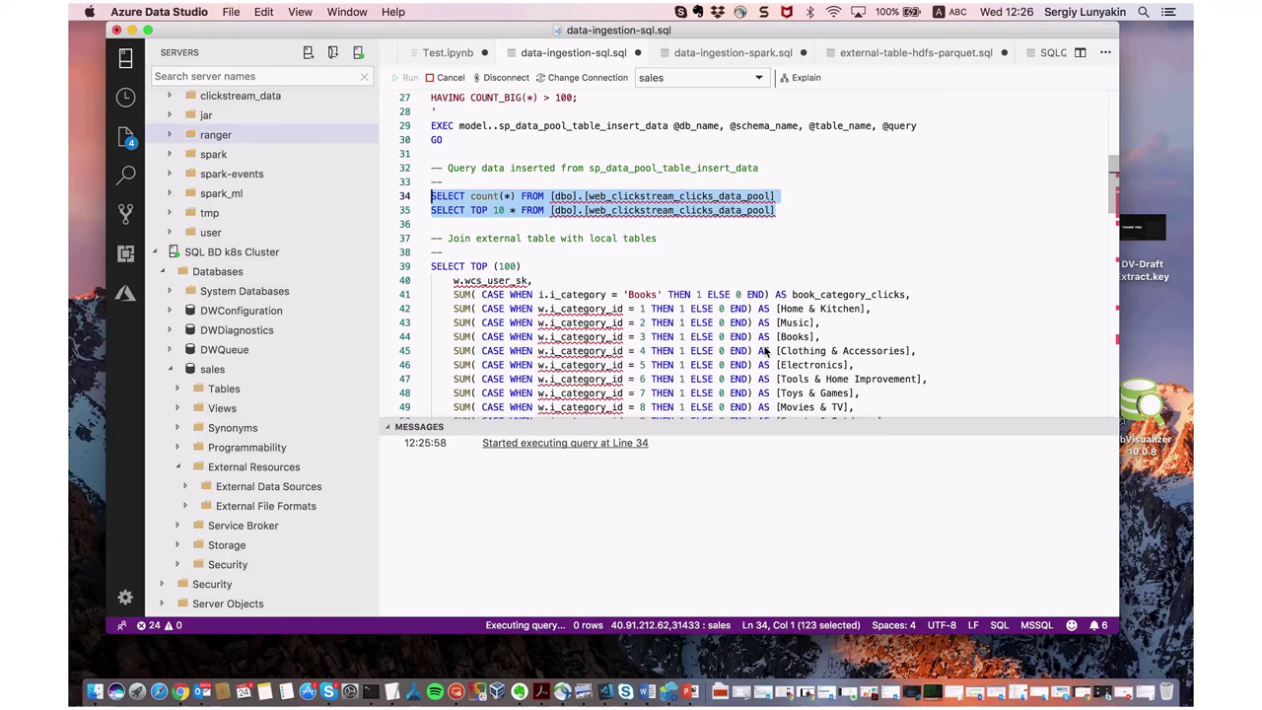
- Scroll the editor while the count and top-10 queries on web_clickstream_clicks_data_pool run
{"action": "scroll", "coordinate": [765, 351], "scroll_direction": "down", "scroll_amount": 6}
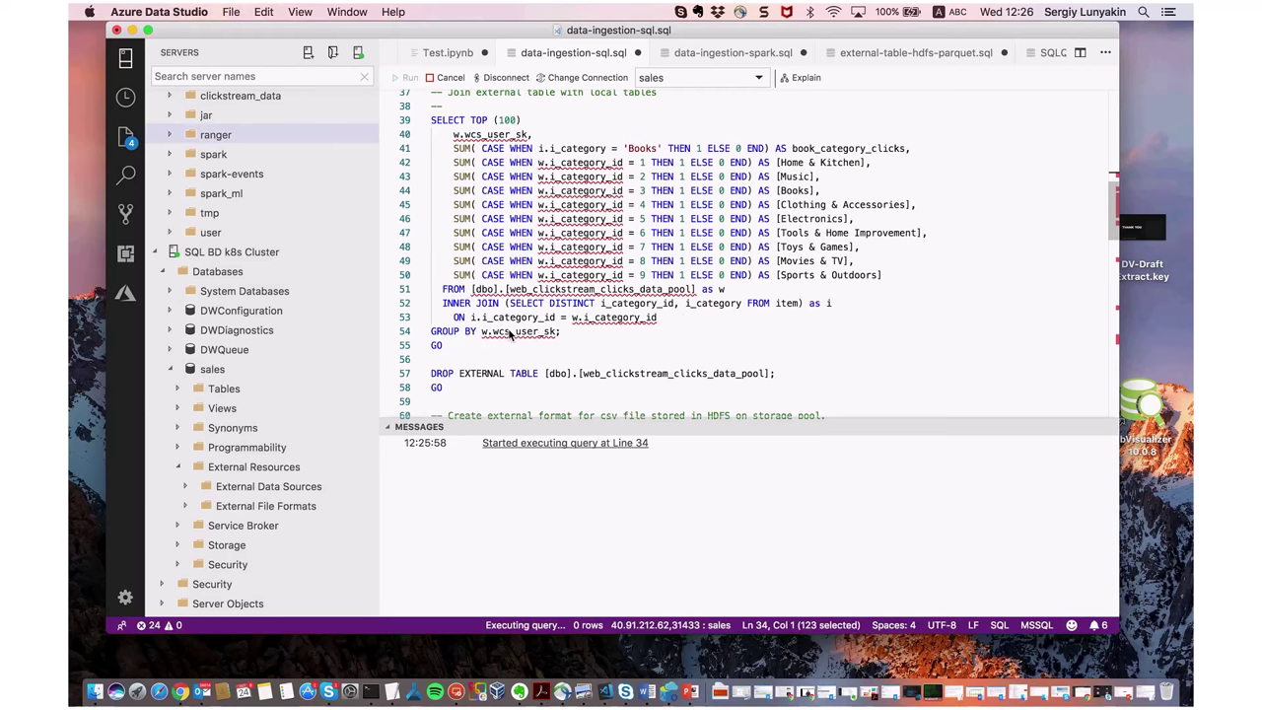
- Select the category-click join query on lines 39–55 and run it
{"action": "left_click", "coordinate": [449, 348]}
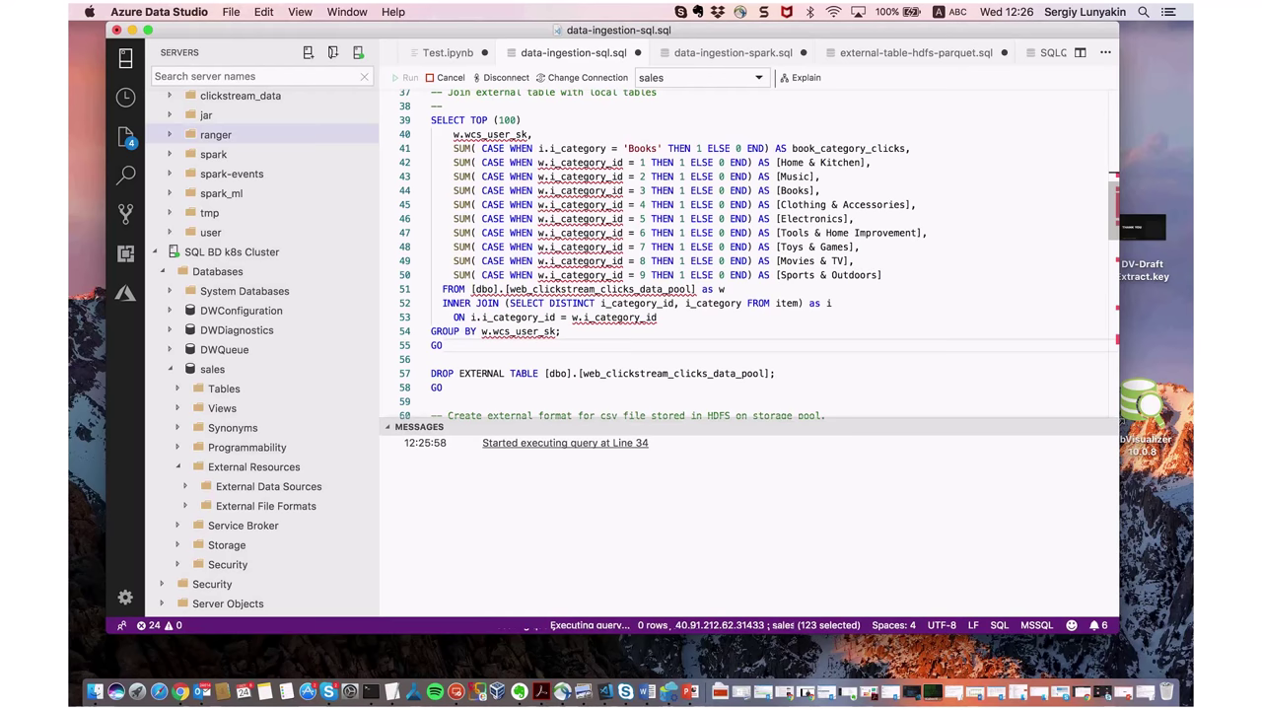
{"action": "left_click_drag", "start_coordinate": [450, 348], "coordinate": [431, 177]}
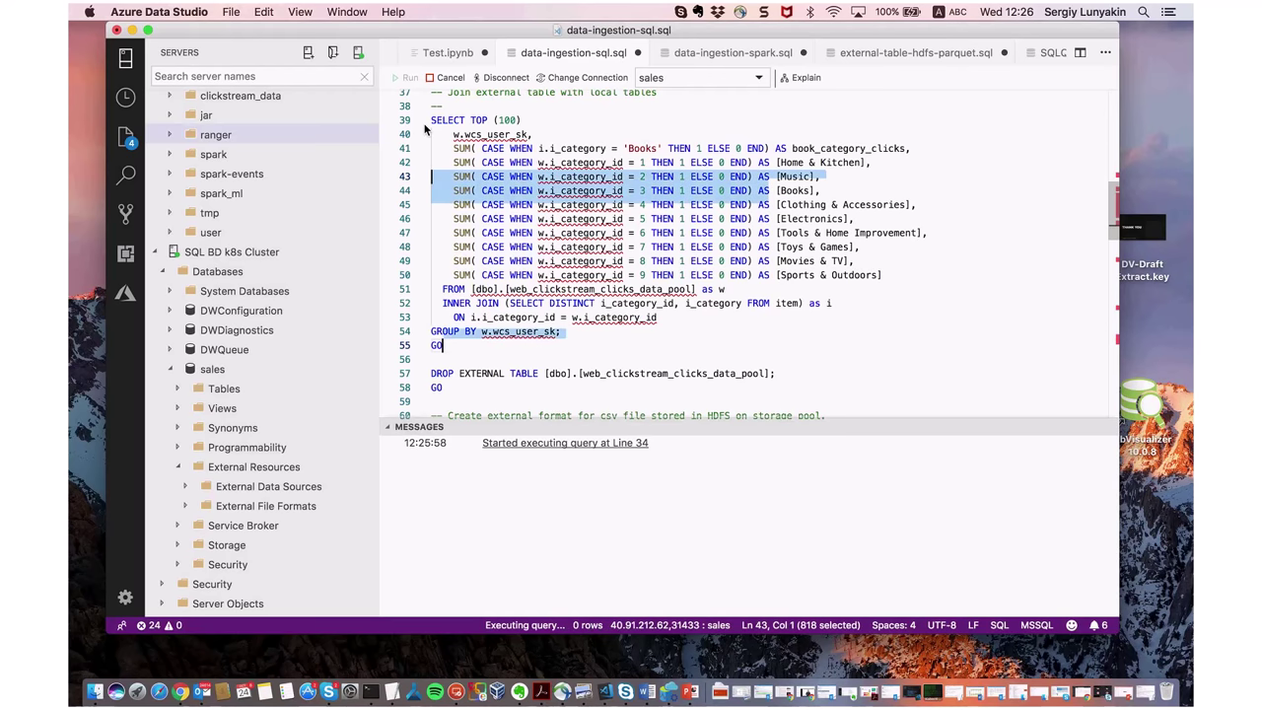
{"action": "left_click_drag", "start_coordinate": [426, 129], "coordinate": [426, 131]}
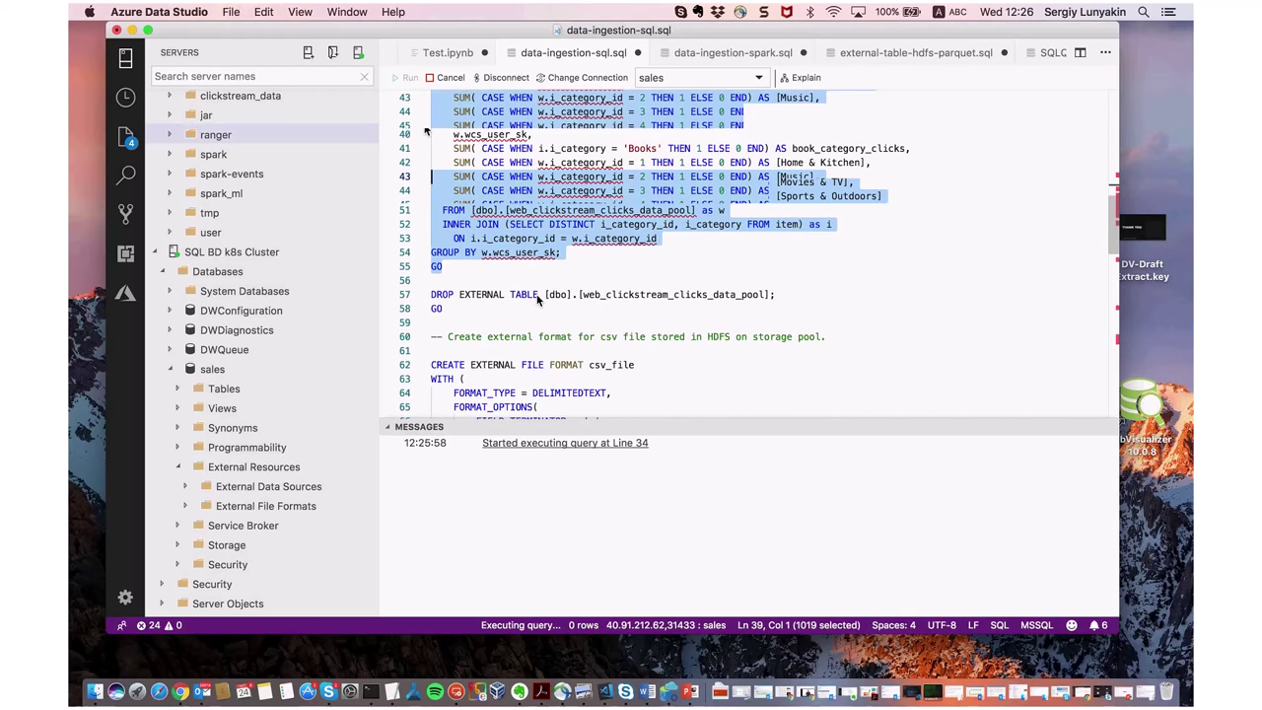
{"action": "scroll", "coordinate": [590, 335], "scroll_direction": "down", "scroll_amount": 2}
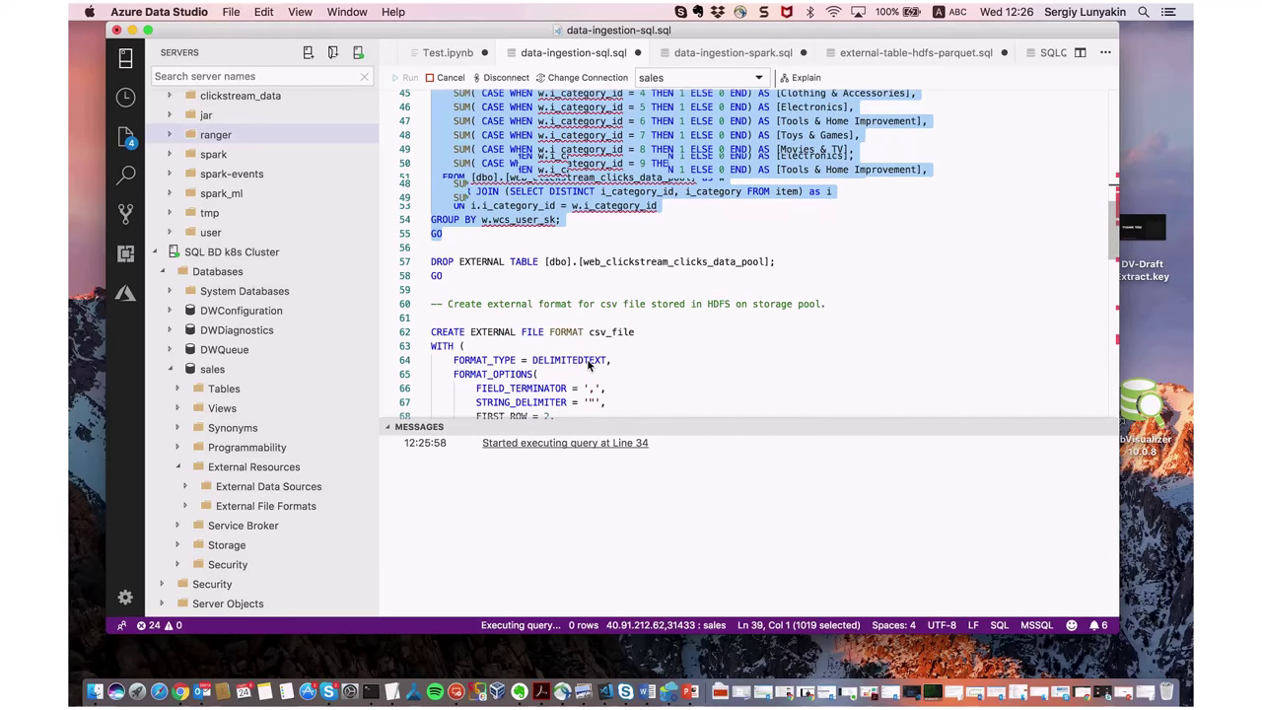
{"action": "scroll", "coordinate": [590, 365], "scroll_direction": "up", "scroll_amount": 3}
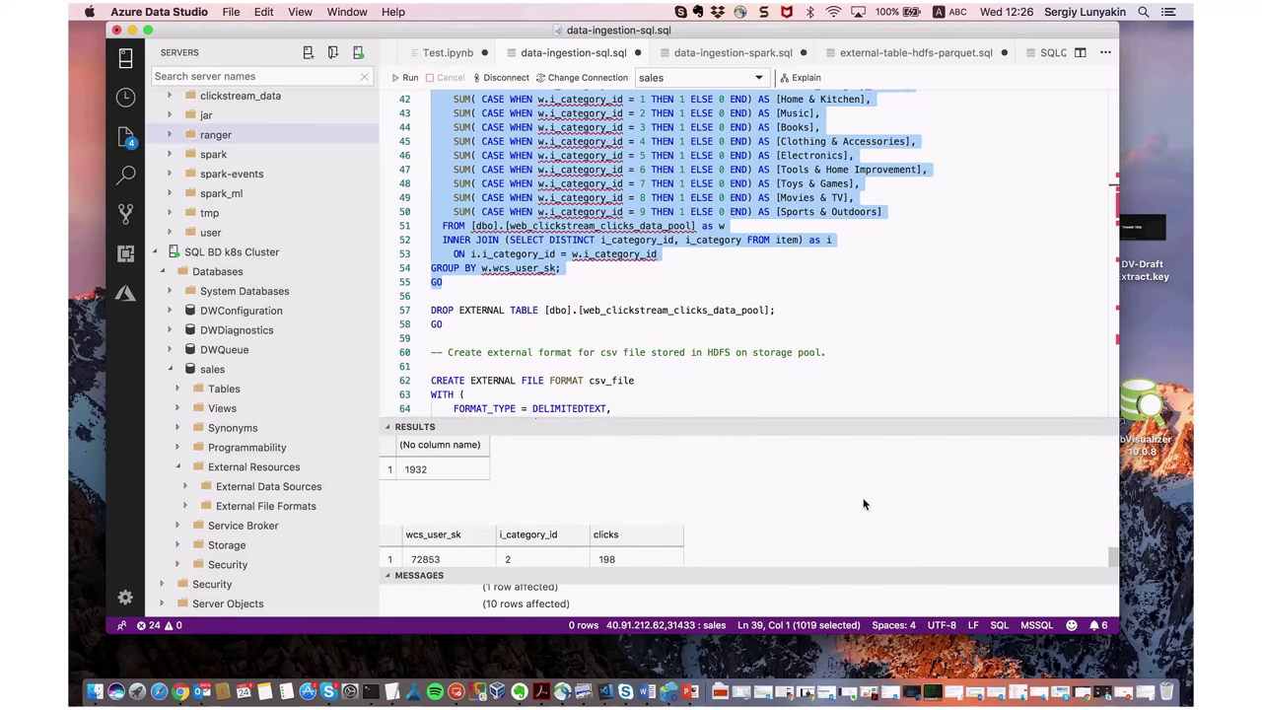
{"action": "left_click", "coordinate": [409, 78]}
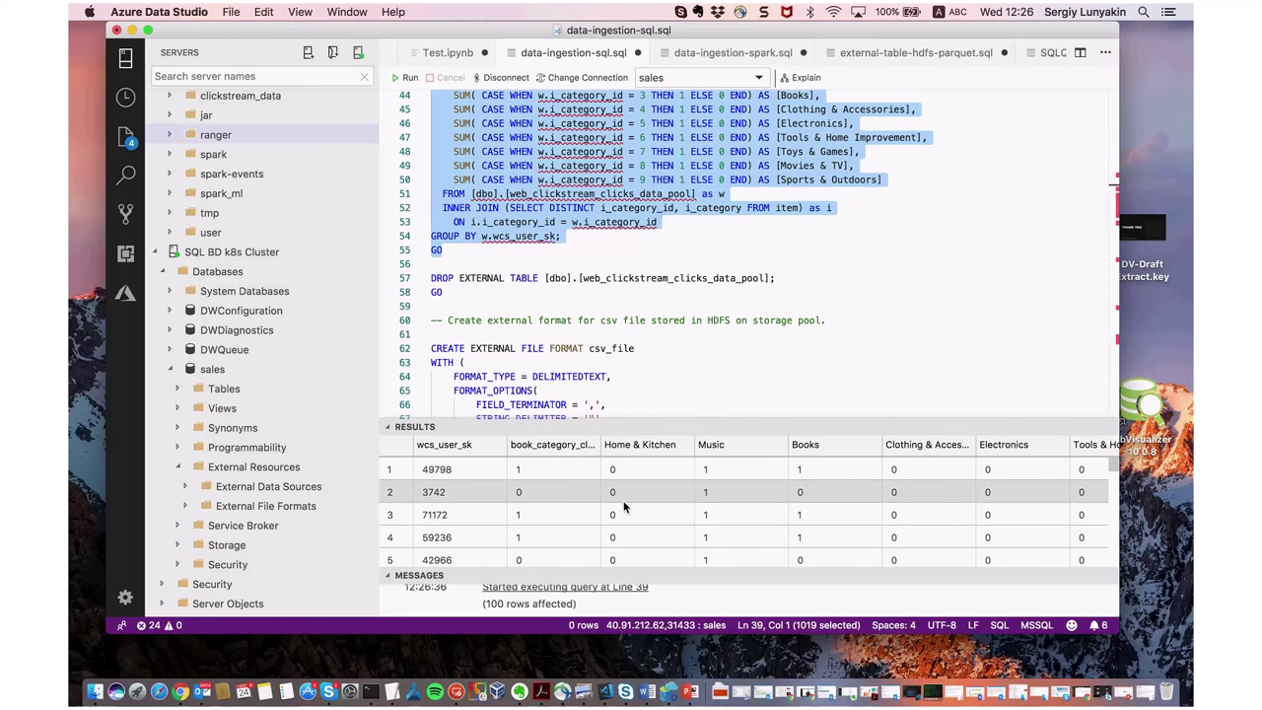
- Browse the 100-row results, then select the DROP EXTERNAL TABLE statement on lines 57–58
{"action": "scroll", "coordinate": [624, 506], "scroll_direction": "right", "scroll_amount": 3}
{"action": "scroll", "coordinate": [623, 506], "scroll_direction": "left", "scroll_amount": 3}
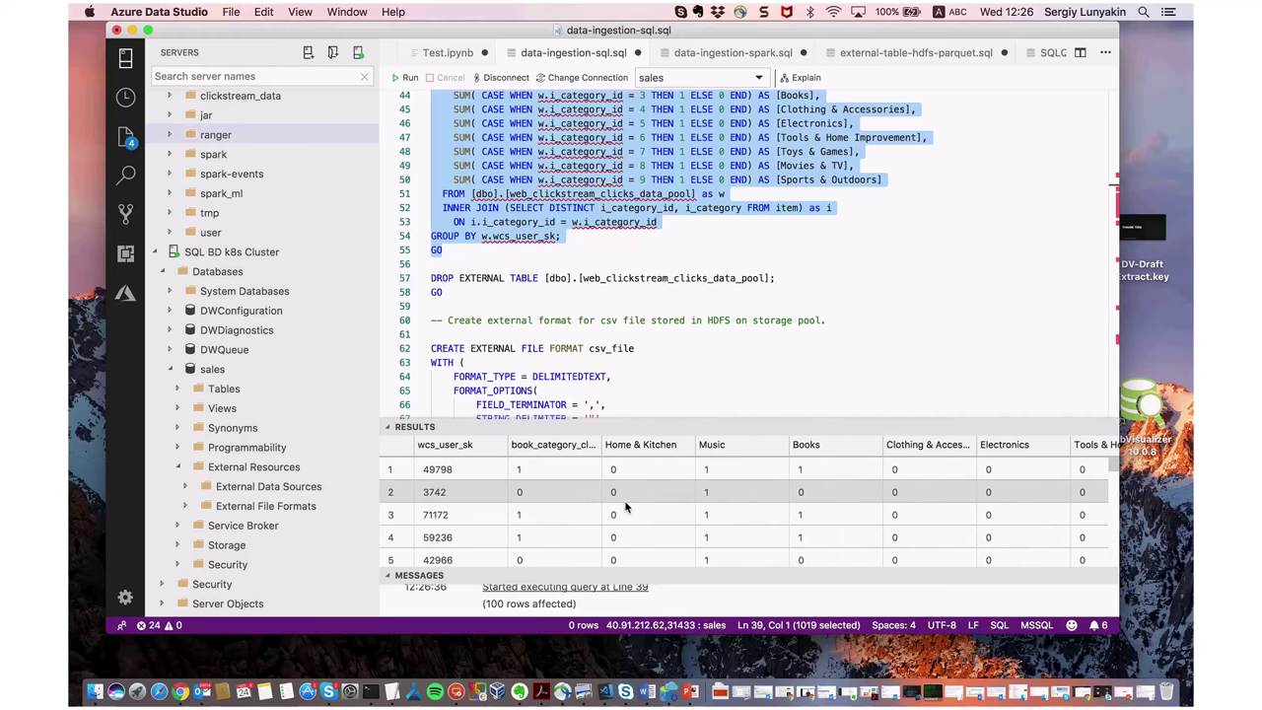
{"action": "scroll", "coordinate": [624, 500], "scroll_direction": "down", "scroll_amount": 15}
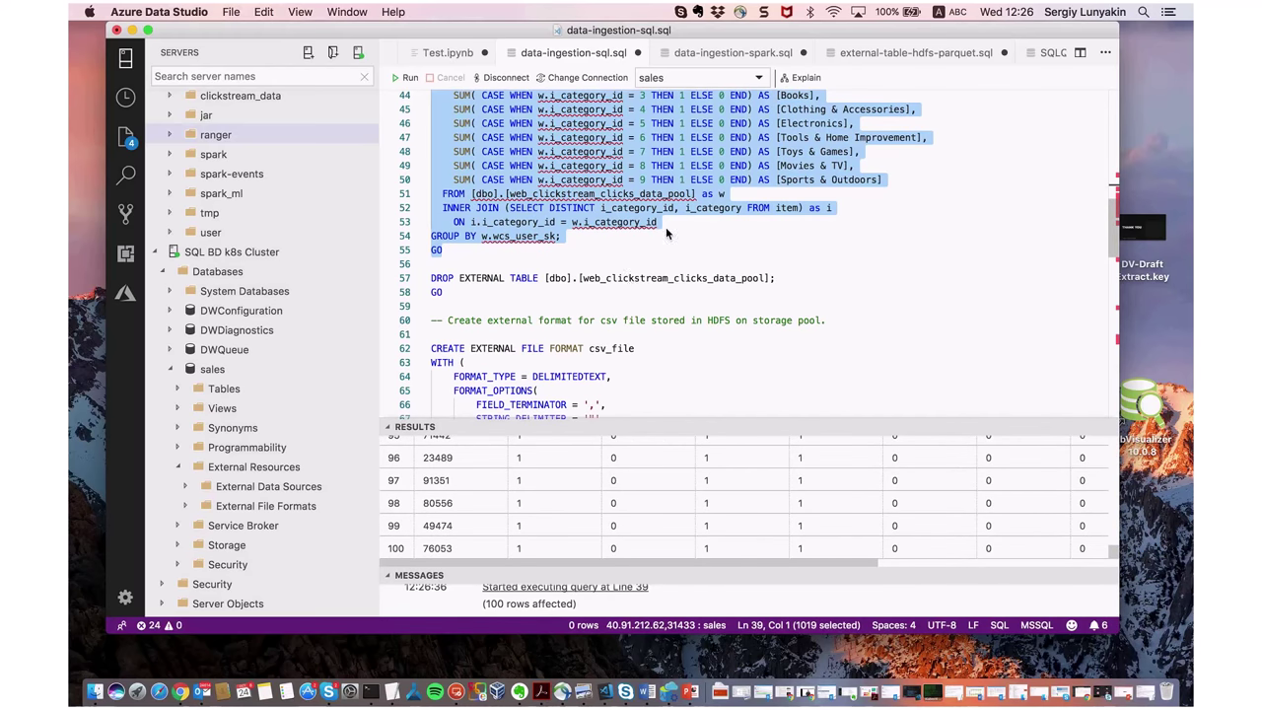
{"action": "key", "text": "shift+Down"}
{"action": "key", "text": "shift+Down"}
{"action": "key", "text": "shift+Down"}
{"action": "key", "text": "shift+Down"}
{"action": "key", "text": "shift+Down"}
{"action": "key", "text": "shift+Down"}
{"action": "key", "text": "shift+Down"}
{"action": "key", "text": "shift+Down"}
{"action": "key", "text": "shift+Down"}
{"action": "key", "text": "shift+Down"}
{"action": "key", "text": "shift+Down"}
{"action": "key", "text": "shift+Down"}
{"action": "key", "text": "shift+Down"}
{"action": "key", "text": "shift+Down"}
{"action": "key", "text": "shift+Down"}
{"action": "key", "text": "shift+Down"}
{"action": "key", "text": "shift+Down"}
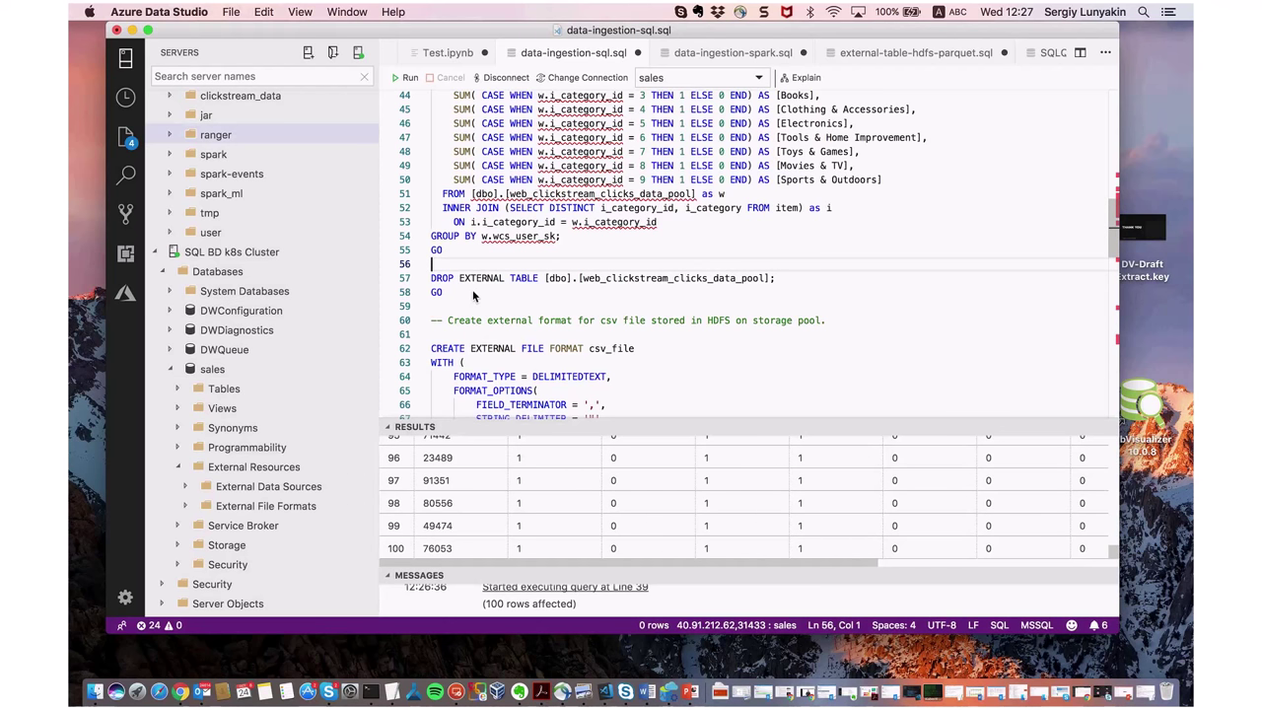
{"action": "left_click_drag", "start_coordinate": [458, 294], "coordinate": [431, 278]}
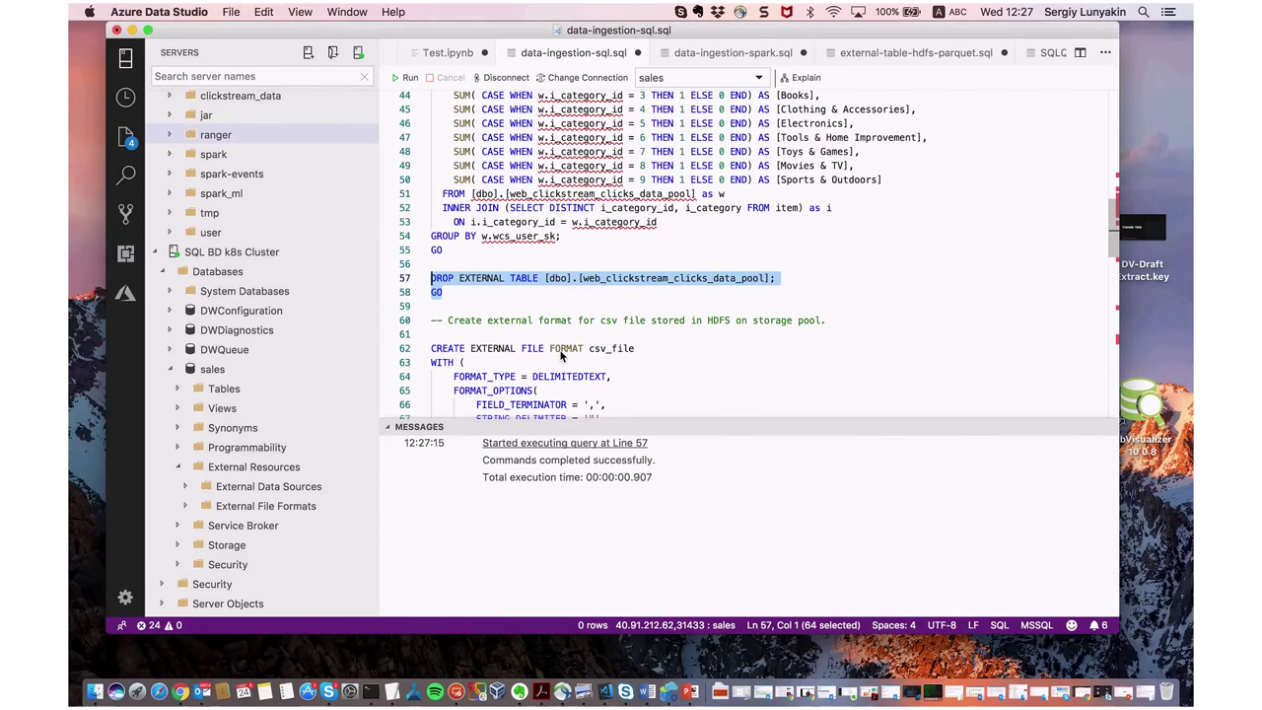
- Review the drop result and collapse the sales database in the Servers pane
{"action": "scroll", "coordinate": [562, 355], "scroll_direction": "down", "scroll_amount": 5}
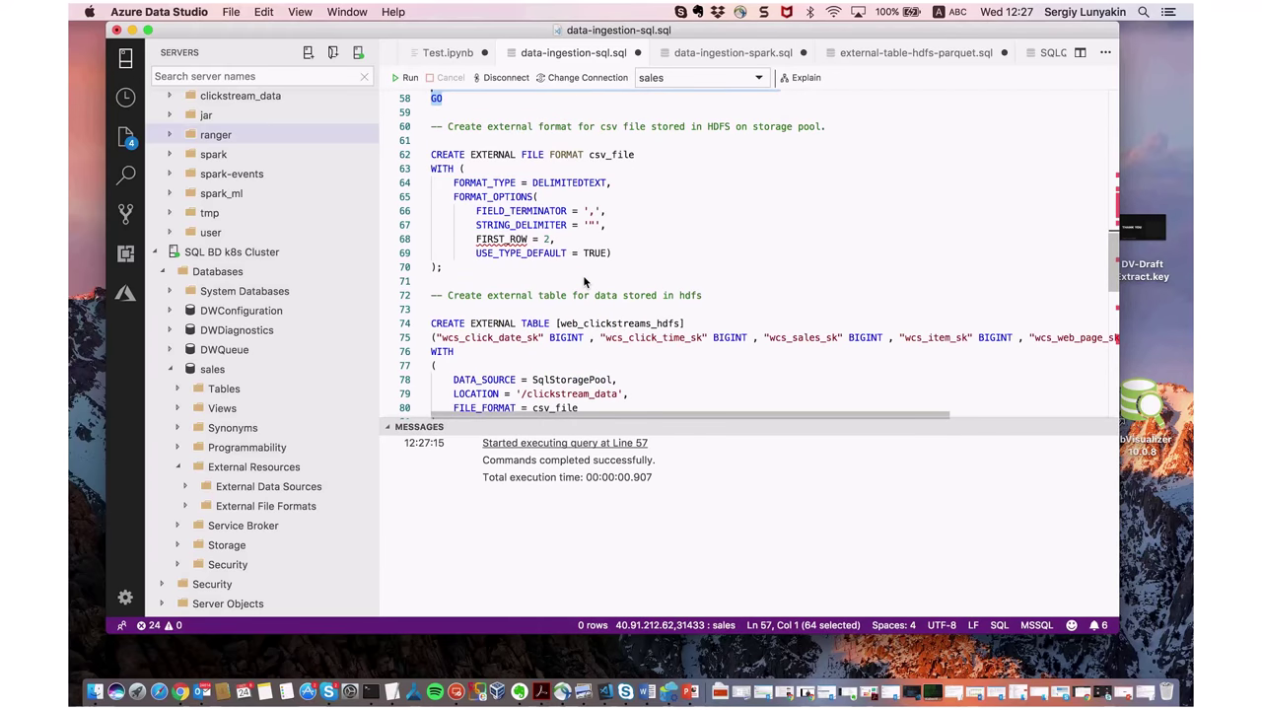
{"action": "scroll", "coordinate": [248, 218], "scroll_direction": "up", "scroll_amount": 2}
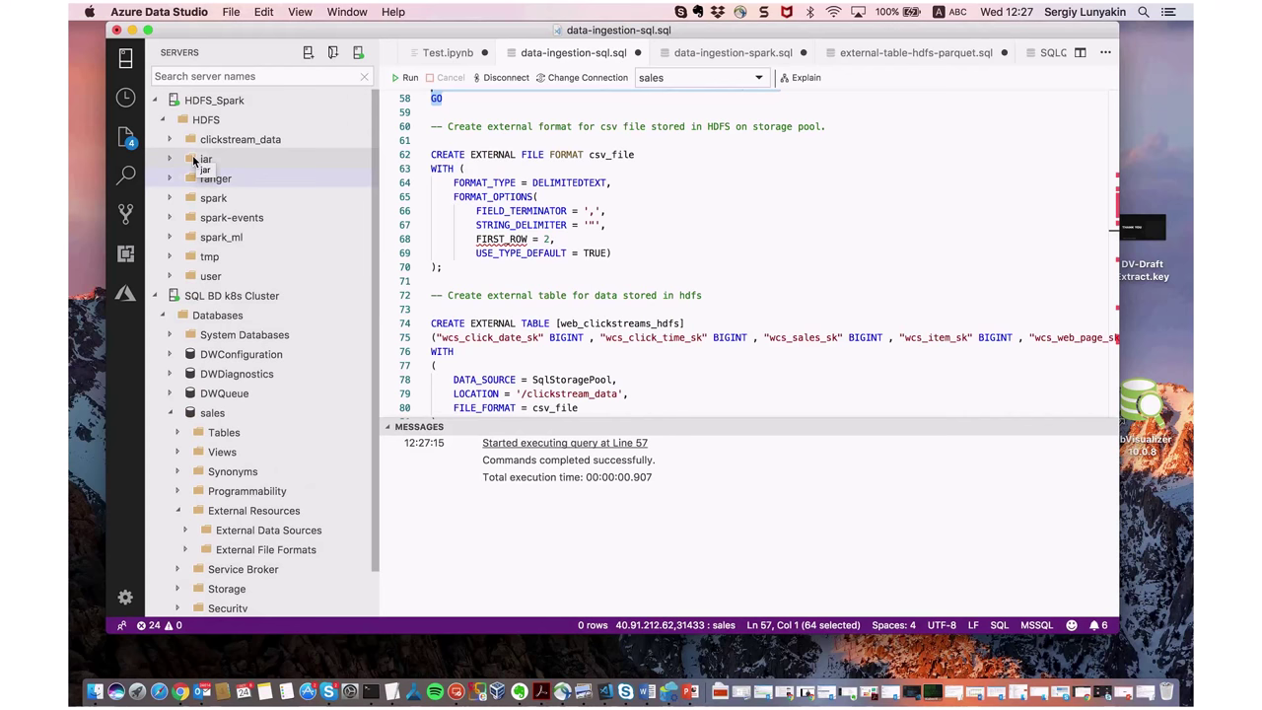
{"action": "left_click", "coordinate": [172, 413]}
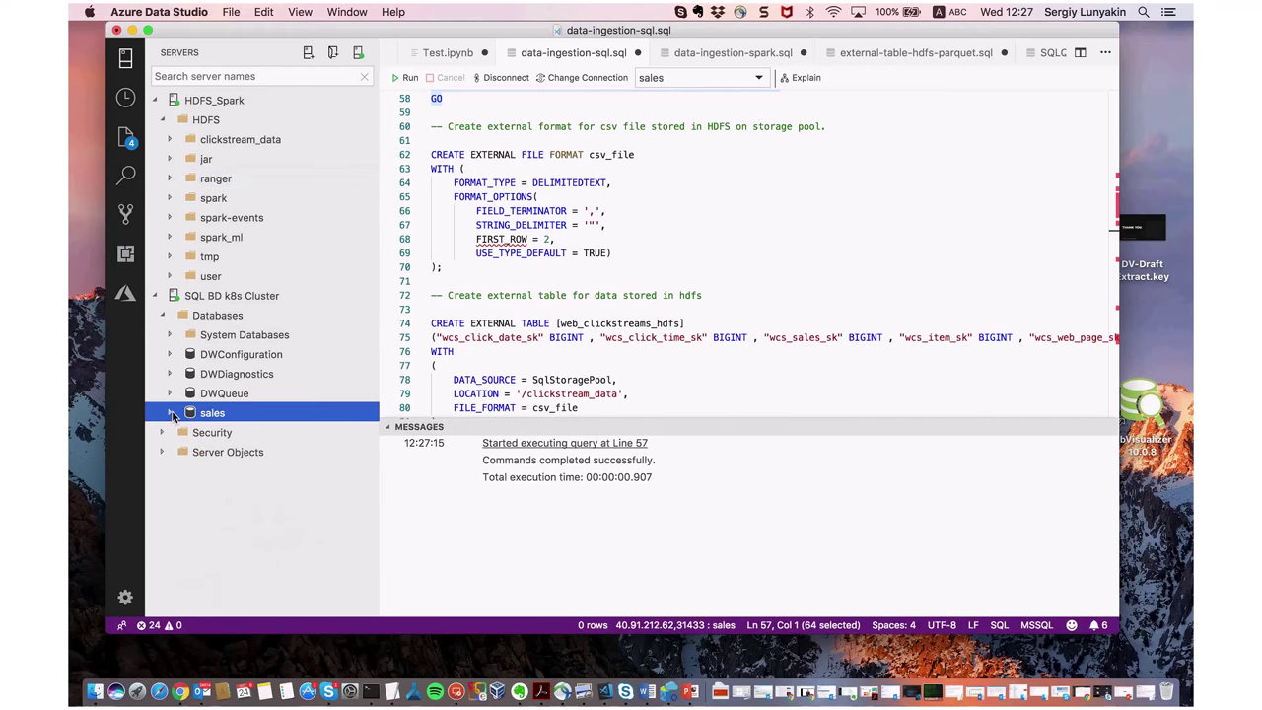
- List clickstream_data's CSV files and run the CREATE EXTERNAL FILE FORMAT csv_file block
{"action": "left_click", "coordinate": [172, 139]}
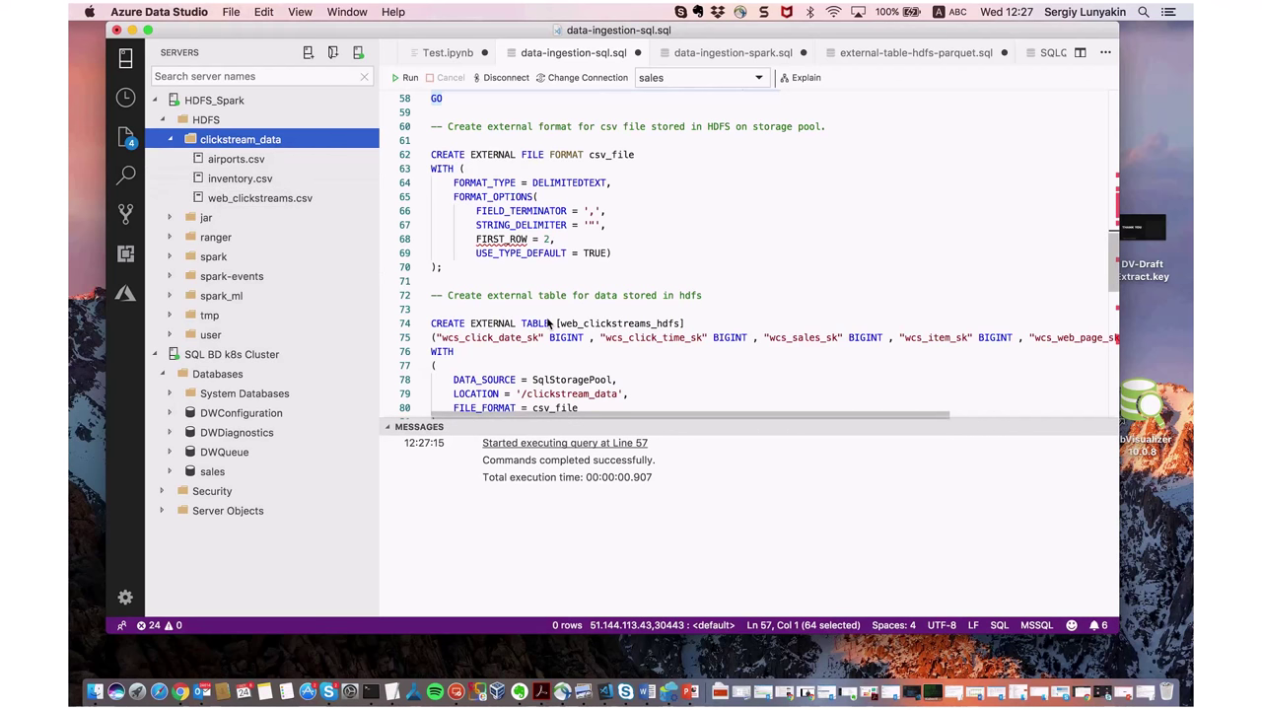
{"action": "scroll", "coordinate": [548, 323], "scroll_direction": "down", "scroll_amount": 2}
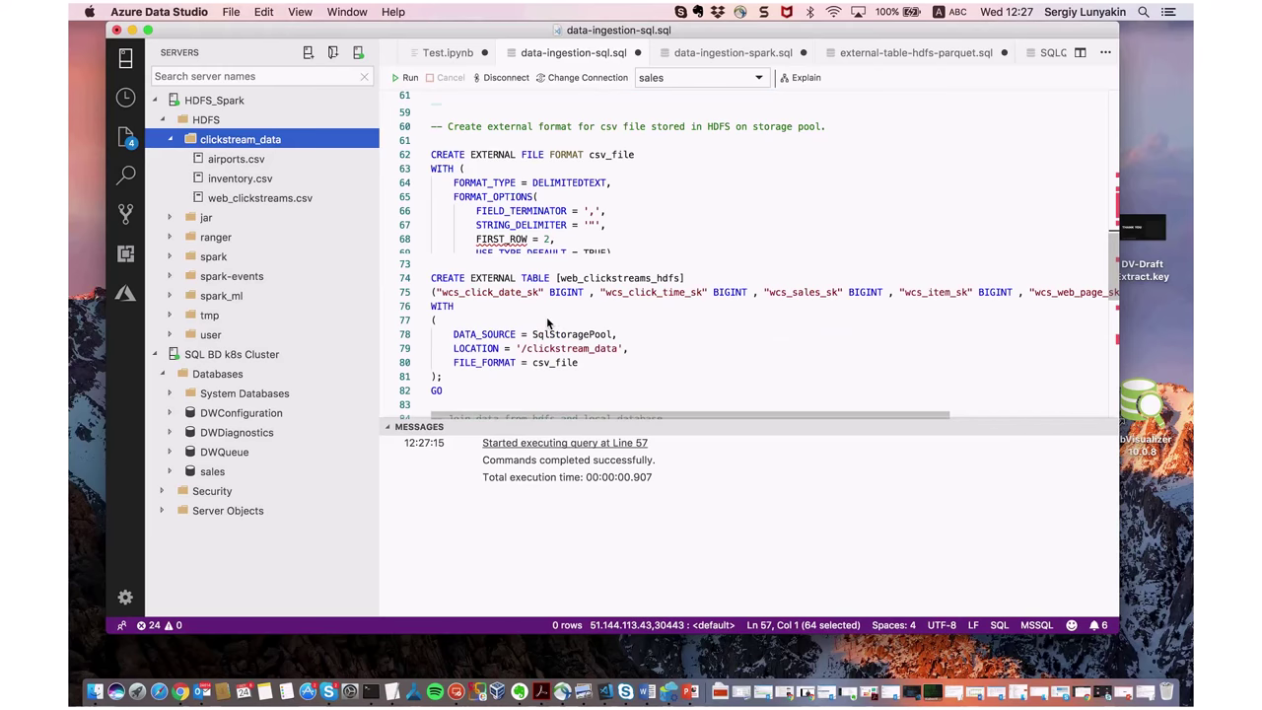
{"action": "scroll", "coordinate": [548, 323], "scroll_direction": "up", "scroll_amount": 3}
{"action": "left_click_drag", "start_coordinate": [460, 314], "coordinate": [431, 204]}
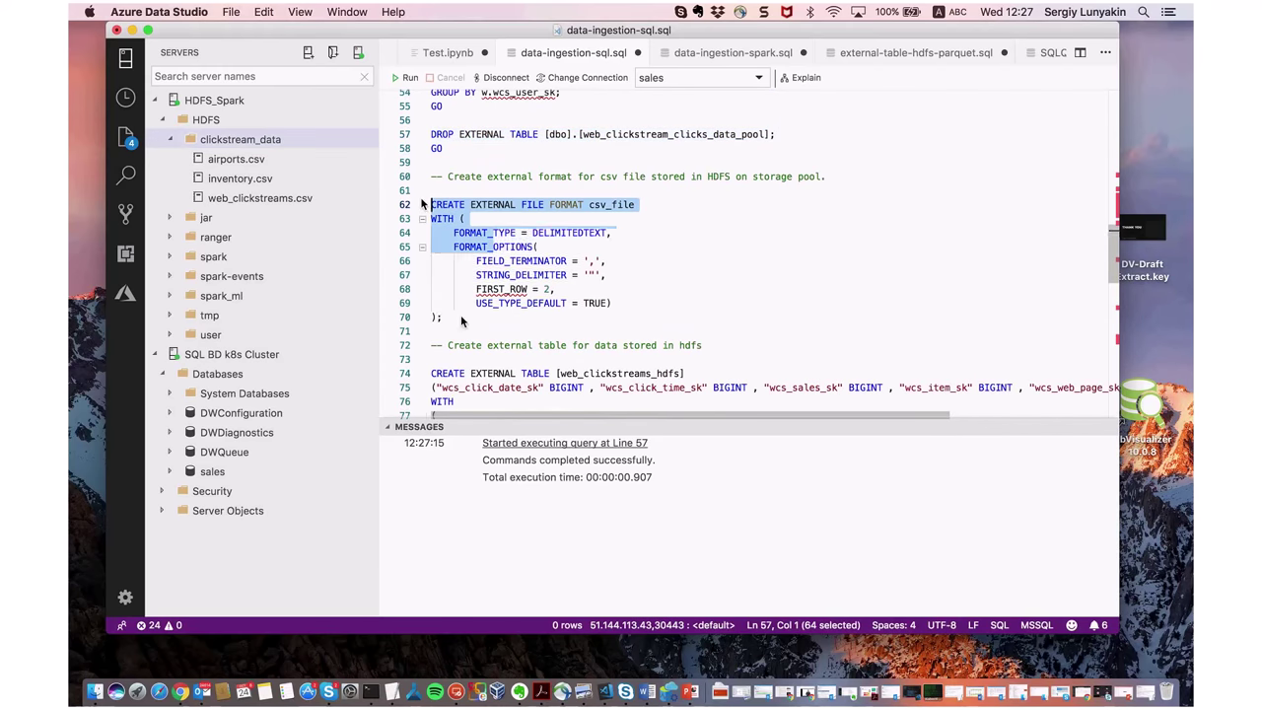
{"action": "left_click", "coordinate": [407, 77]}
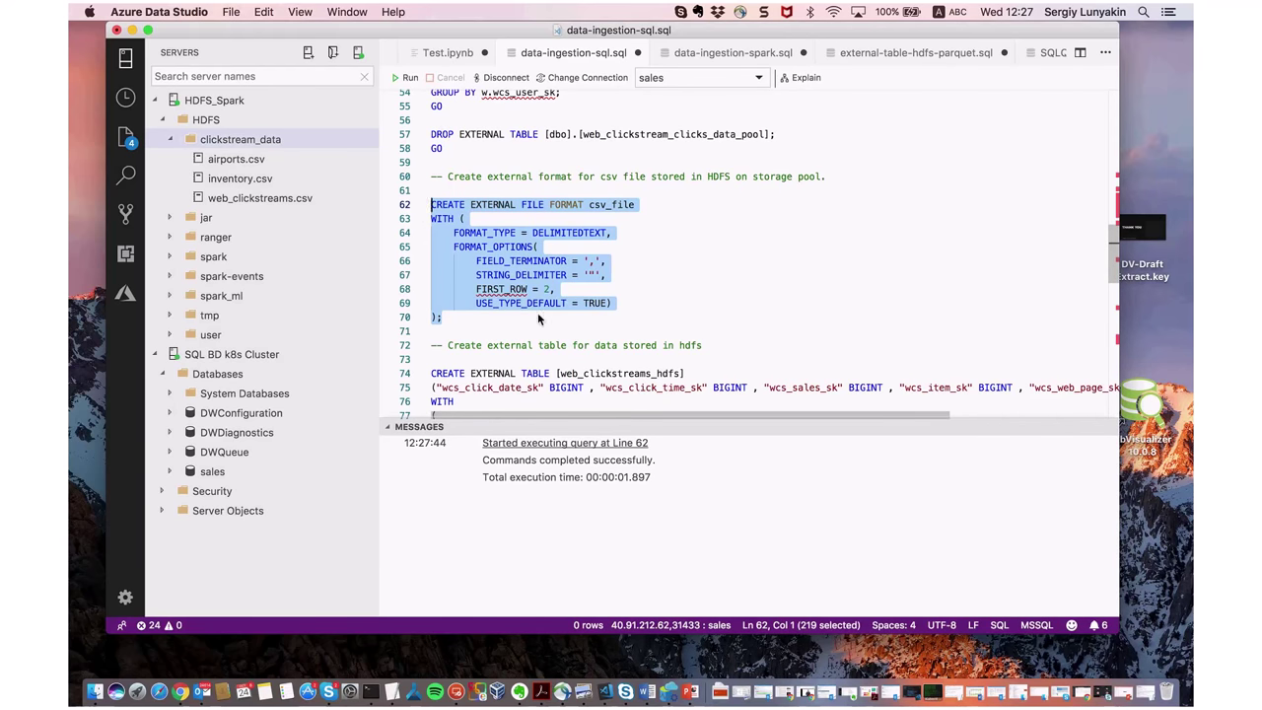
- Select and run the CREATE EXTERNAL TABLE statement for web_clickstreams_hdfs
{"action": "scroll", "coordinate": [538, 317], "scroll_direction": "down", "scroll_amount": 5}
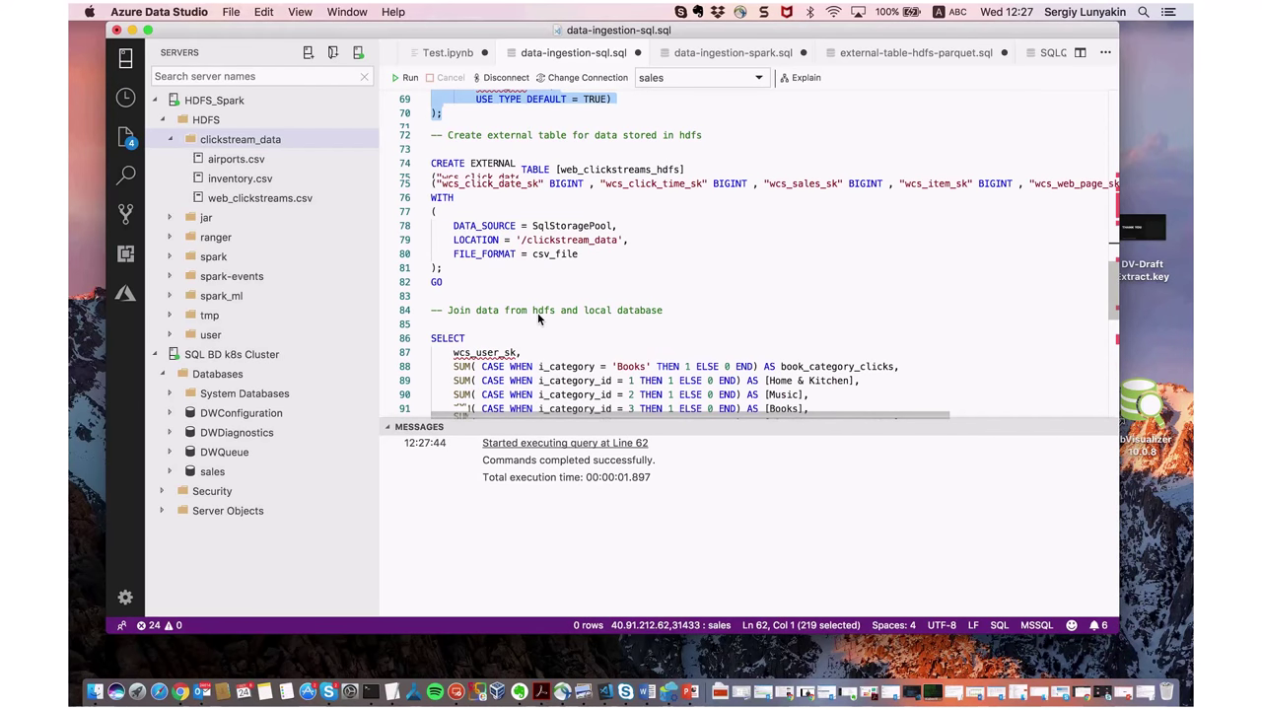
{"action": "left_click_drag", "start_coordinate": [538, 278], "coordinate": [431, 163]}
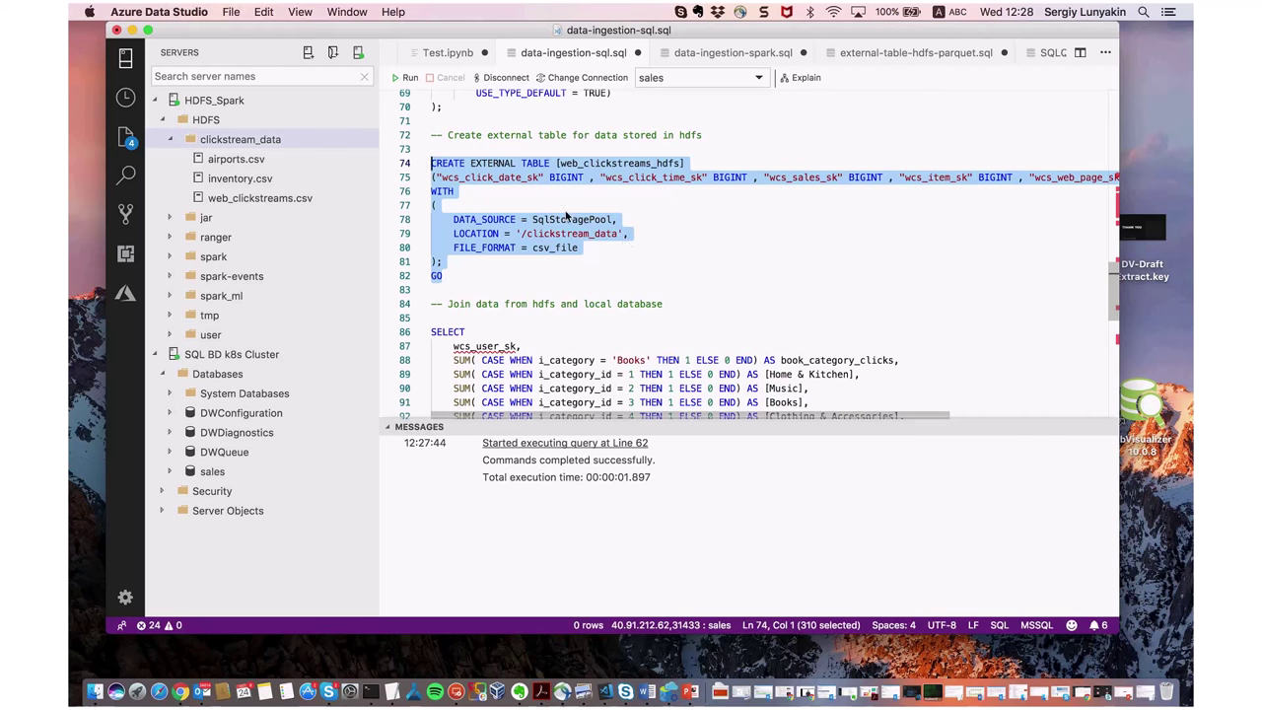
{"action": "left_click", "coordinate": [408, 76]}
- Scroll down to the join query and place the cursor at the end of line 98
{"action": "scroll", "coordinate": [572, 289], "scroll_direction": "down", "scroll_amount": 3}
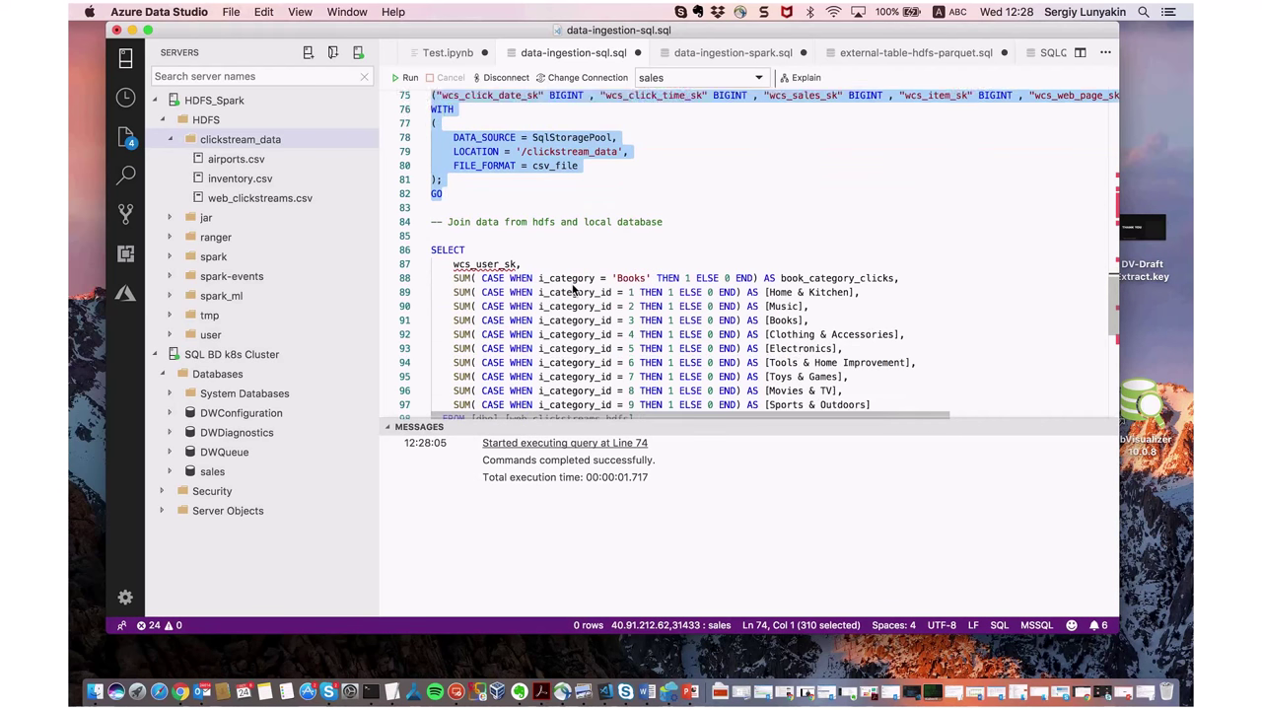
{"action": "scroll", "coordinate": [572, 289], "scroll_direction": "down", "scroll_amount": 4}
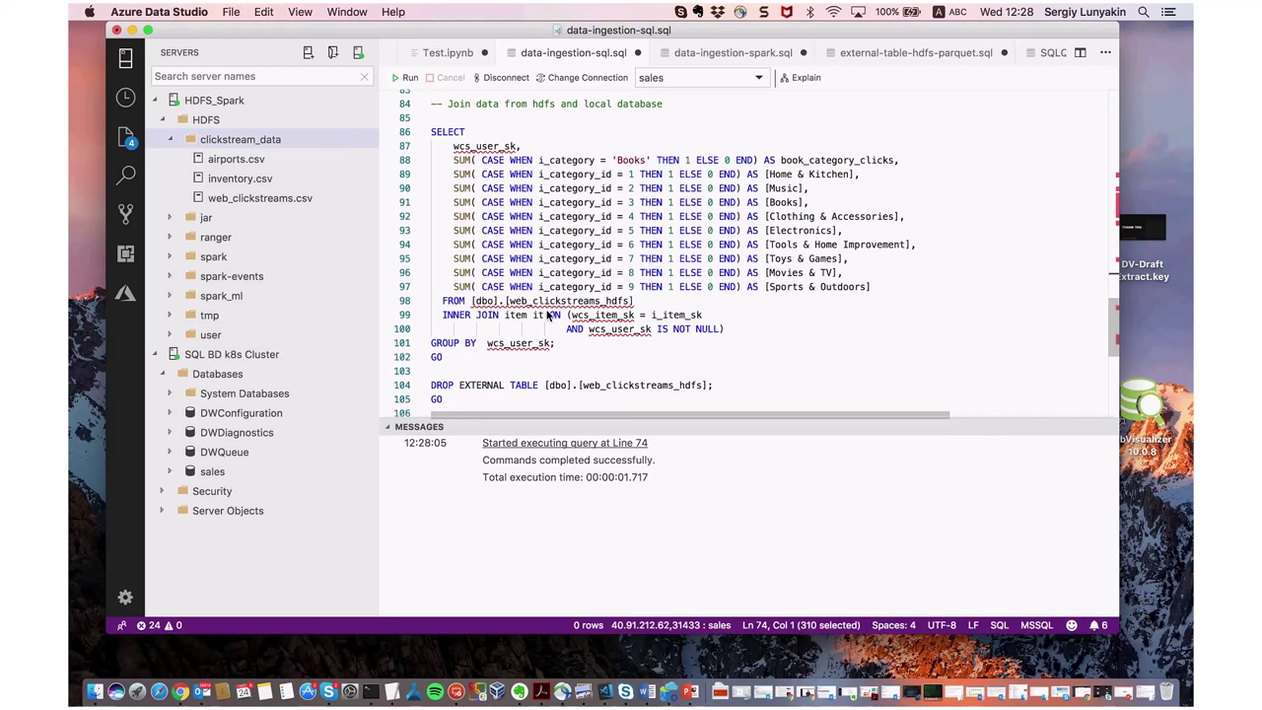
{"action": "left_click", "coordinate": [646, 304]}
- Write 'select COUNT(1) from [dbo].[web_clickstreams_hdfs]' on a new line above the join query
{"action": "left_click_drag", "start_coordinate": [651, 304], "coordinate": [472, 306]}
{"action": "key", "text": "super+c"}
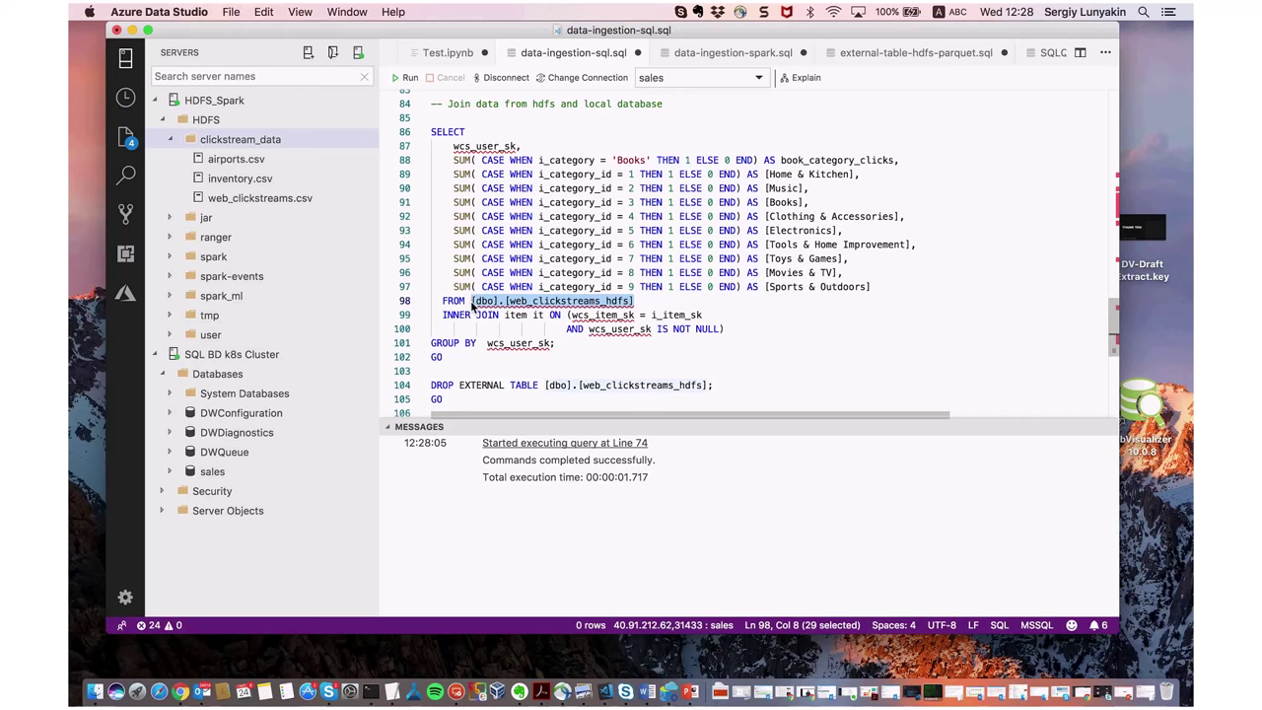
{"action": "left_click", "coordinate": [459, 122]}
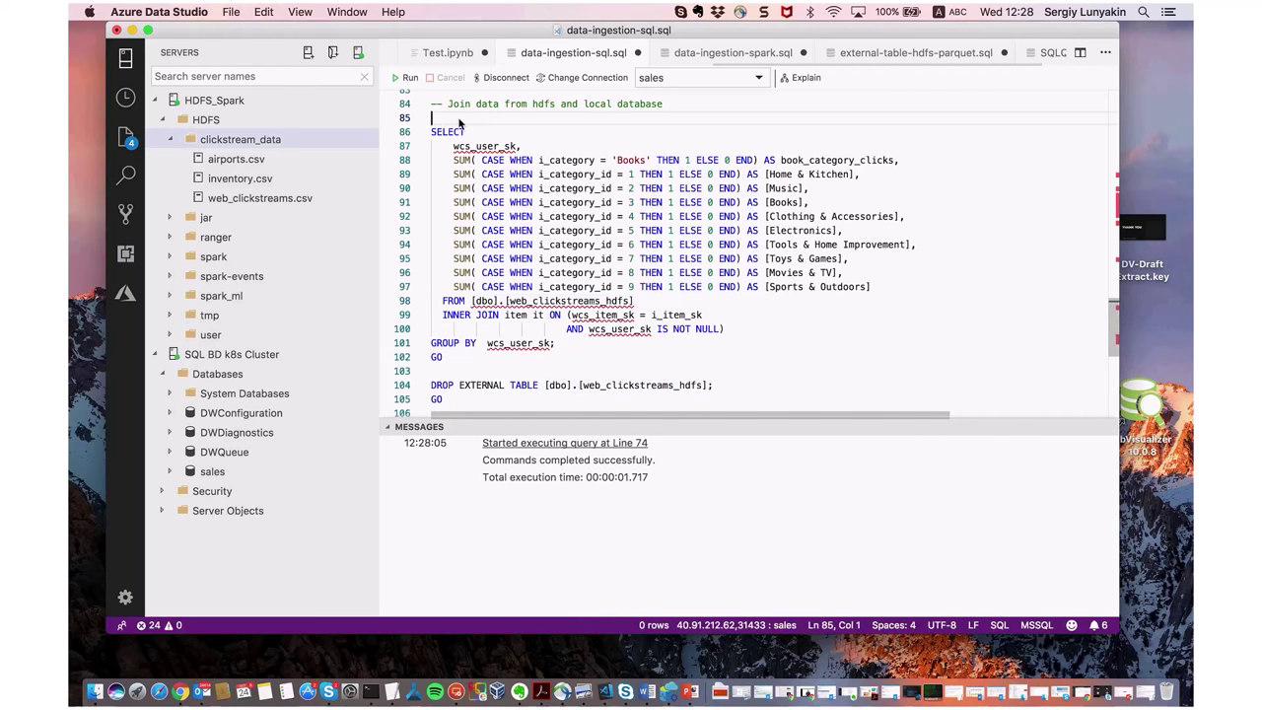
{"action": "key", "text": "Return"}
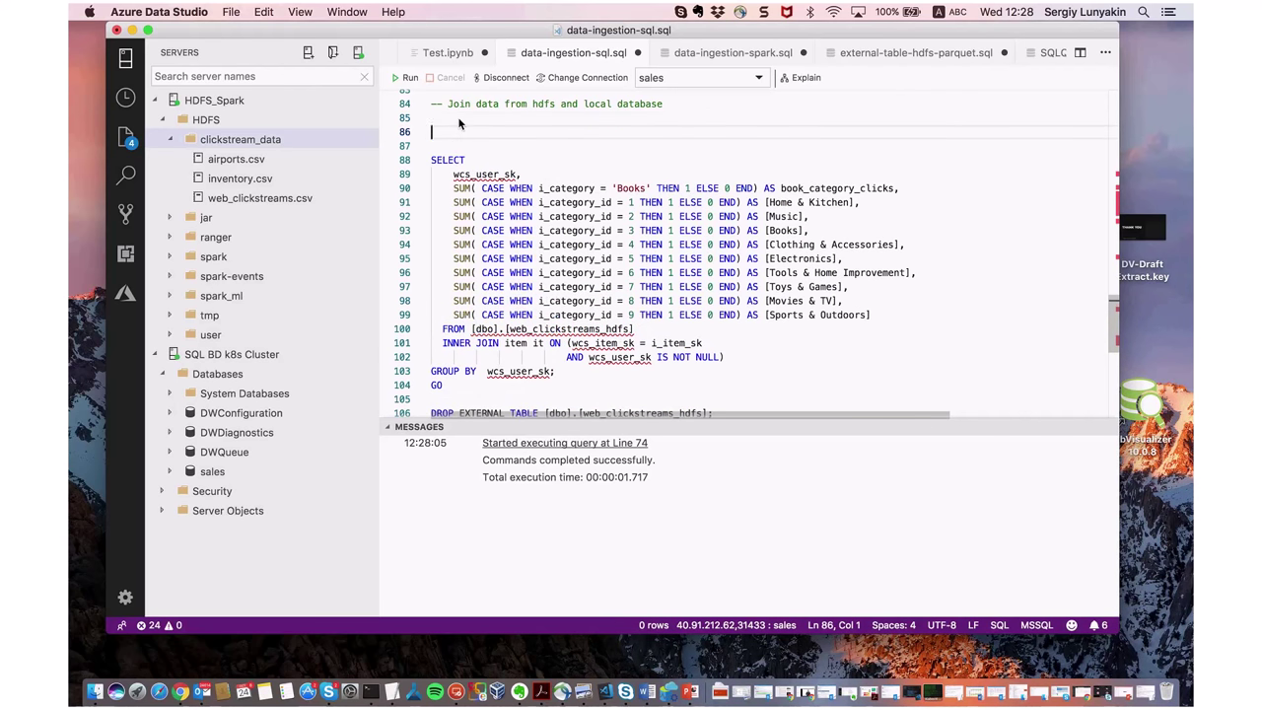
{"action": "type", "text": "select co"}
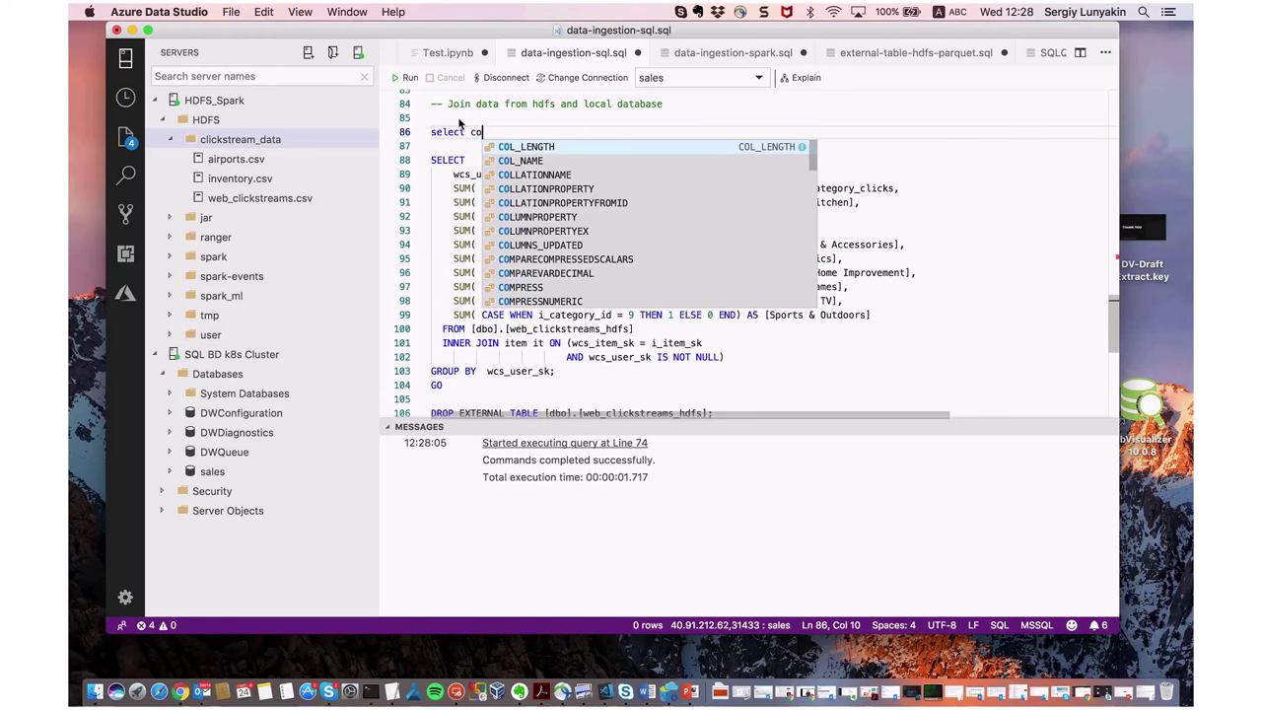
{"action": "type", "text": "u"}
{"action": "key", "text": "Tab"}
{"action": "type", "text": "(1) from"}
{"action": "key", "text": "super+v"}
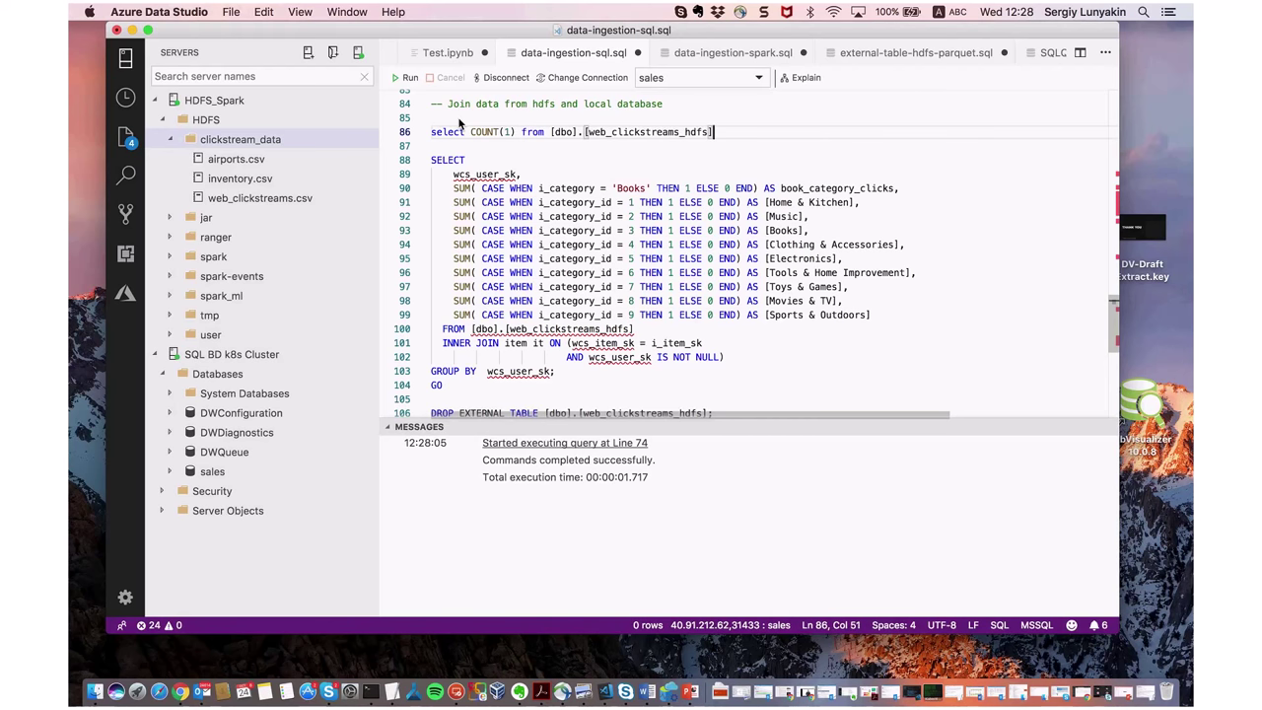
- Run the COUNT(1) query on line 86 and review its Msg 7320 remote-query error
{"action": "left_click_drag", "start_coordinate": [735, 132], "coordinate": [522, 133]}
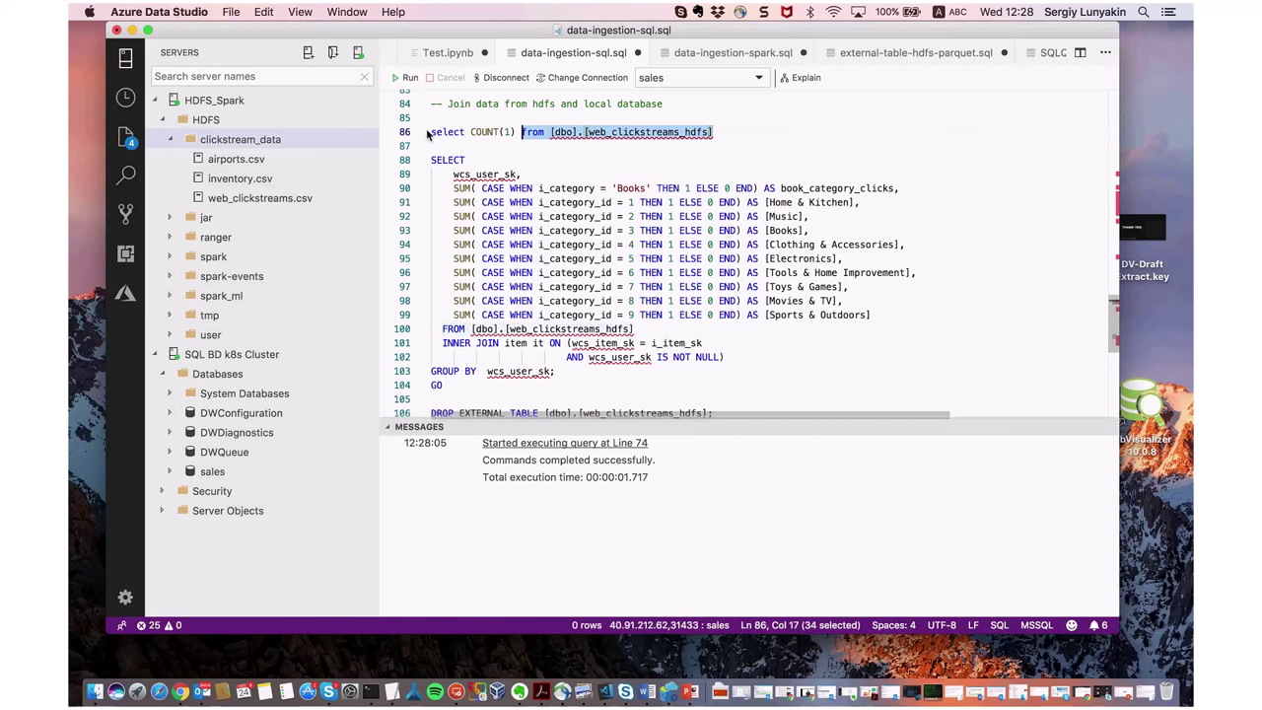
{"action": "left_click", "coordinate": [430, 132], "text": "shift"}
{"action": "left_click", "coordinate": [408, 78]}
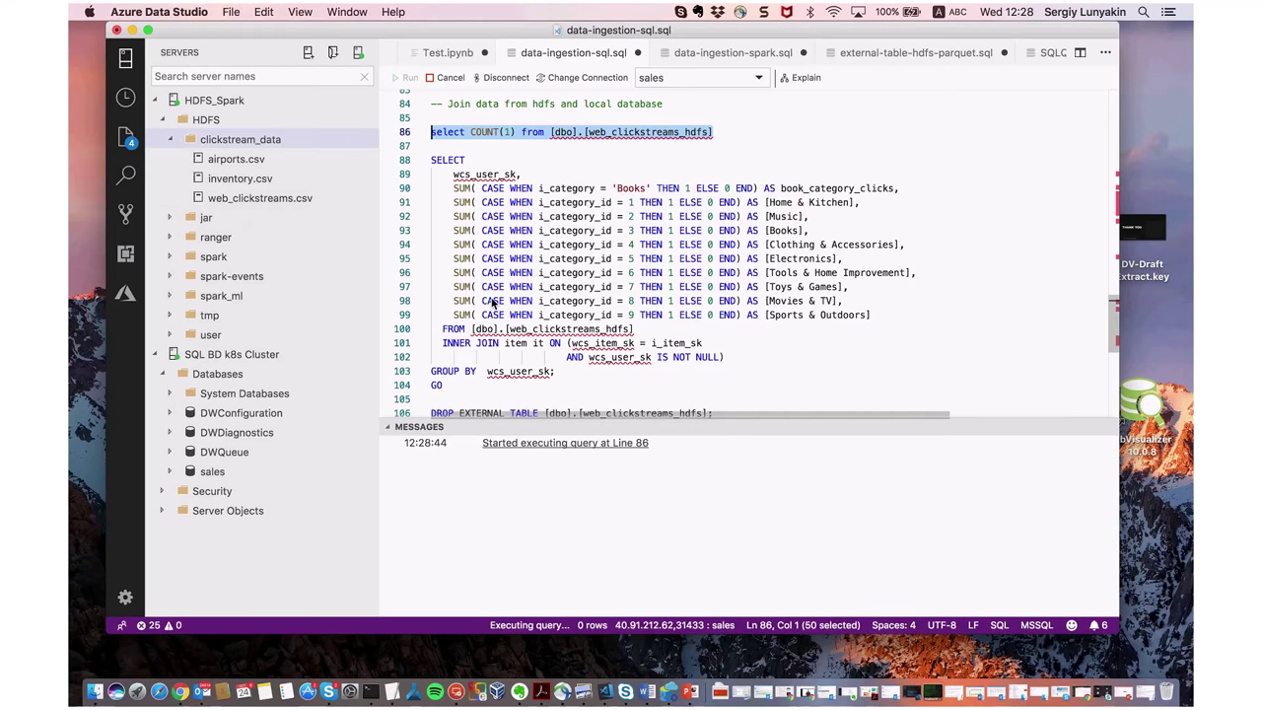
{"action": "scroll", "coordinate": [541, 328], "scroll_direction": "down", "scroll_amount": 1}
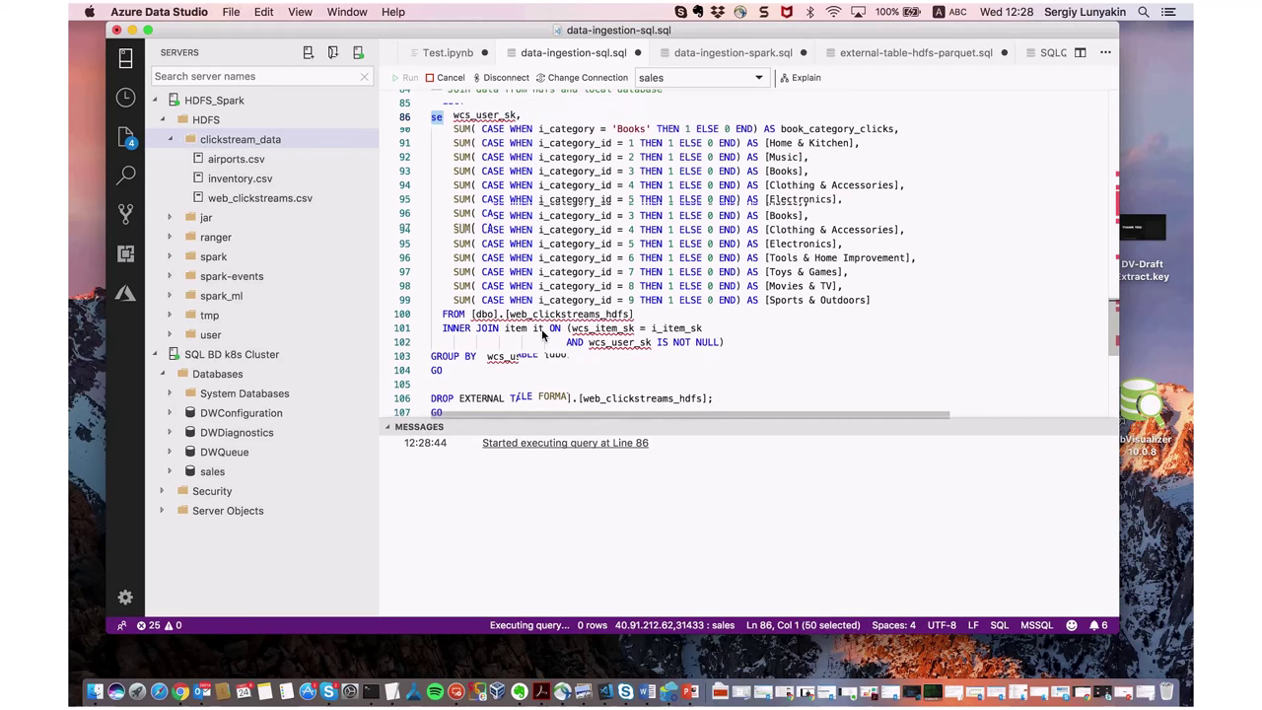
{"action": "scroll", "coordinate": [541, 335], "scroll_direction": "down", "scroll_amount": 1}
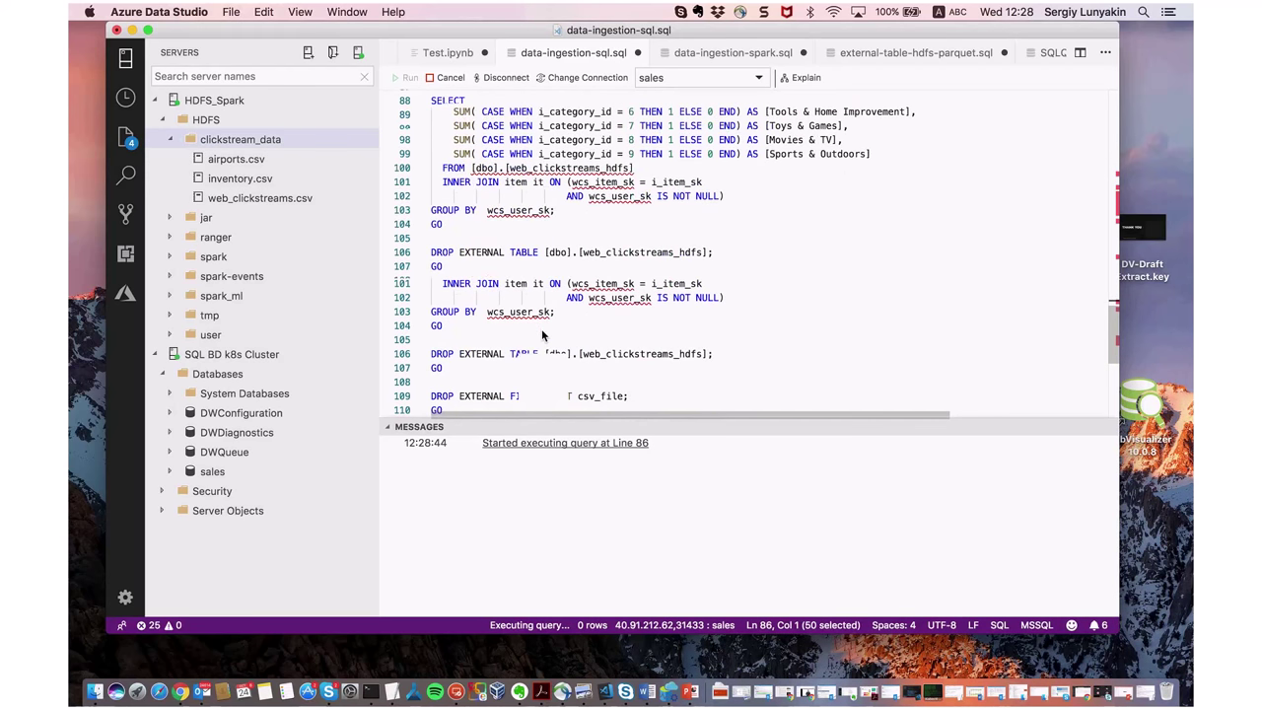
{"action": "scroll", "coordinate": [541, 335], "scroll_direction": "up", "scroll_amount": 3}
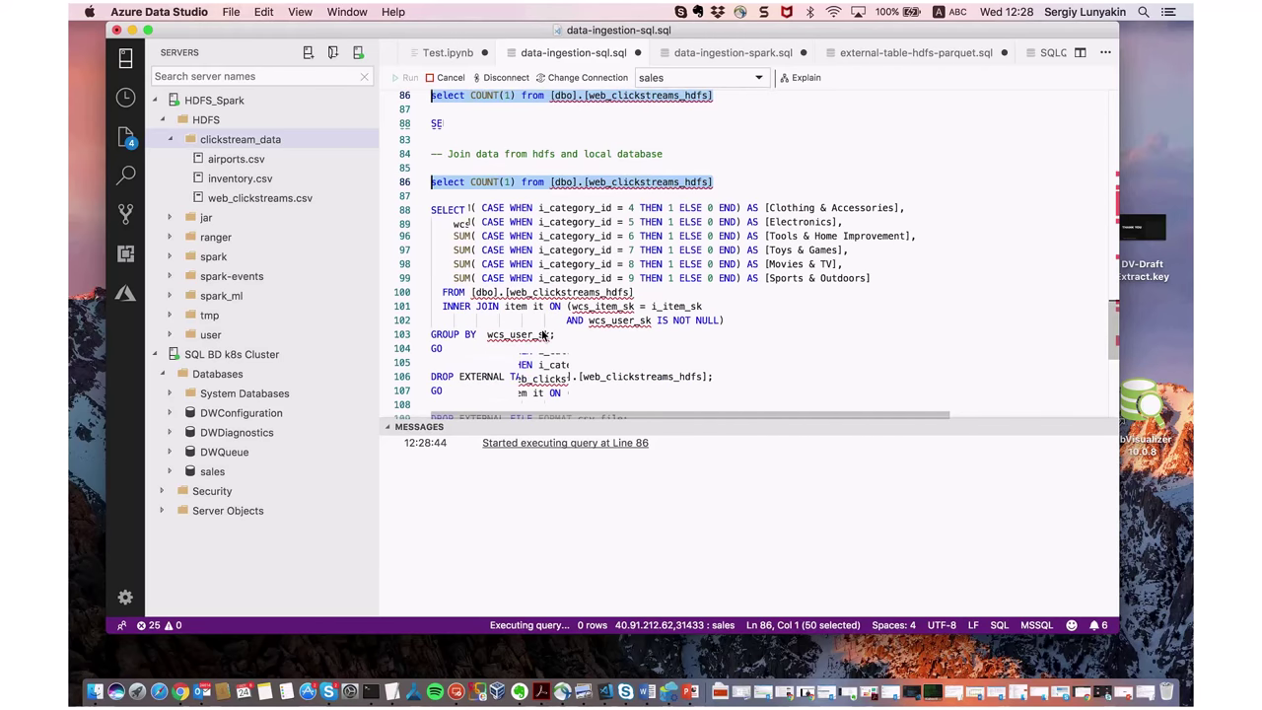
{"action": "scroll", "coordinate": [542, 335], "scroll_direction": "up", "scroll_amount": 2}
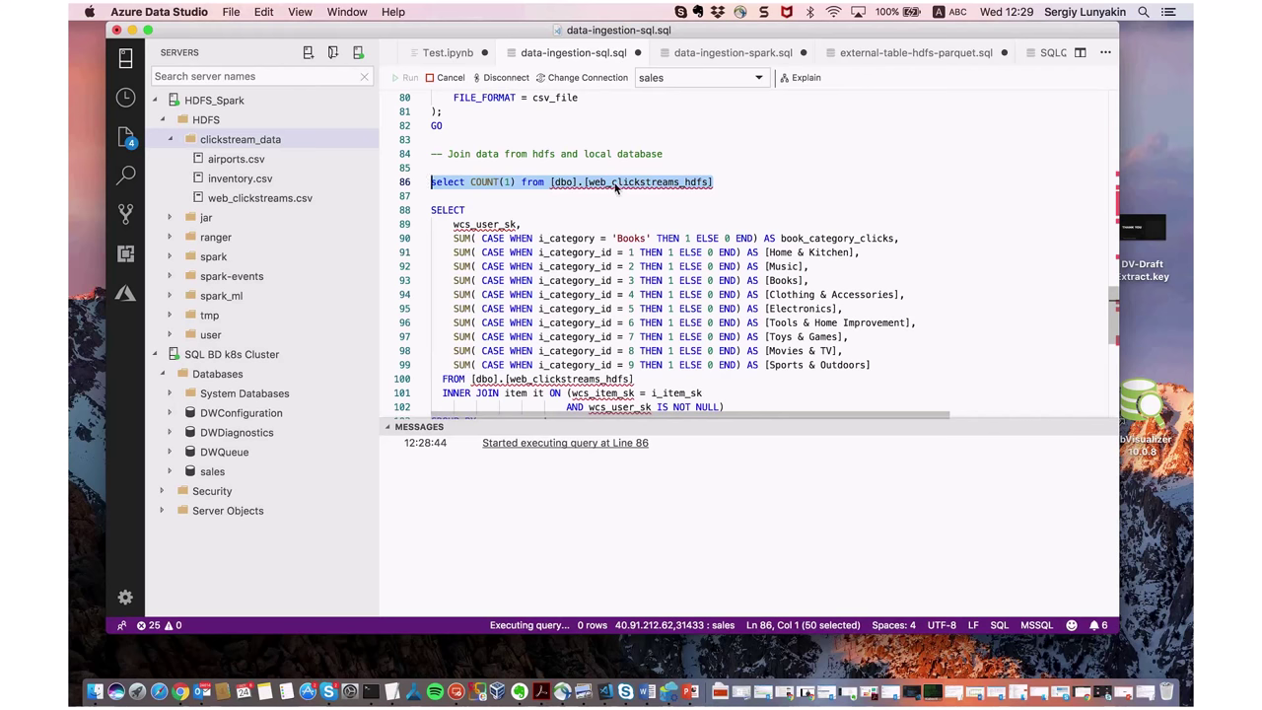
{"action": "mouse_move", "coordinate": [617, 187]}
{"action": "scroll", "coordinate": [589, 340], "scroll_direction": "down", "scroll_amount": 2}
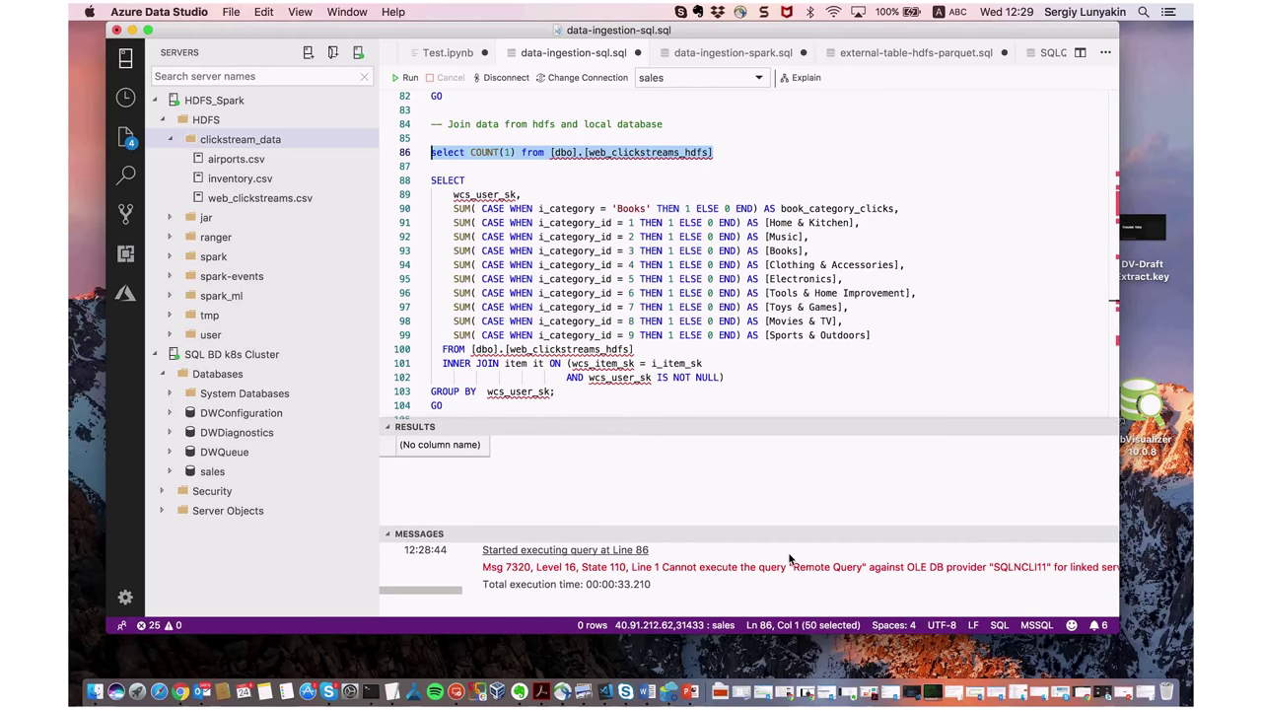
- Run the category-clicks join query on lines 88–104, then switch to data-ingestion-spark.sql
{"action": "scroll", "coordinate": [789, 560], "scroll_direction": "right", "scroll_amount": 10}
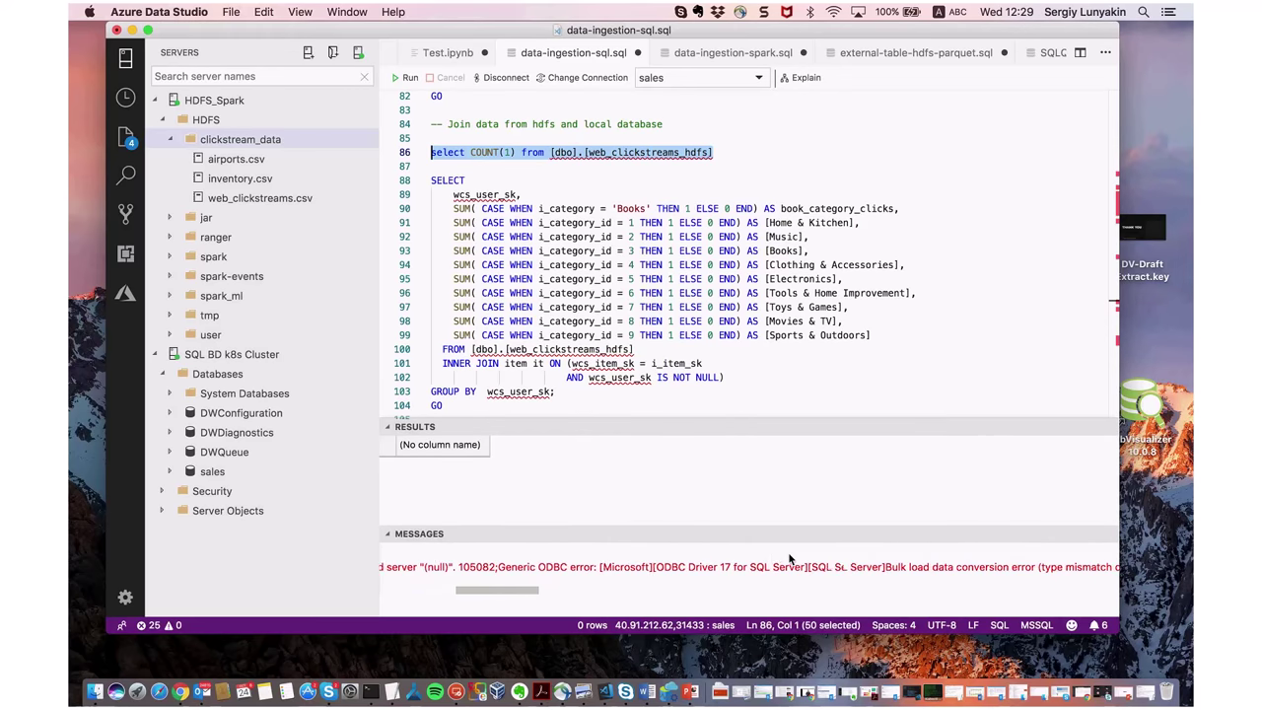
{"action": "scroll", "coordinate": [788, 559], "scroll_direction": "right", "scroll_amount": 5}
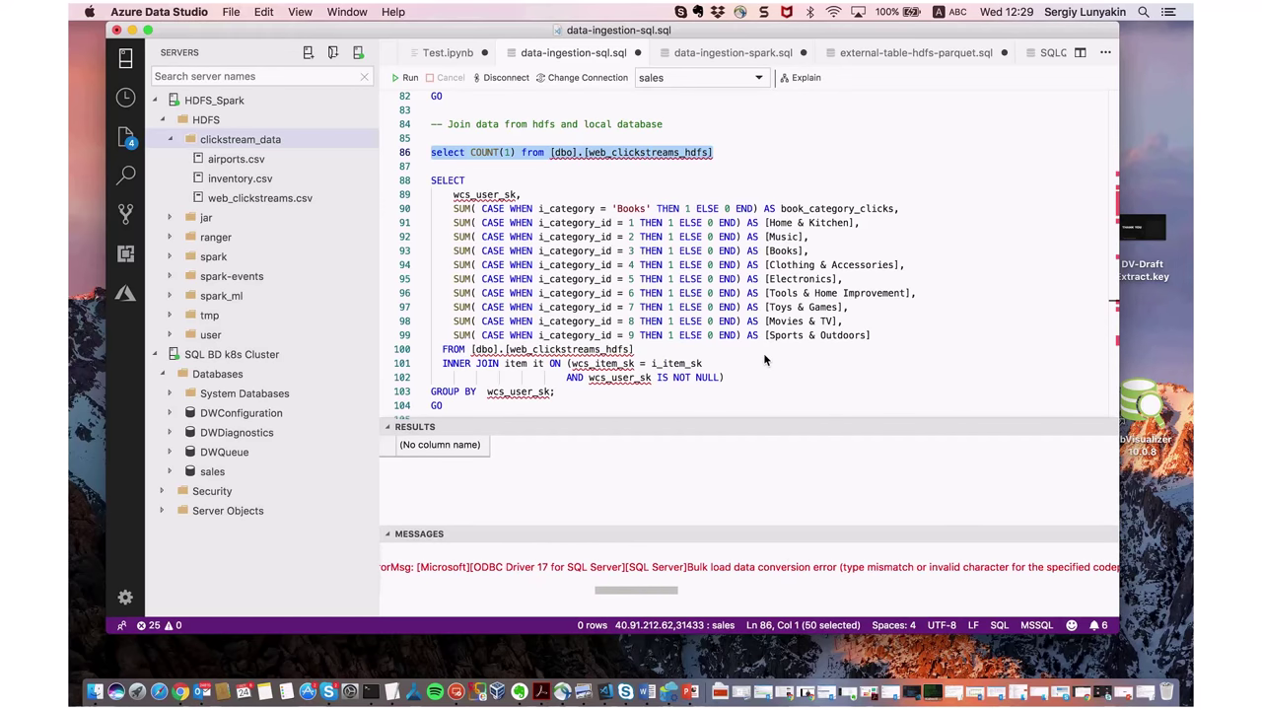
{"action": "left_click", "coordinate": [710, 305]}
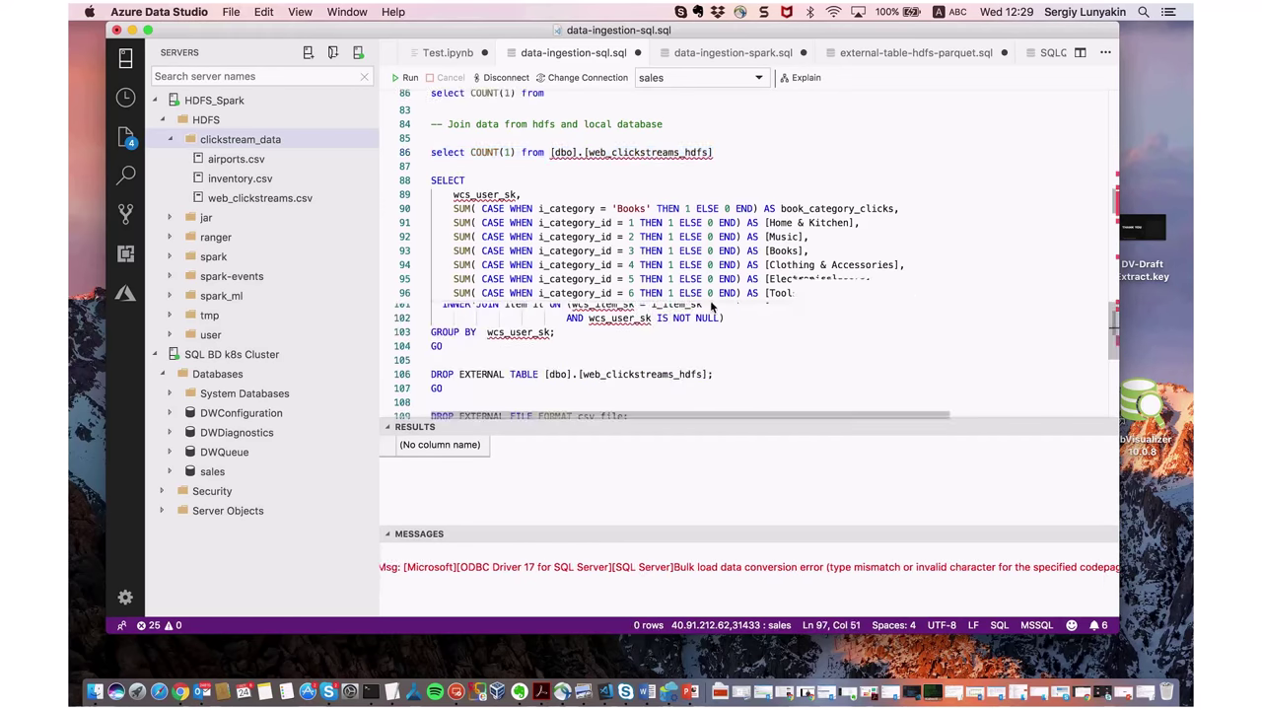
{"action": "scroll", "coordinate": [710, 300], "scroll_direction": "down", "scroll_amount": 3}
{"action": "left_click_drag", "start_coordinate": [459, 353], "coordinate": [423, 129]}
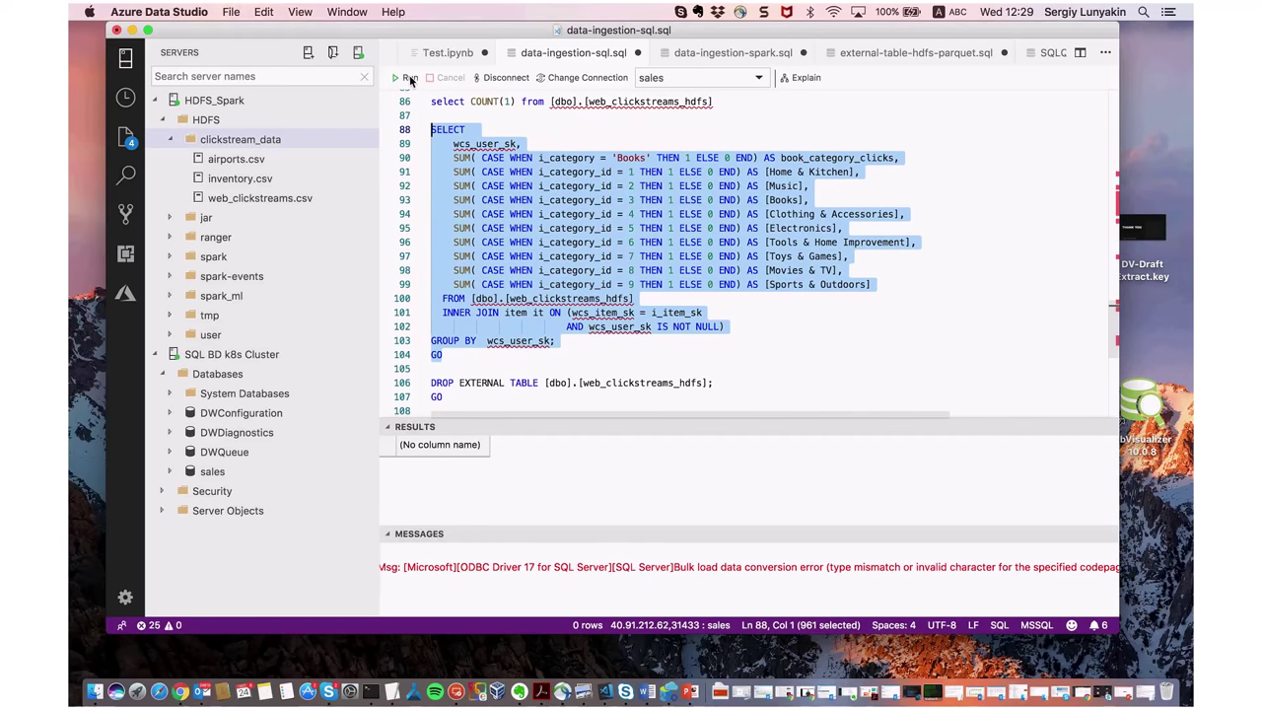
{"action": "left_click", "coordinate": [408, 78]}
{"action": "left_click", "coordinate": [730, 53]}
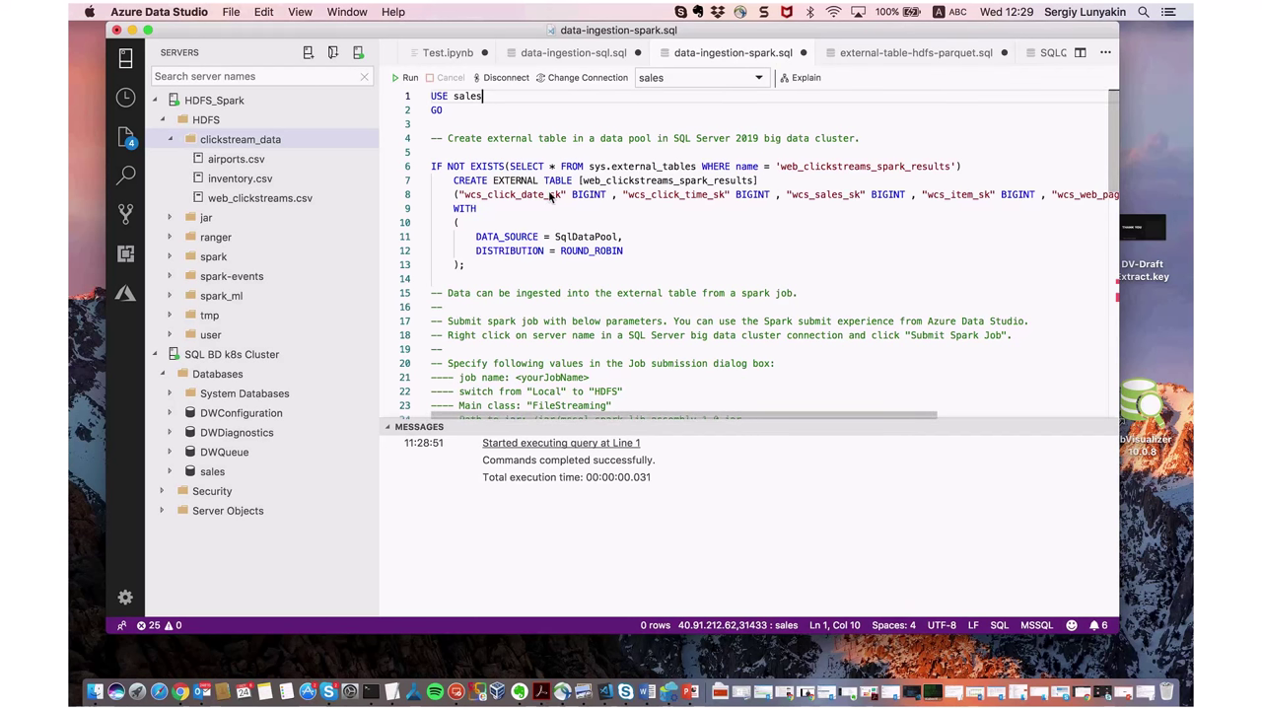
- Run the web_clickstreams_spark_results create-table block (lines 6–13), re-running with F5 after the transport error
{"action": "left_click_drag", "start_coordinate": [470, 267], "coordinate": [428, 166]}
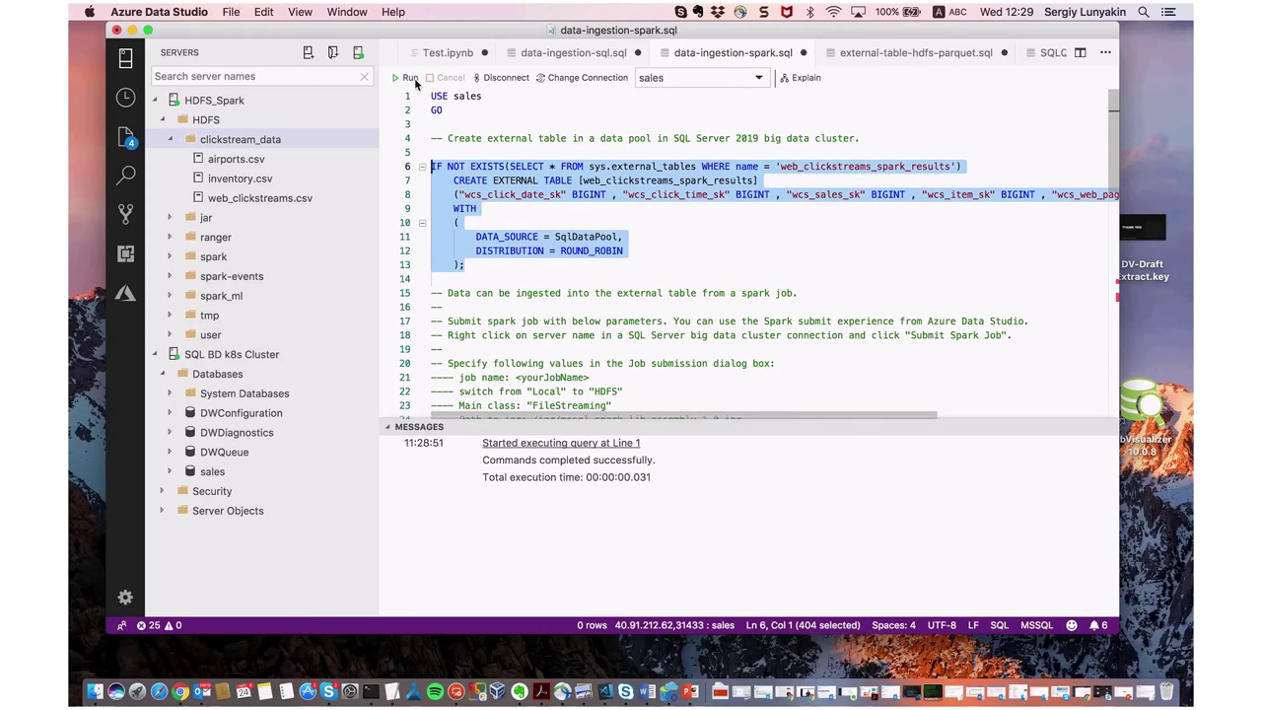
{"action": "left_click", "coordinate": [410, 78]}
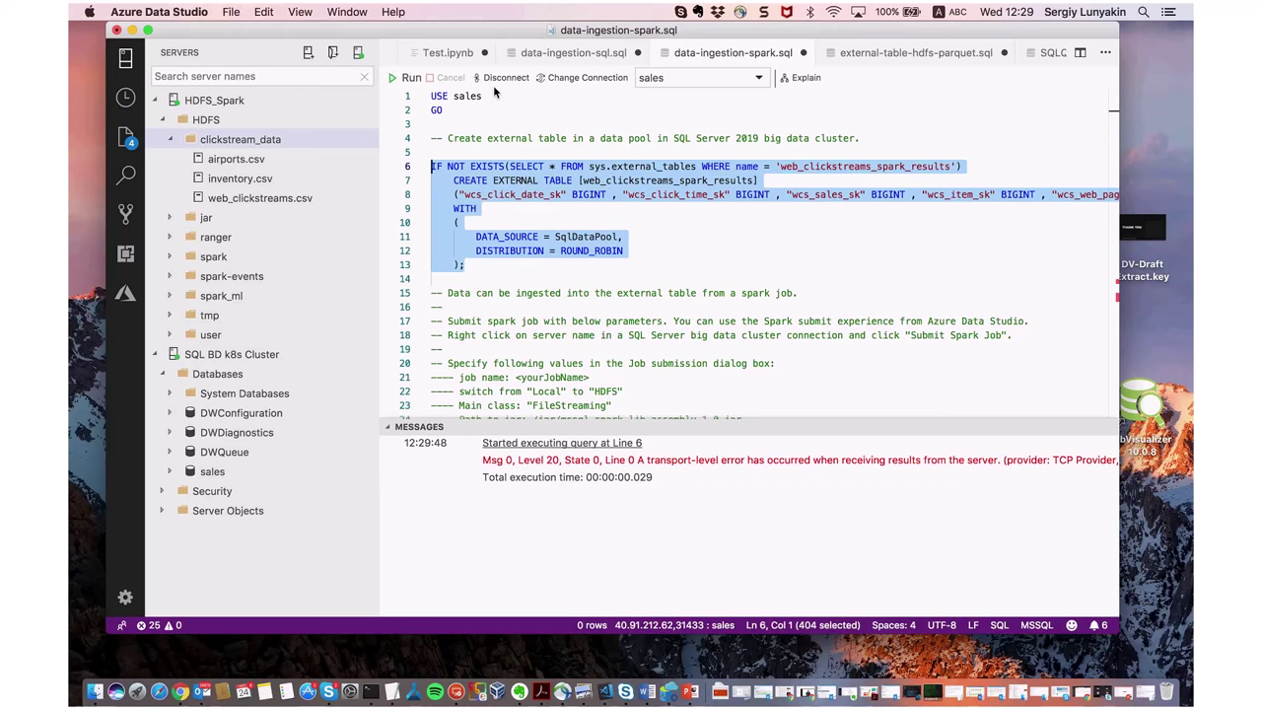
{"action": "key", "text": "F5"}
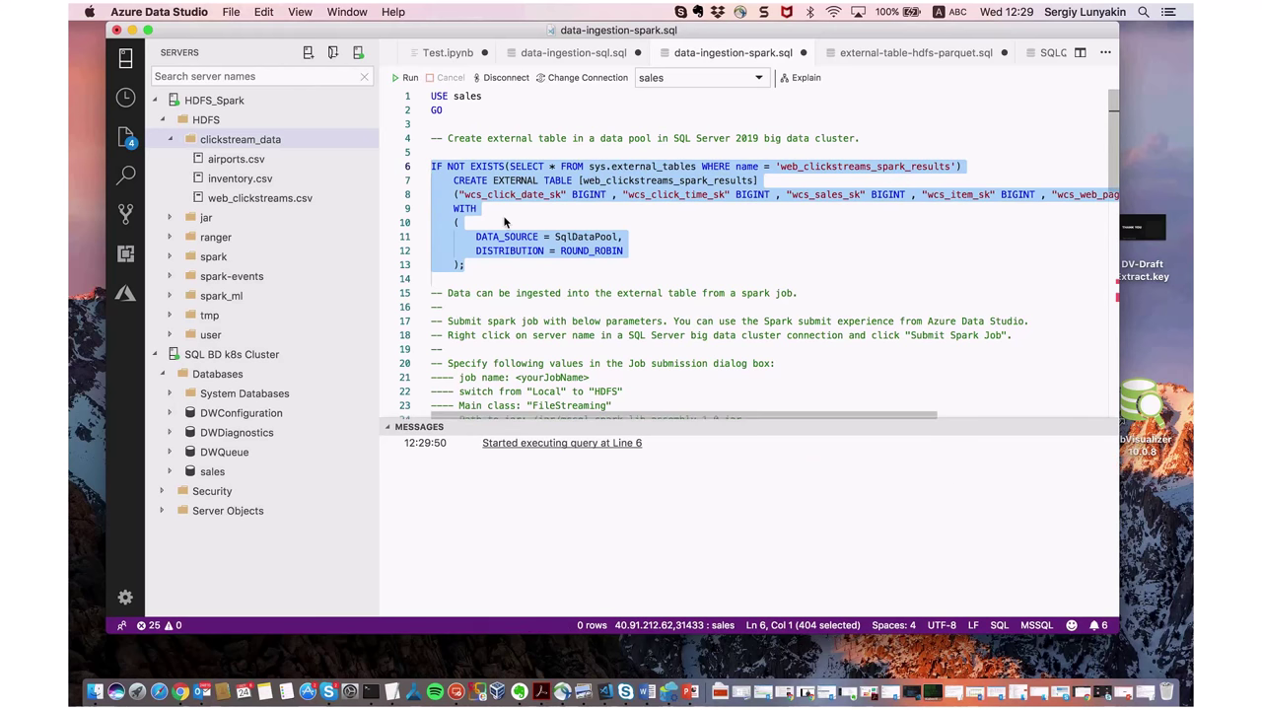
{"action": "scroll", "coordinate": [548, 294], "scroll_direction": "down", "scroll_amount": 2}
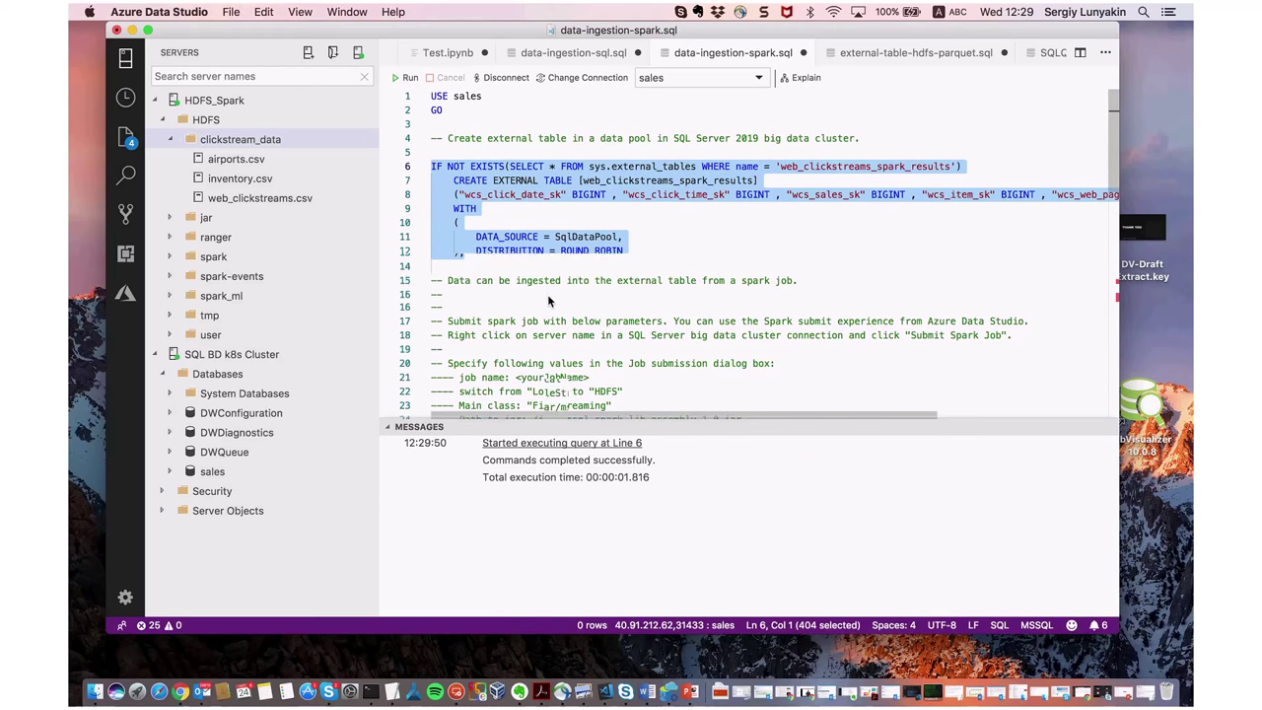
{"action": "scroll", "coordinate": [547, 293], "scroll_direction": "down", "scroll_amount": 3}
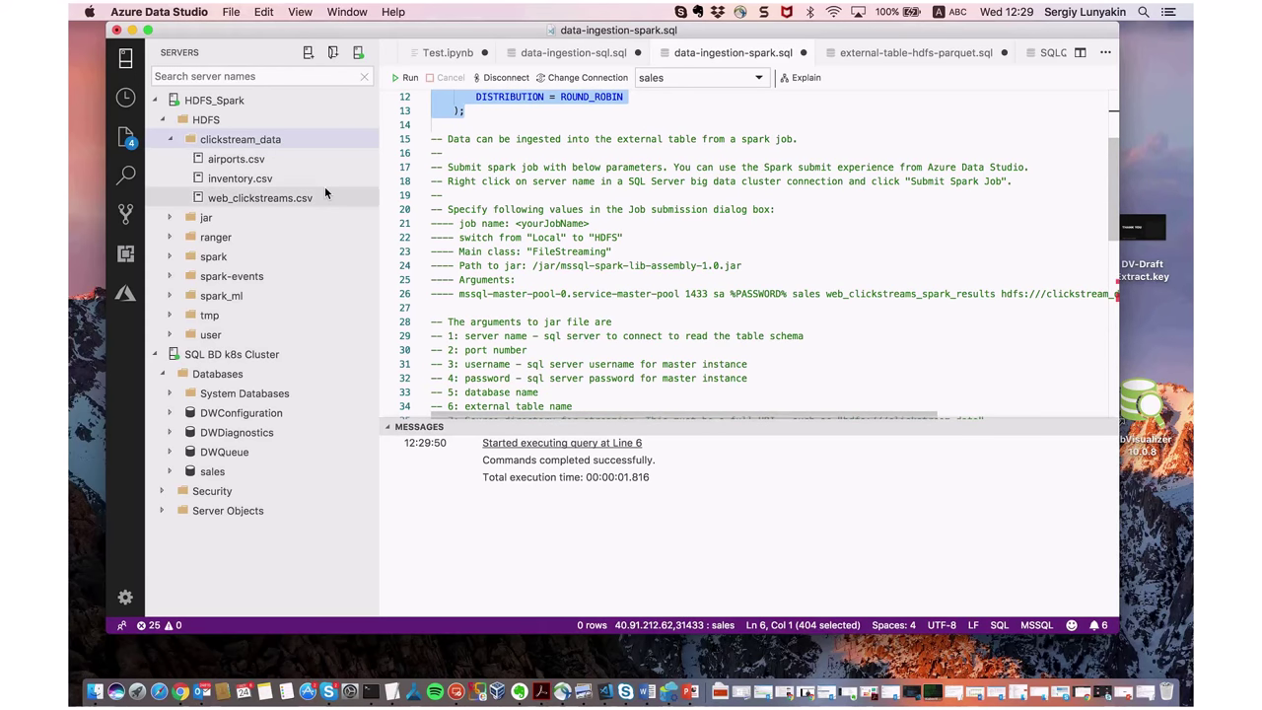
- Check the clickstream_data and SQL BD k8s Cluster context menus, then open the cluster's home dashboard
{"action": "right_click", "coordinate": [239, 144]}
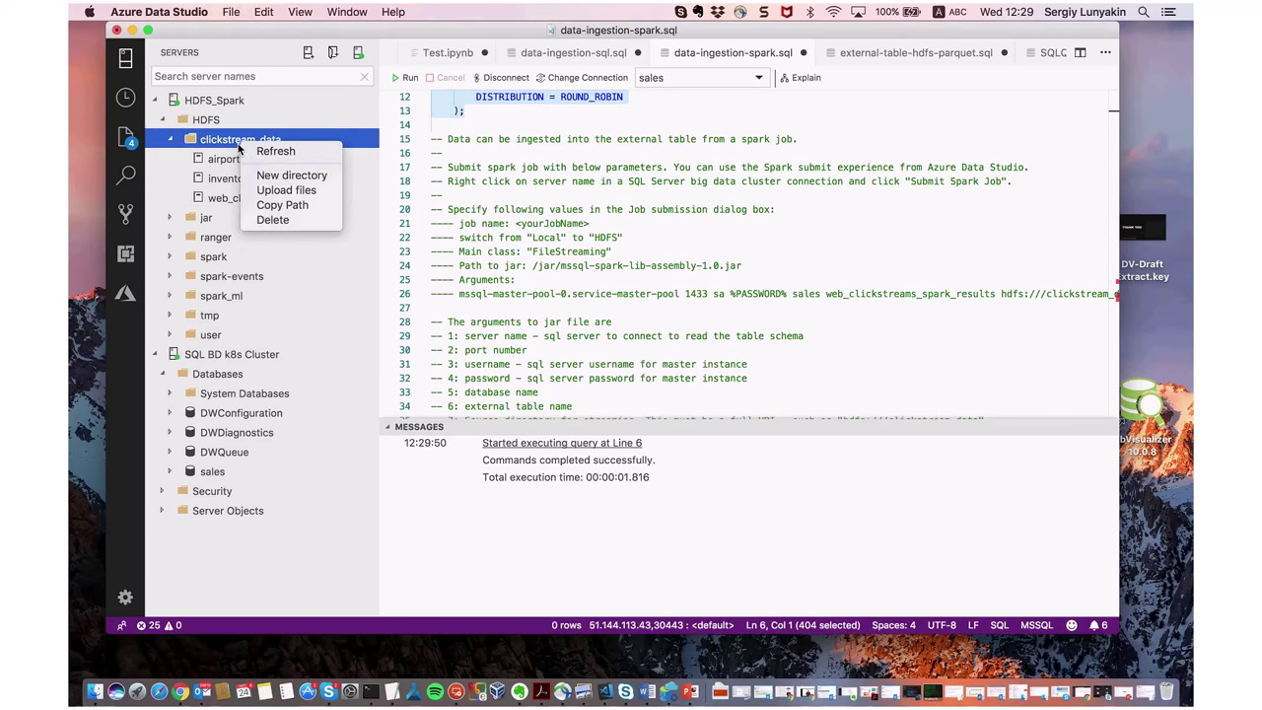
{"action": "left_click", "coordinate": [229, 362]}
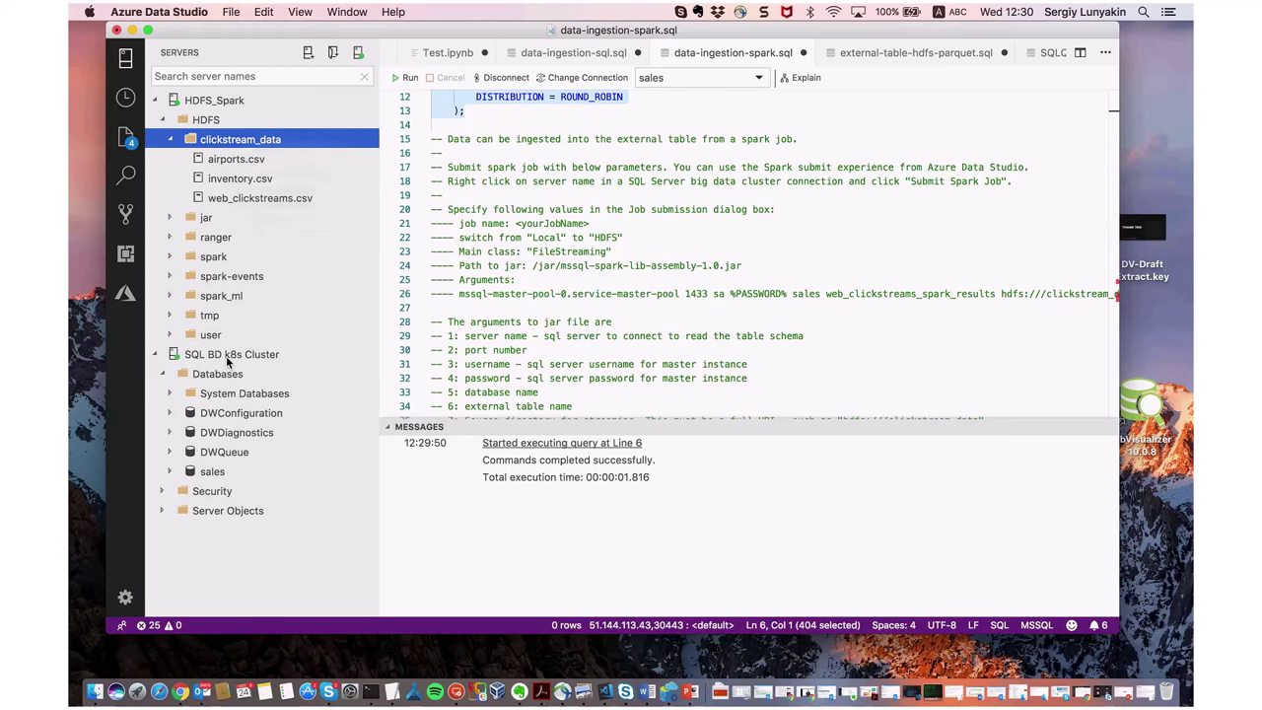
{"action": "right_click", "coordinate": [229, 358]}
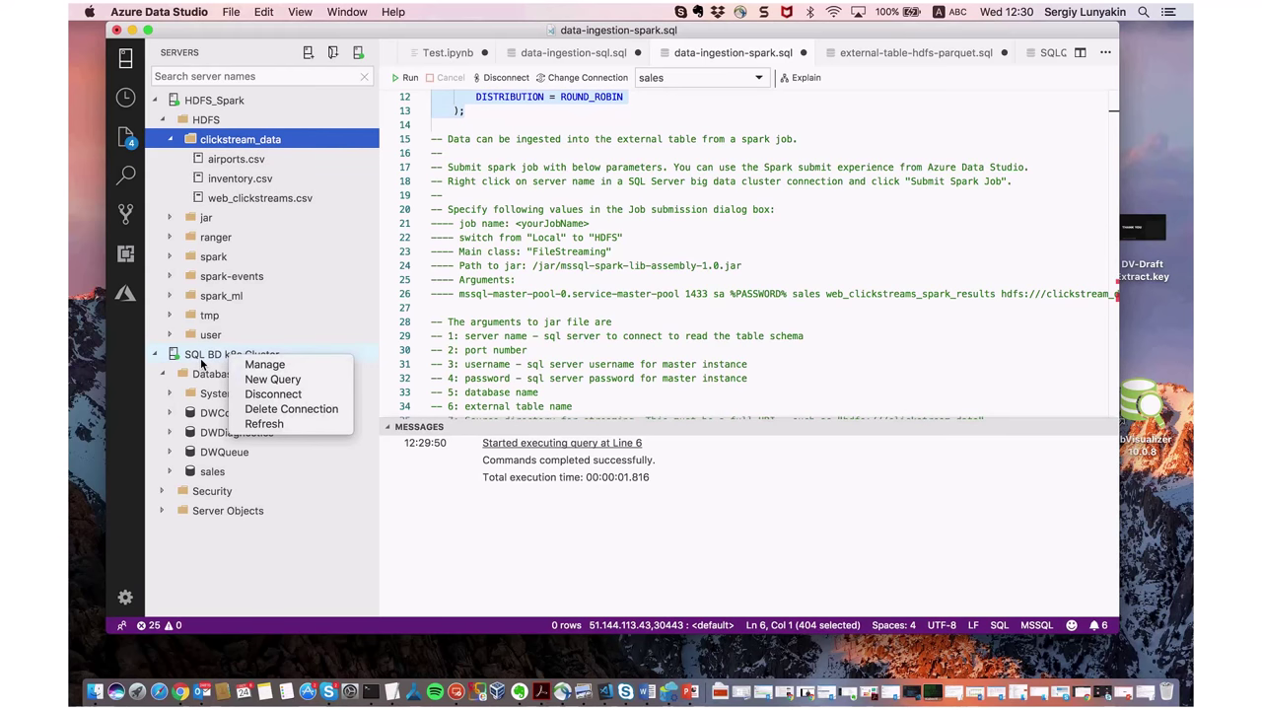
{"action": "key", "text": "Escape"}
{"action": "scroll", "coordinate": [441, 55], "scroll_direction": "left", "scroll_amount": 5}
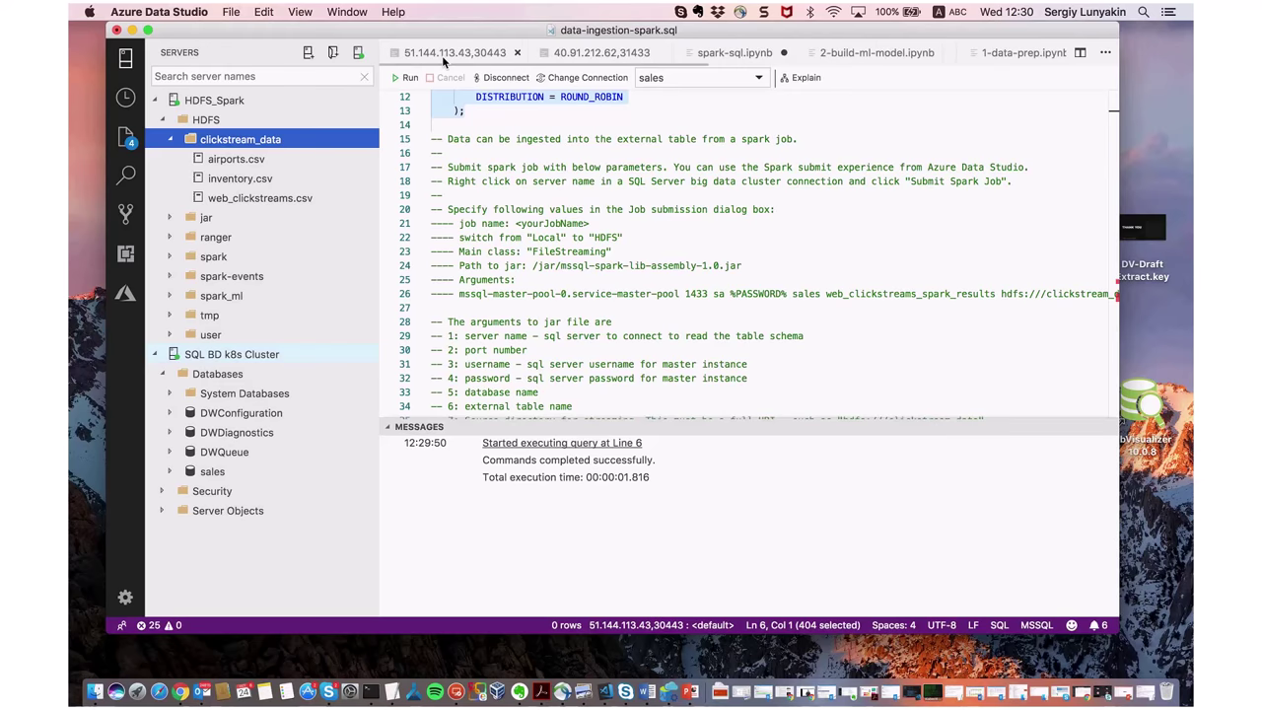
{"action": "left_click", "coordinate": [443, 51]}
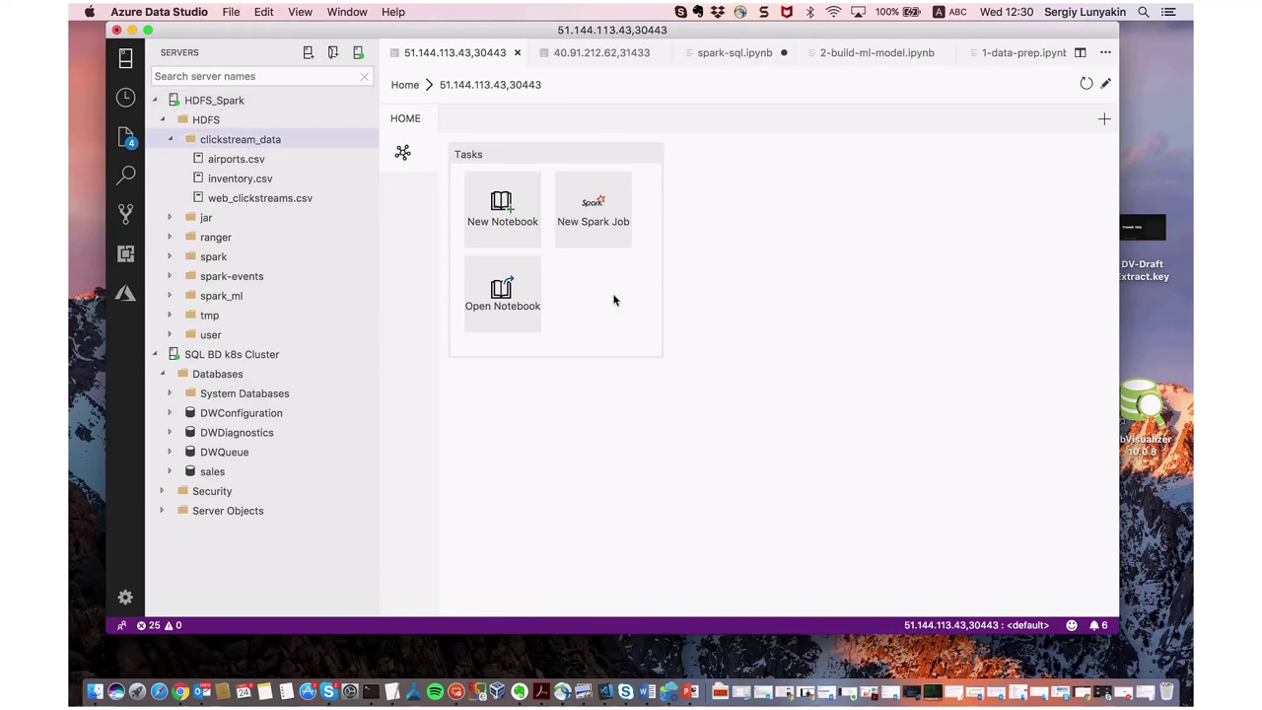
- Start a new Spark job named 'Import' with HDFS as the JAR file source
{"action": "left_click", "coordinate": [595, 225]}
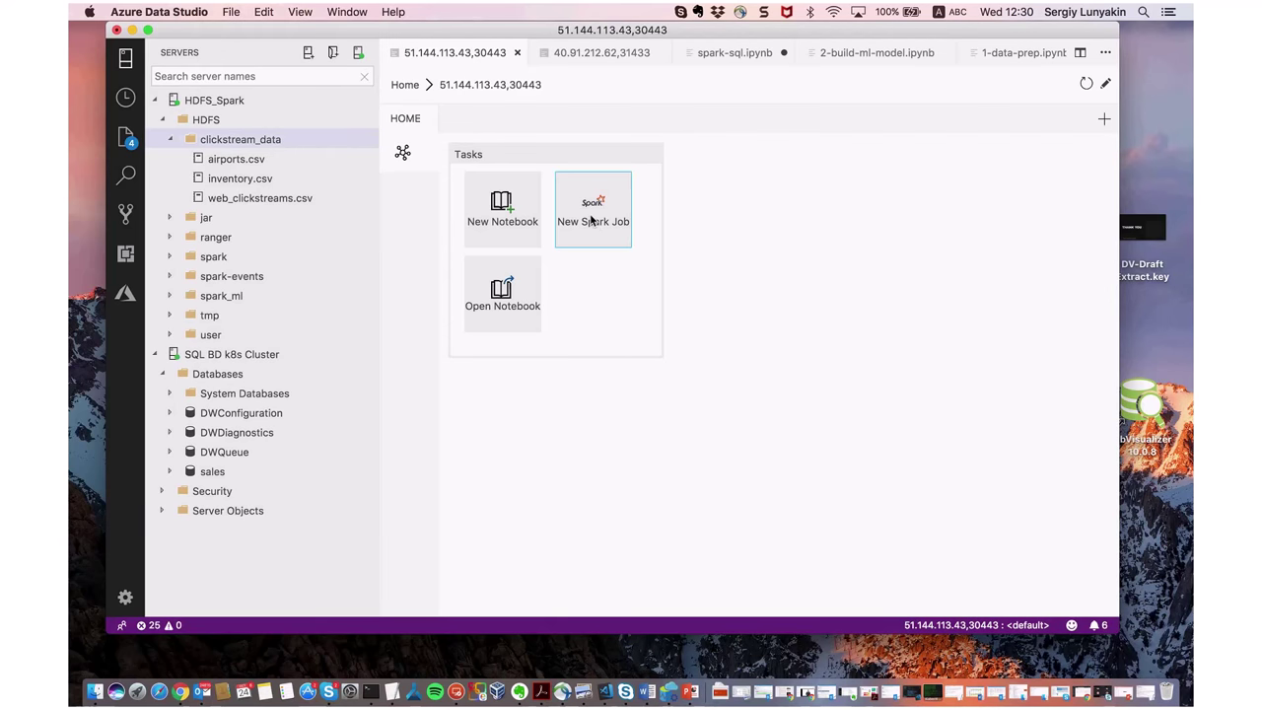
{"action": "left_click", "coordinate": [828, 141]}
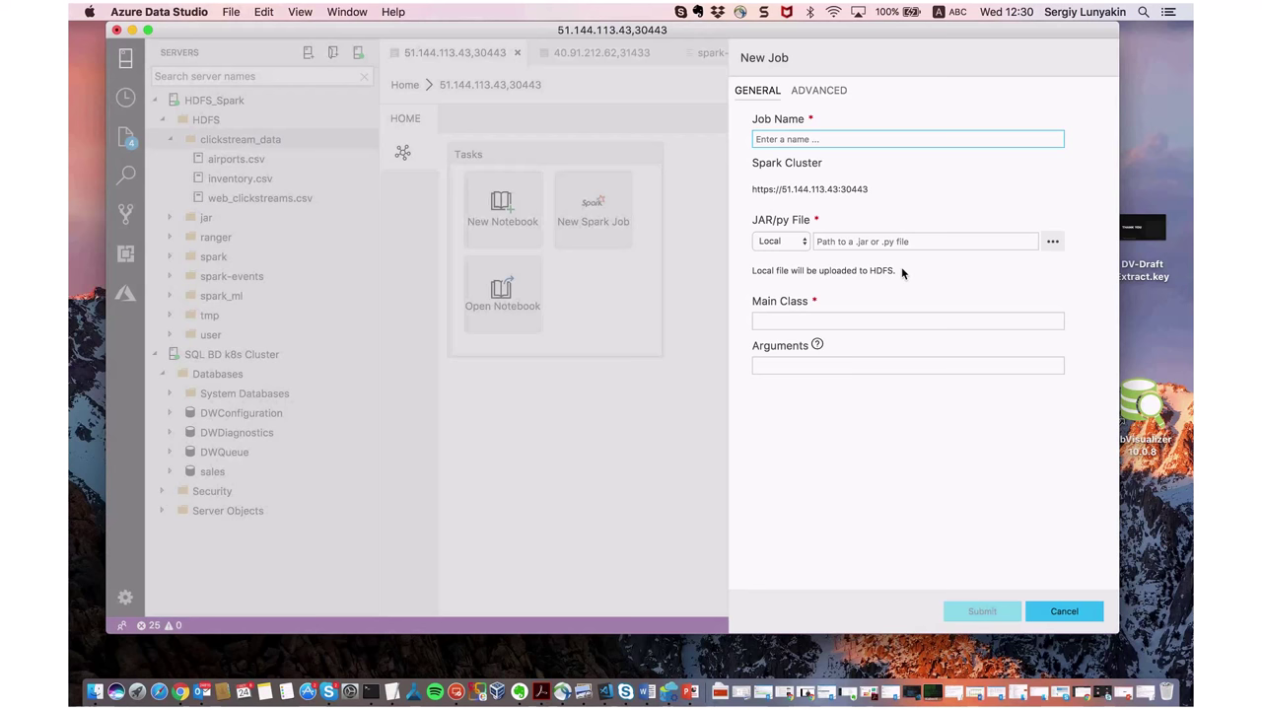
{"action": "left_click", "coordinate": [790, 245]}
{"action": "left_click", "coordinate": [785, 256]}
{"action": "left_click", "coordinate": [823, 143]}
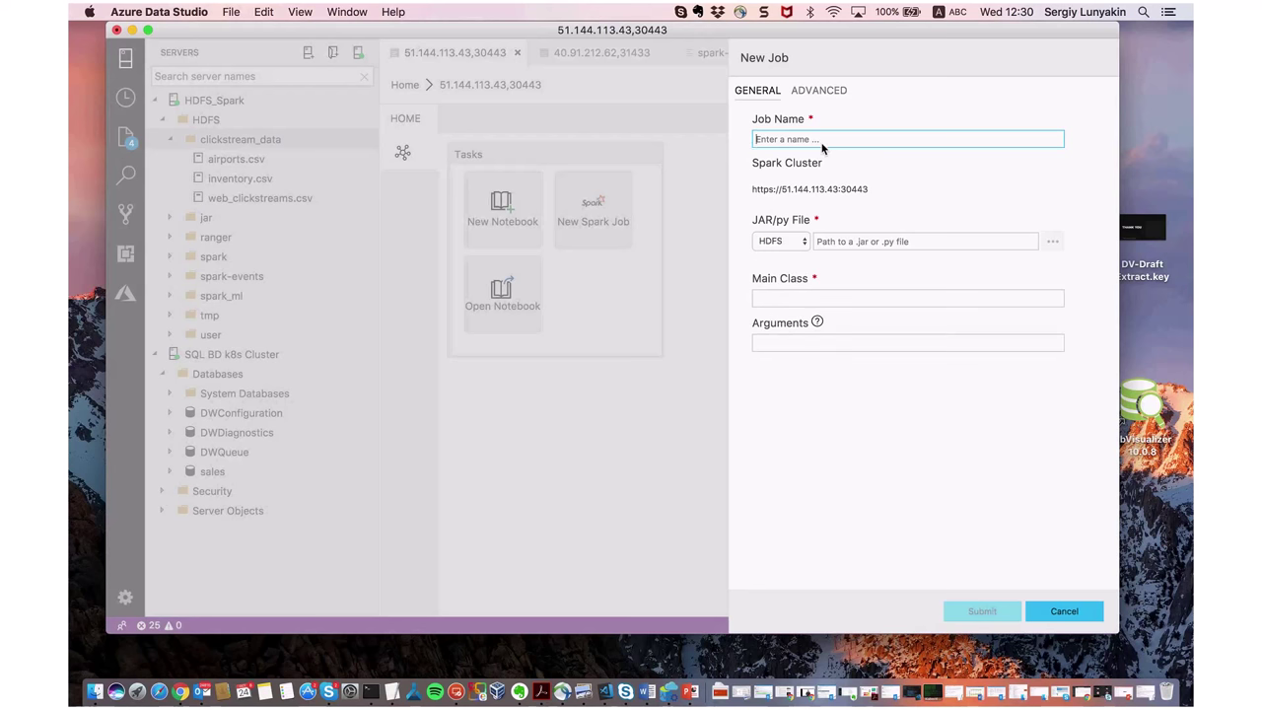
{"action": "type", "text": "l"}
{"action": "type", "text": "mport"}
{"action": "left_click", "coordinate": [816, 198]}
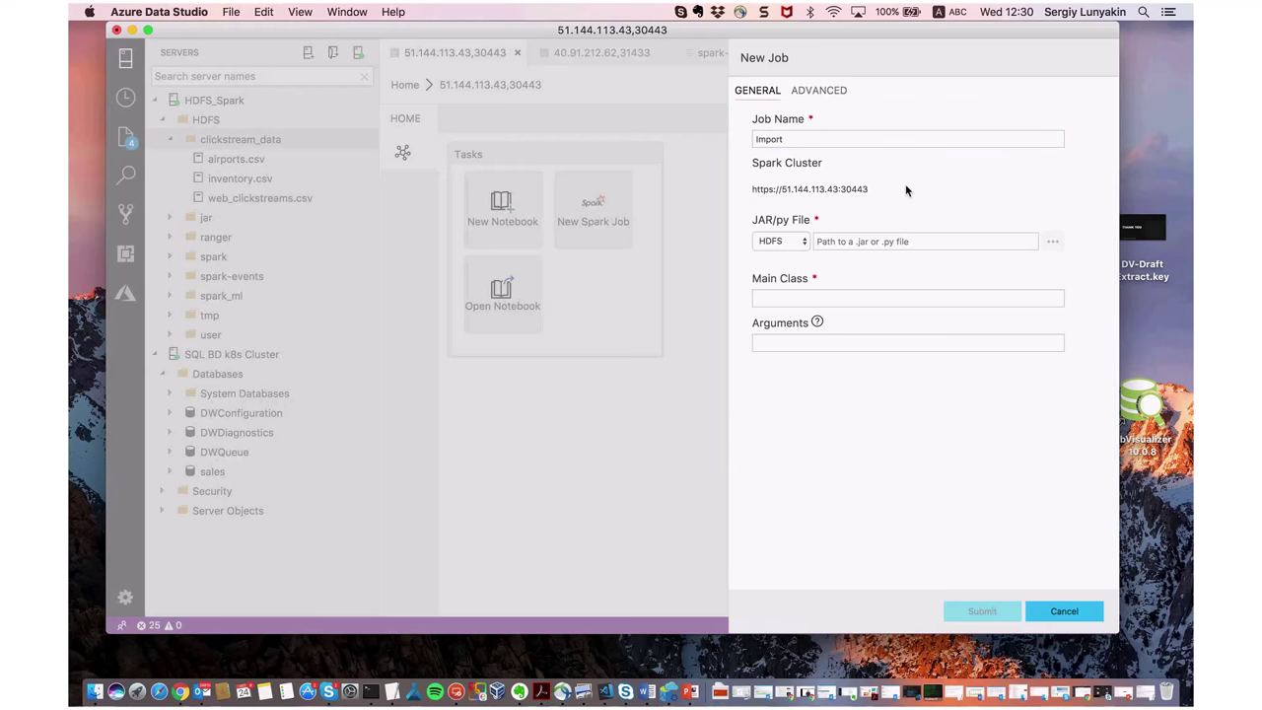
- Look over the JAR path and Main Class fields, then cancel the Spark job
{"action": "left_click", "coordinate": [779, 240]}
{"action": "left_click", "coordinate": [883, 244]}
{"action": "left_click", "coordinate": [1054, 241]}
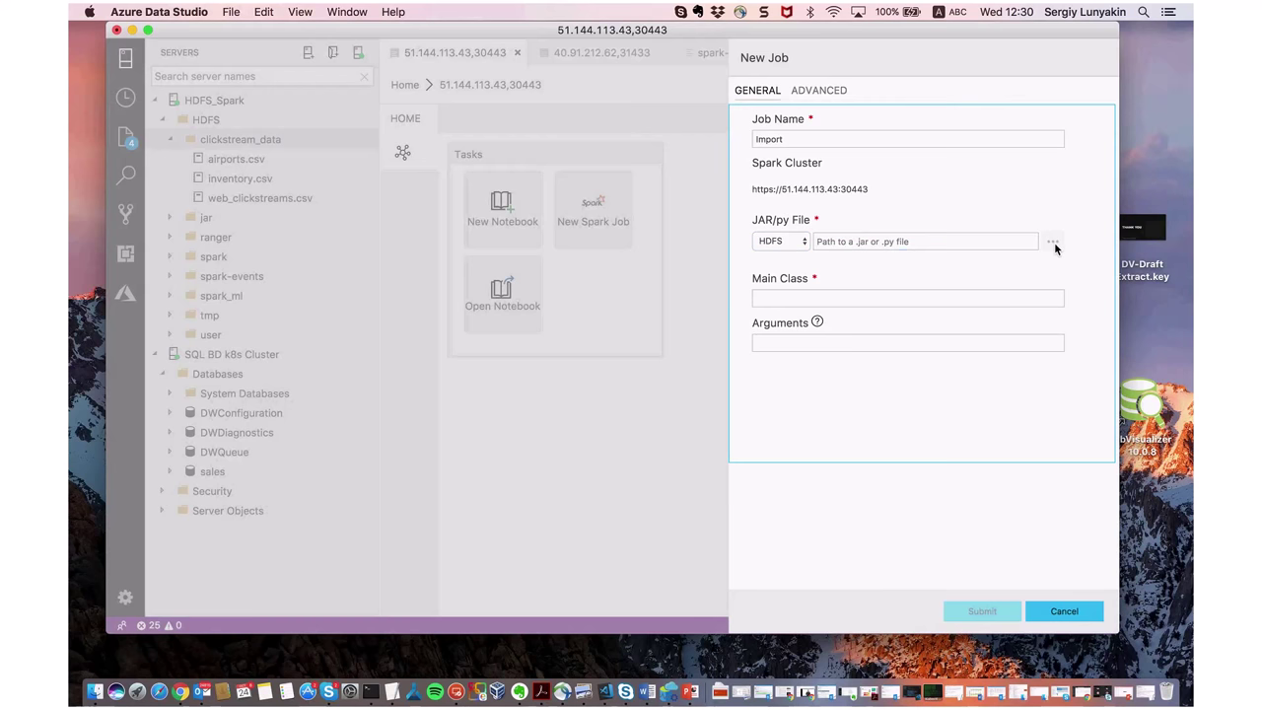
{"action": "left_click", "coordinate": [902, 247]}
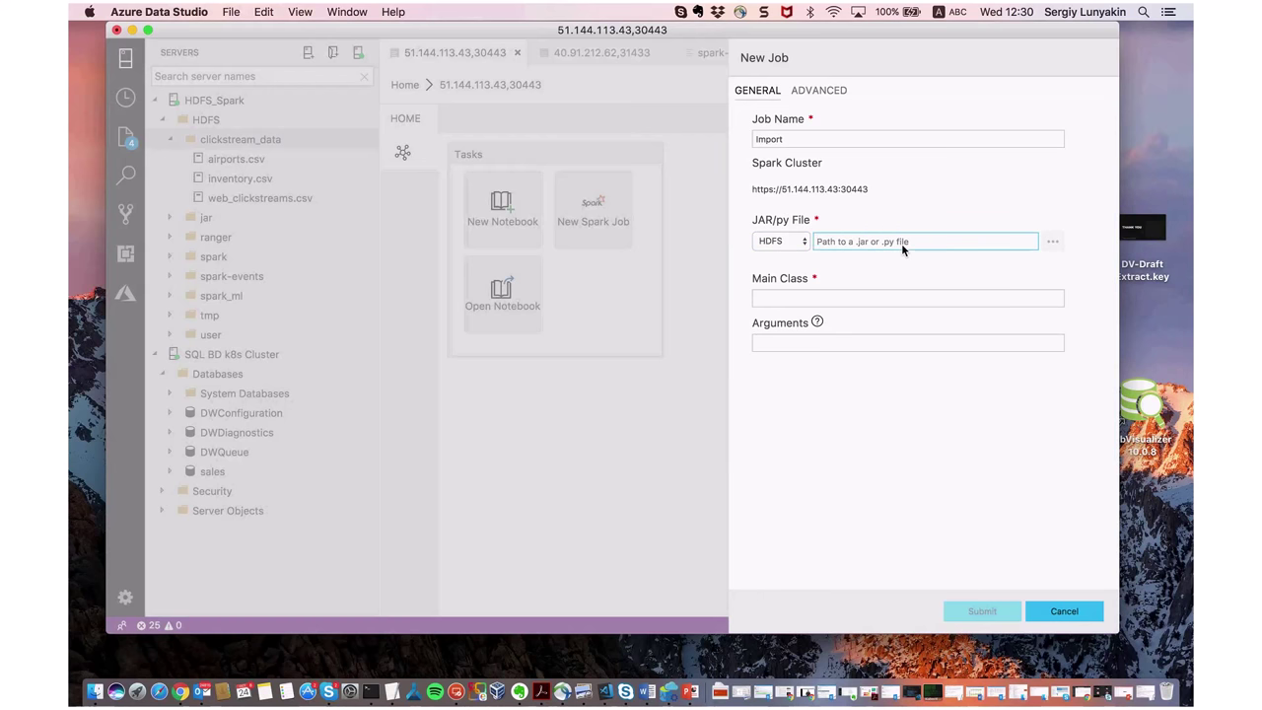
{"action": "left_click", "coordinate": [849, 301]}
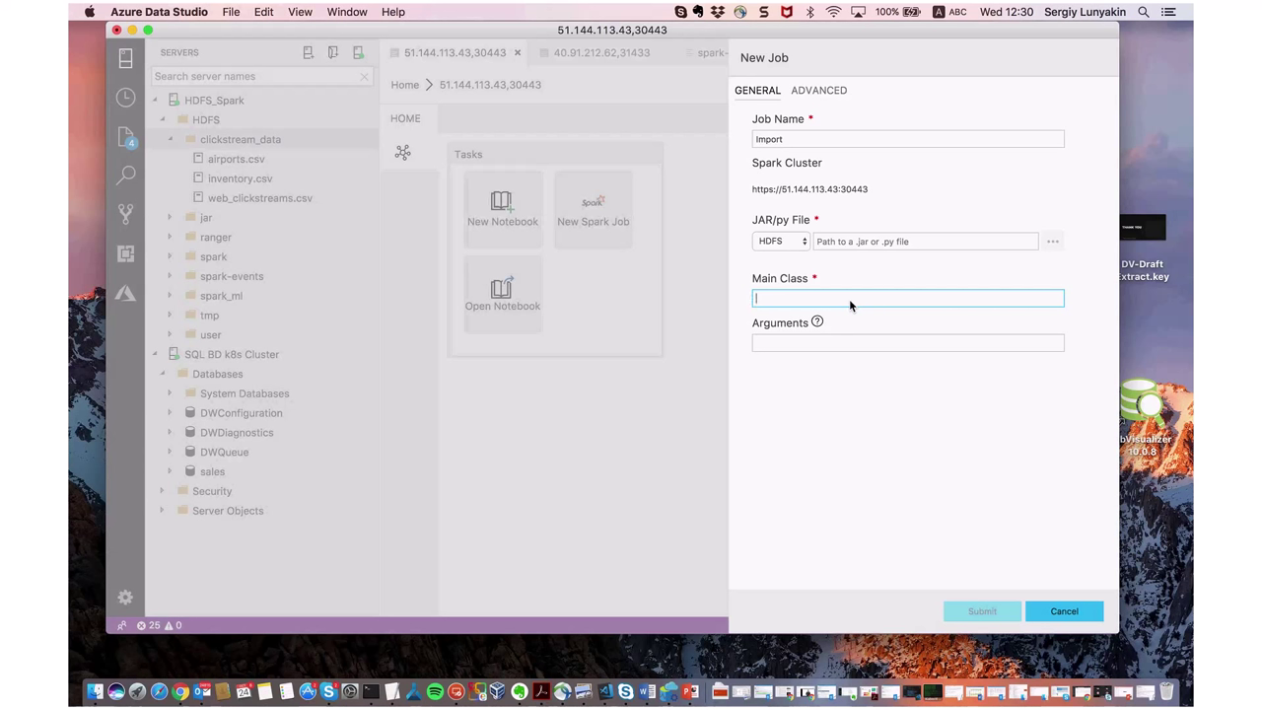
{"action": "left_click", "coordinate": [1053, 609]}
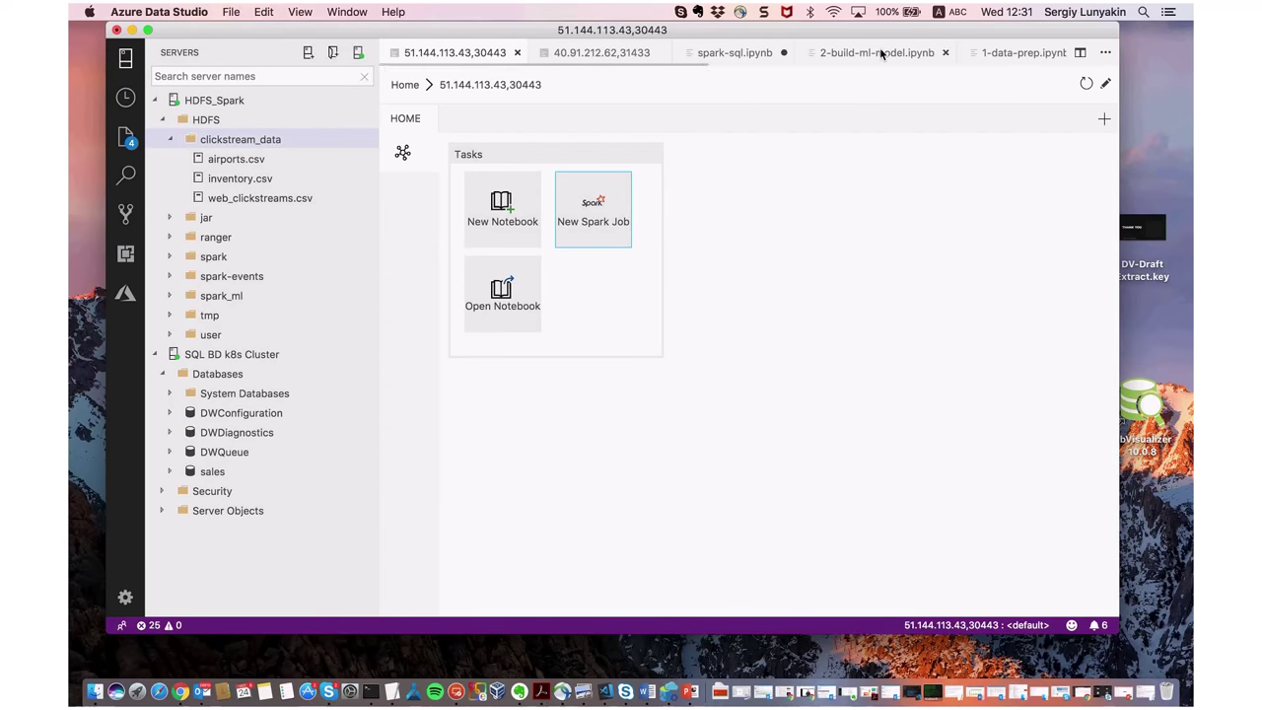
{"action": "scroll", "coordinate": [880, 52], "scroll_direction": "right", "scroll_amount": 3}
{"action": "scroll", "coordinate": [881, 52], "scroll_direction": "right", "scroll_amount": 5}
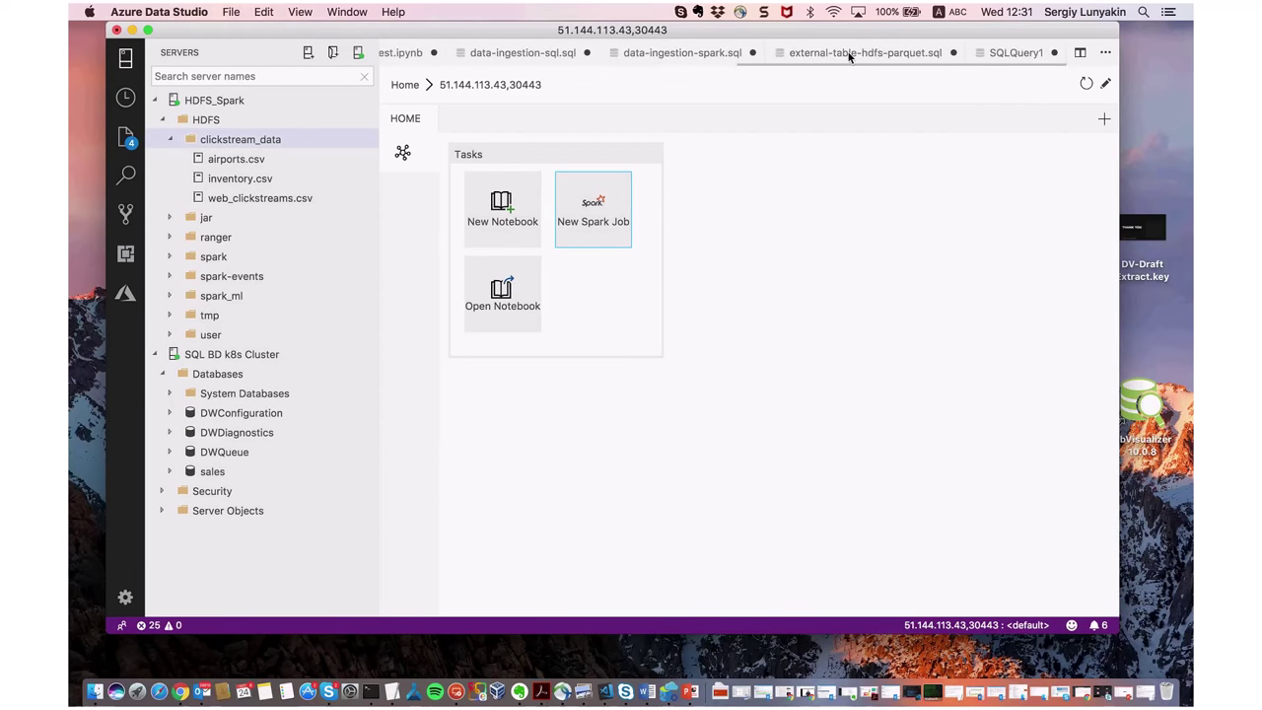
{"action": "left_click", "coordinate": [682, 53]}
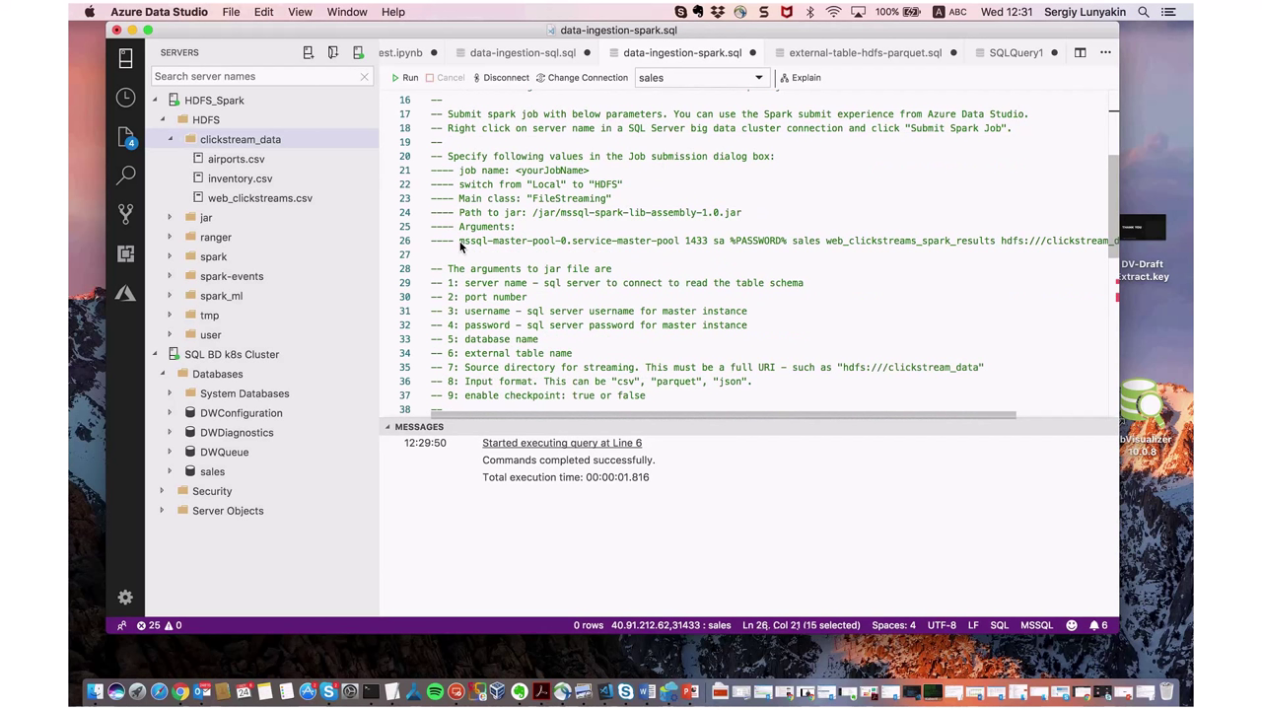
{"action": "left_click_drag", "start_coordinate": [460, 247], "coordinate": [703, 243]}
{"action": "left_click", "coordinate": [708, 243]}
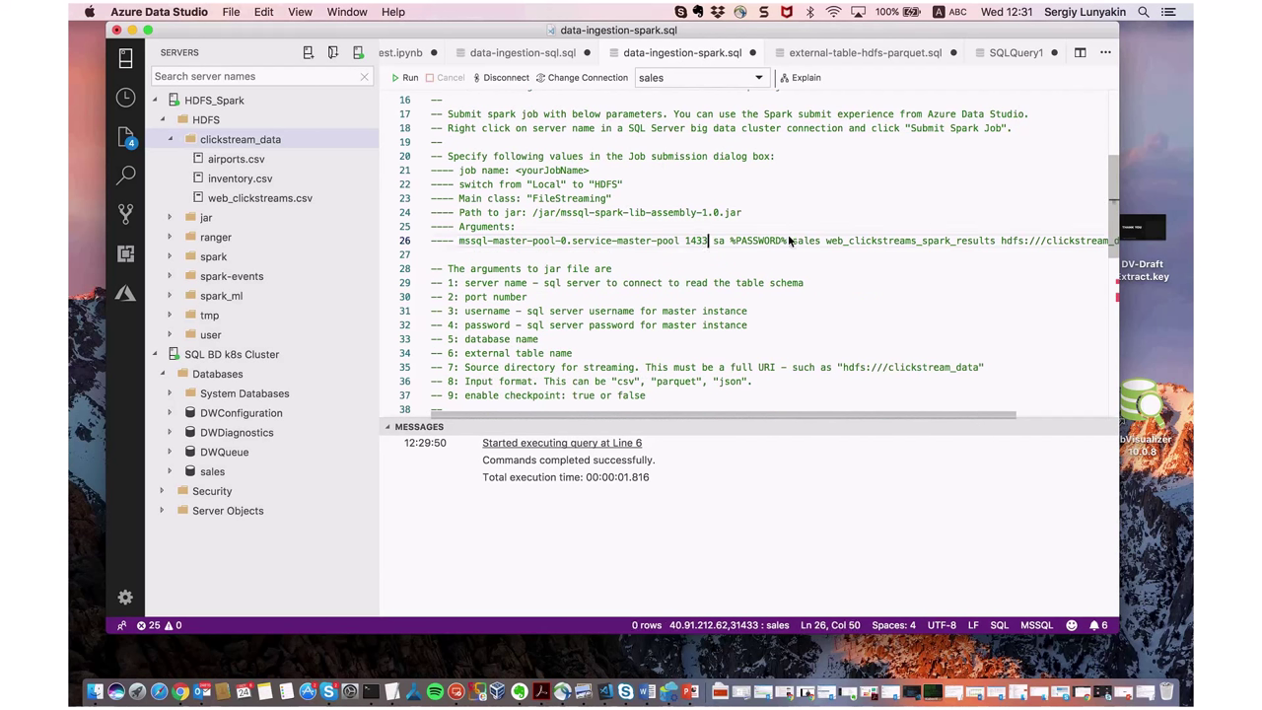
{"action": "left_click", "coordinate": [794, 243]}
{"action": "scroll", "coordinate": [793, 243], "scroll_direction": "up", "scroll_amount": 3}
{"action": "scroll", "coordinate": [749, 267], "scroll_direction": "right", "scroll_amount": 3}
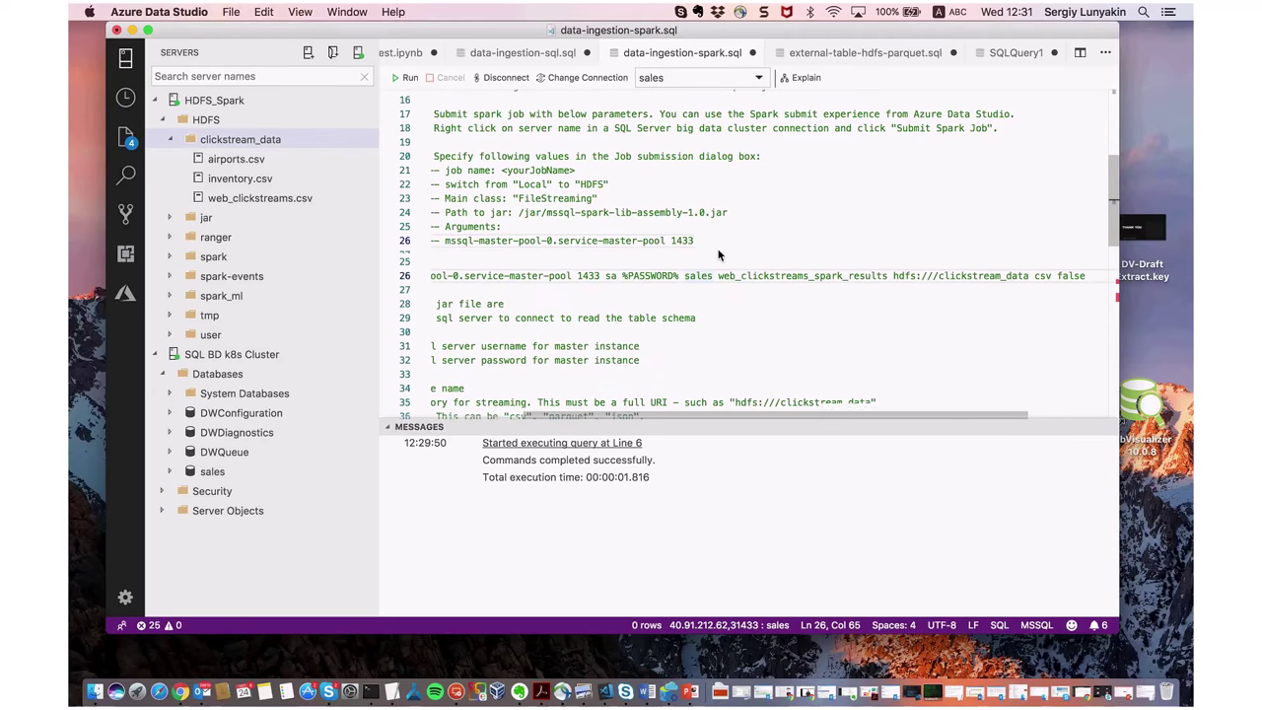
{"action": "left_click", "coordinate": [711, 278]}
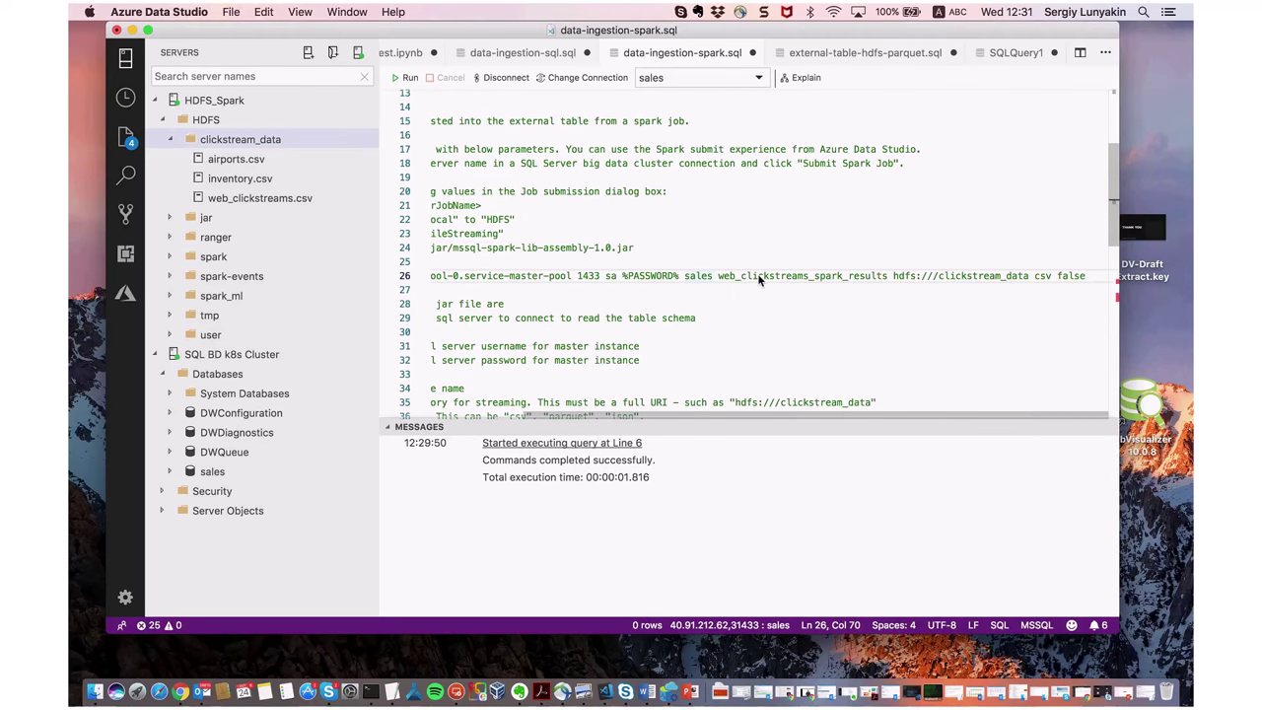
{"action": "left_click", "coordinate": [888, 276], "text": "shift"}
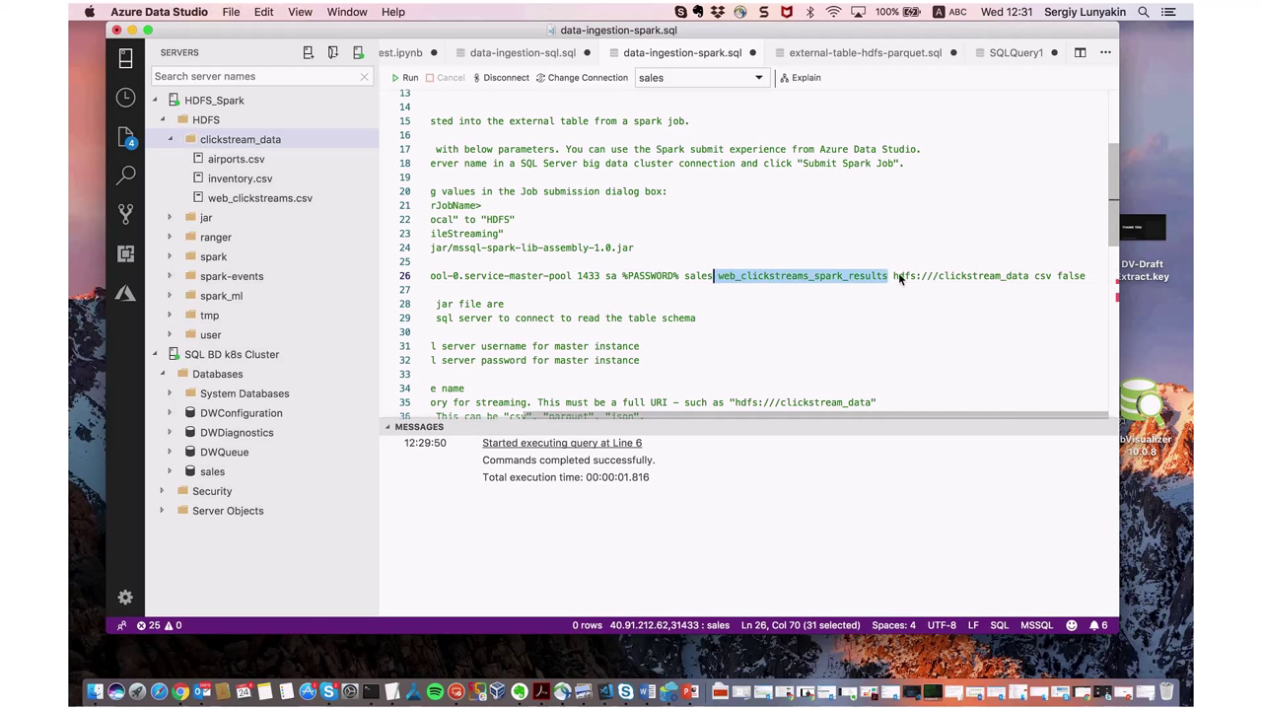
{"action": "left_click_drag", "start_coordinate": [893, 276], "coordinate": [1032, 277]}
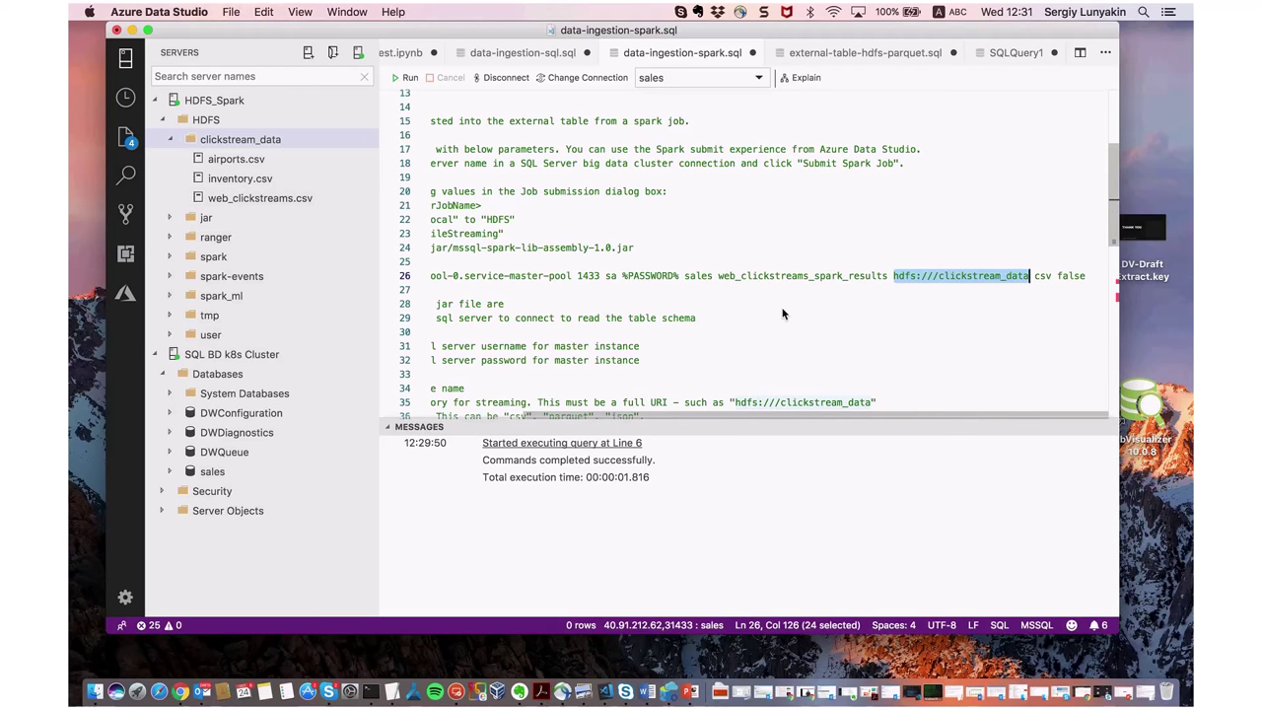
{"action": "scroll", "coordinate": [783, 314], "scroll_direction": "down", "scroll_amount": 2}
{"action": "scroll", "coordinate": [783, 314], "scroll_direction": "left", "scroll_amount": 5}
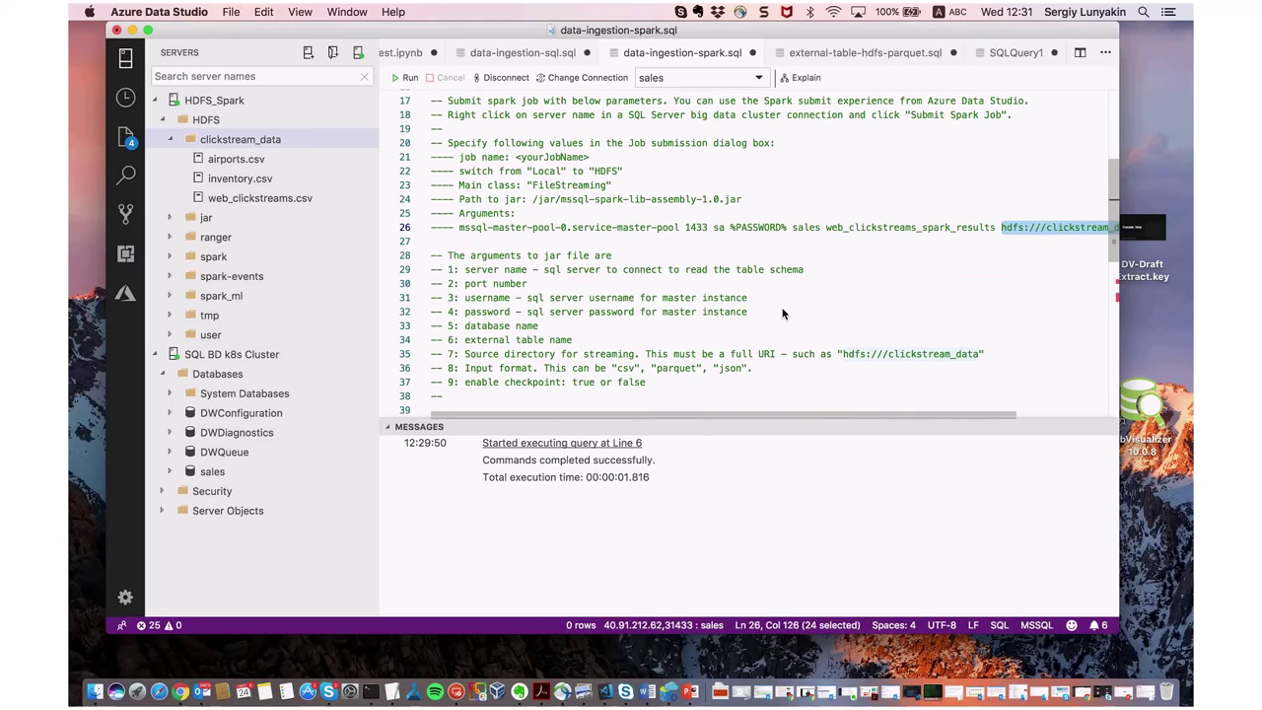
{"action": "scroll", "coordinate": [783, 314], "scroll_direction": "down", "scroll_amount": 1}
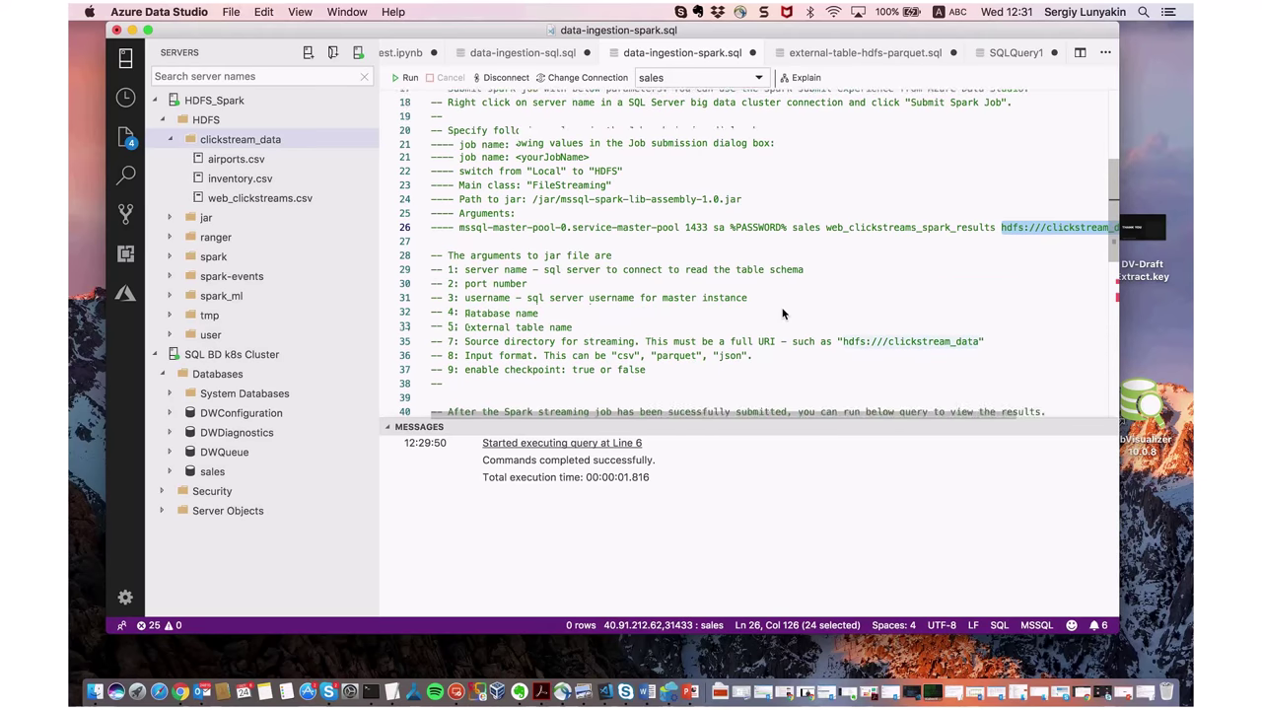
{"action": "scroll", "coordinate": [783, 313], "scroll_direction": "down", "scroll_amount": 3}
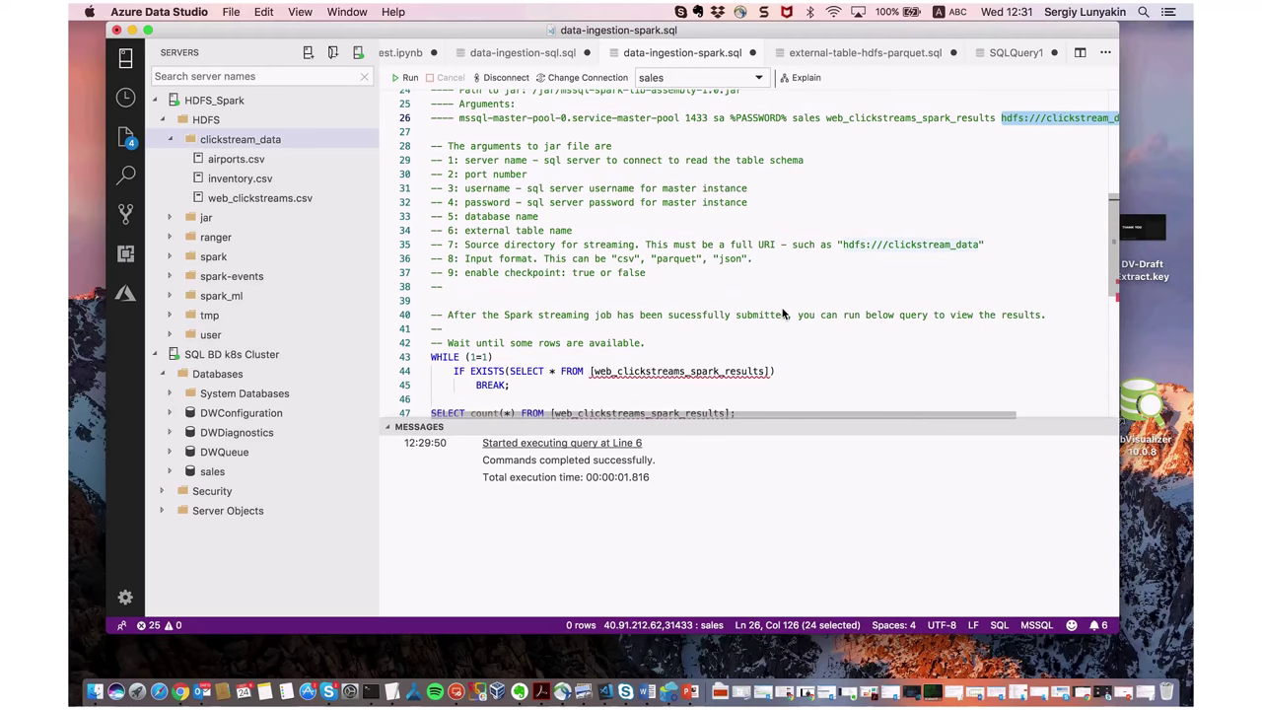
{"action": "scroll", "coordinate": [783, 313], "scroll_direction": "down", "scroll_amount": 3}
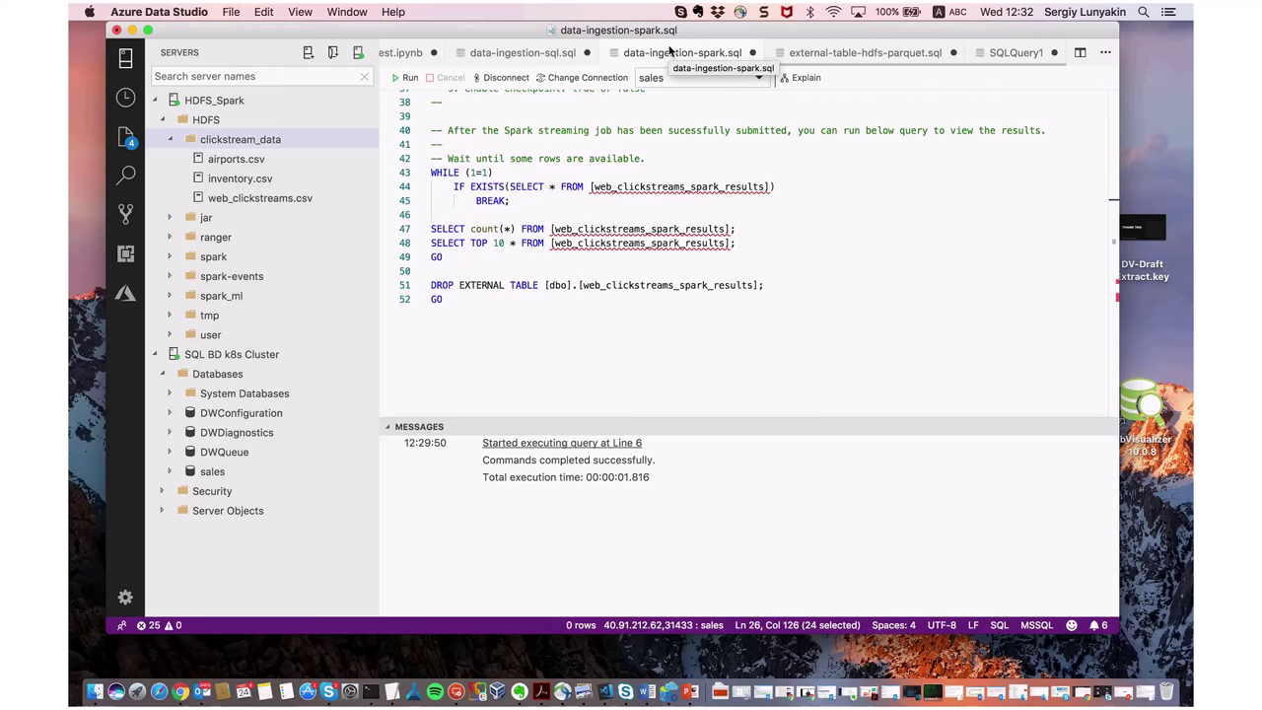
{"action": "scroll", "coordinate": [670, 50], "scroll_direction": "left", "scroll_amount": 1}
{"action": "scroll", "coordinate": [641, 52], "scroll_direction": "left", "scroll_amount": 3}
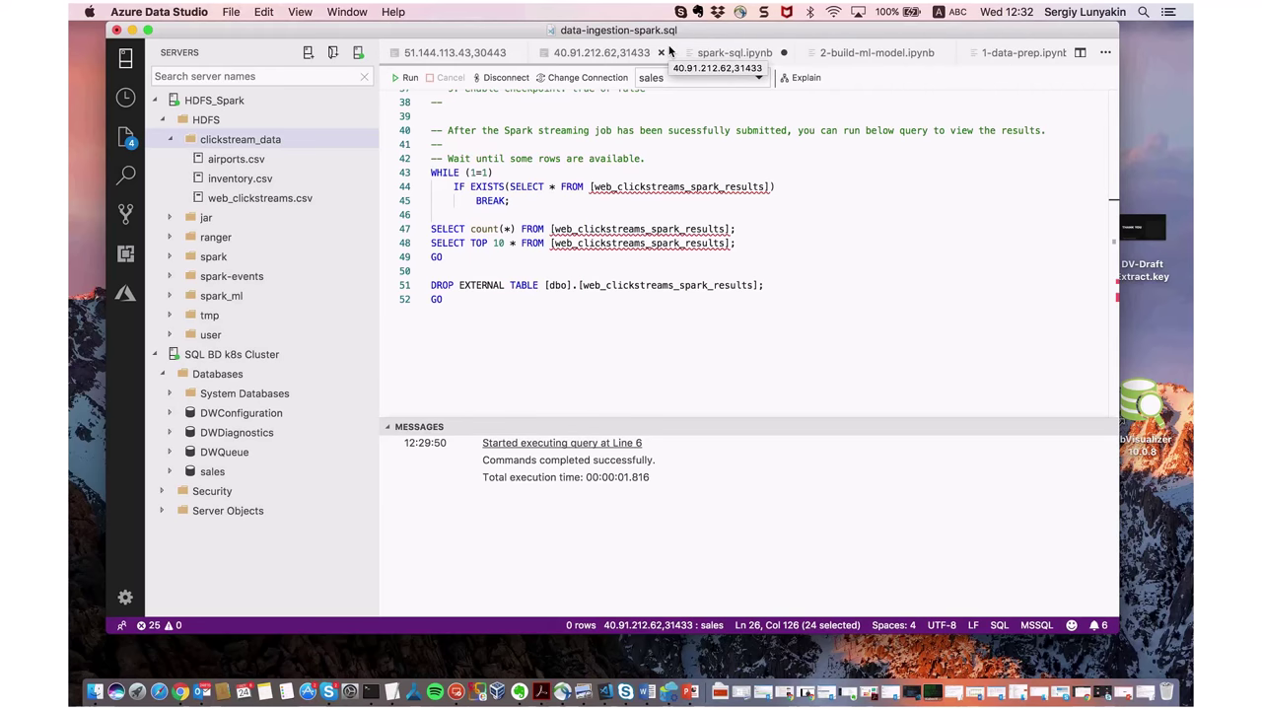
- Launch Create External Table on the master instance, choosing the sales database and SQL Server source
{"action": "left_click", "coordinate": [594, 55]}
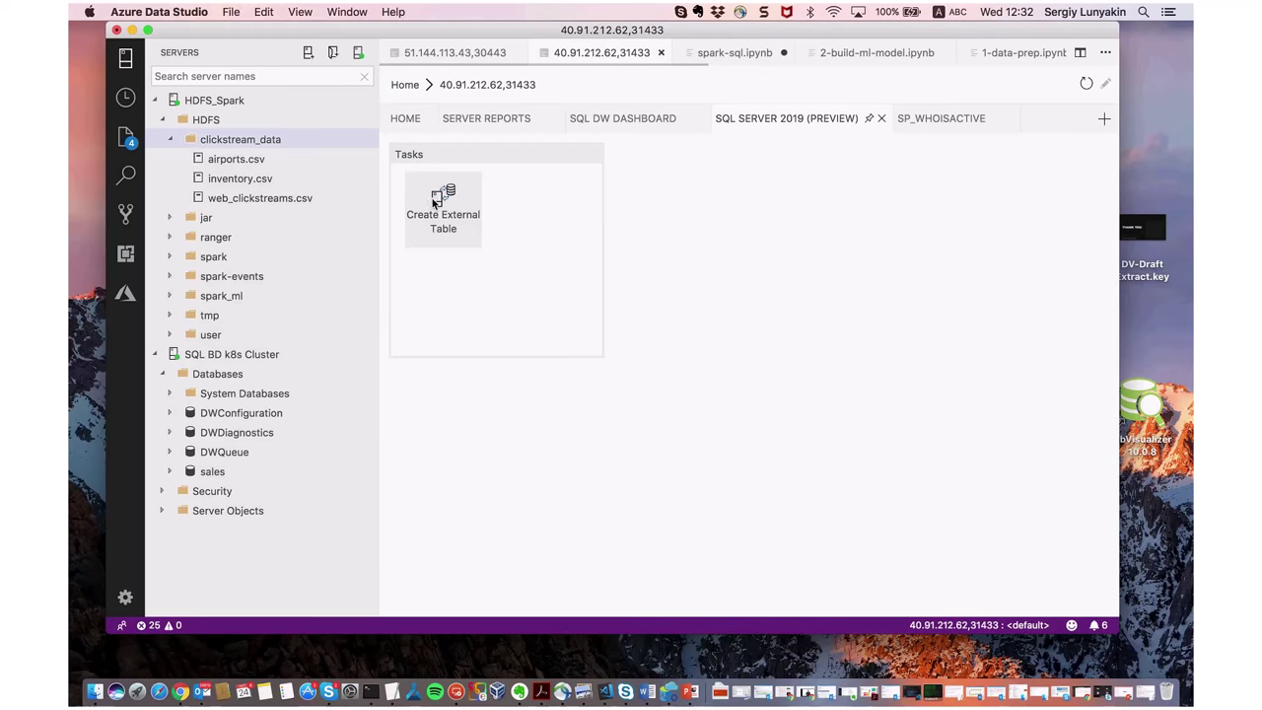
{"action": "left_click", "coordinate": [234, 357]}
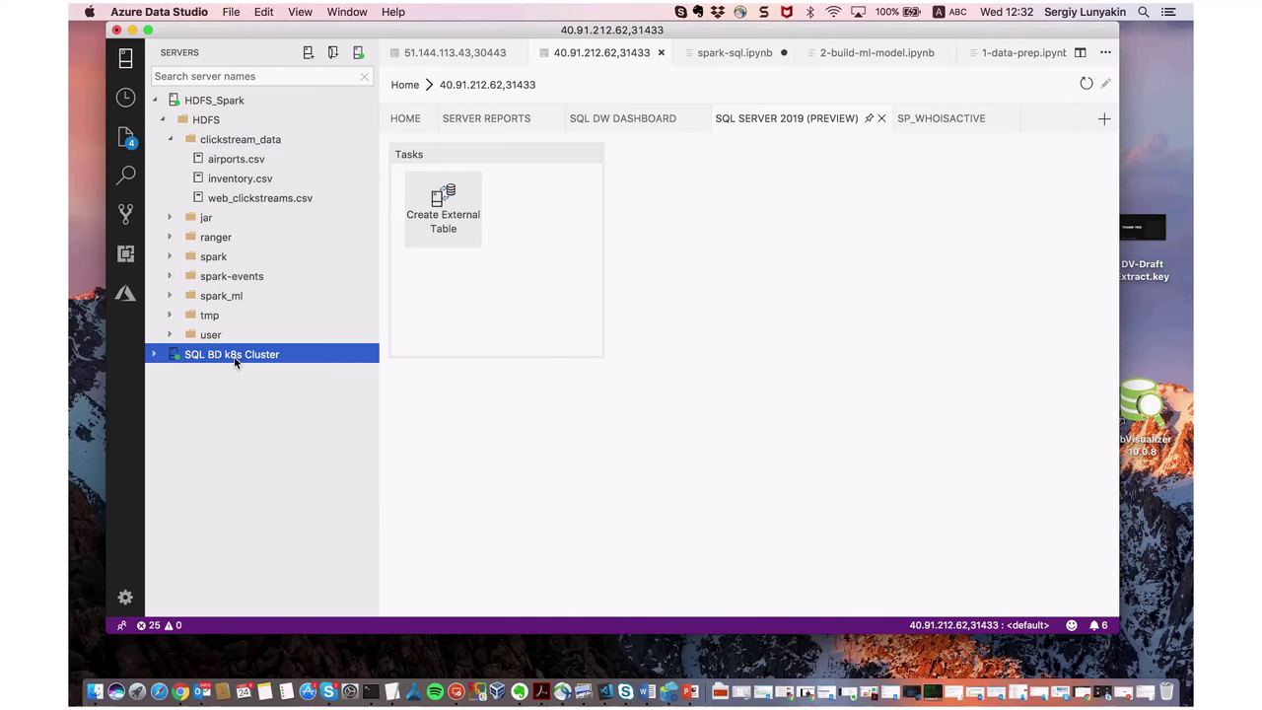
{"action": "left_click", "coordinate": [235, 359]}
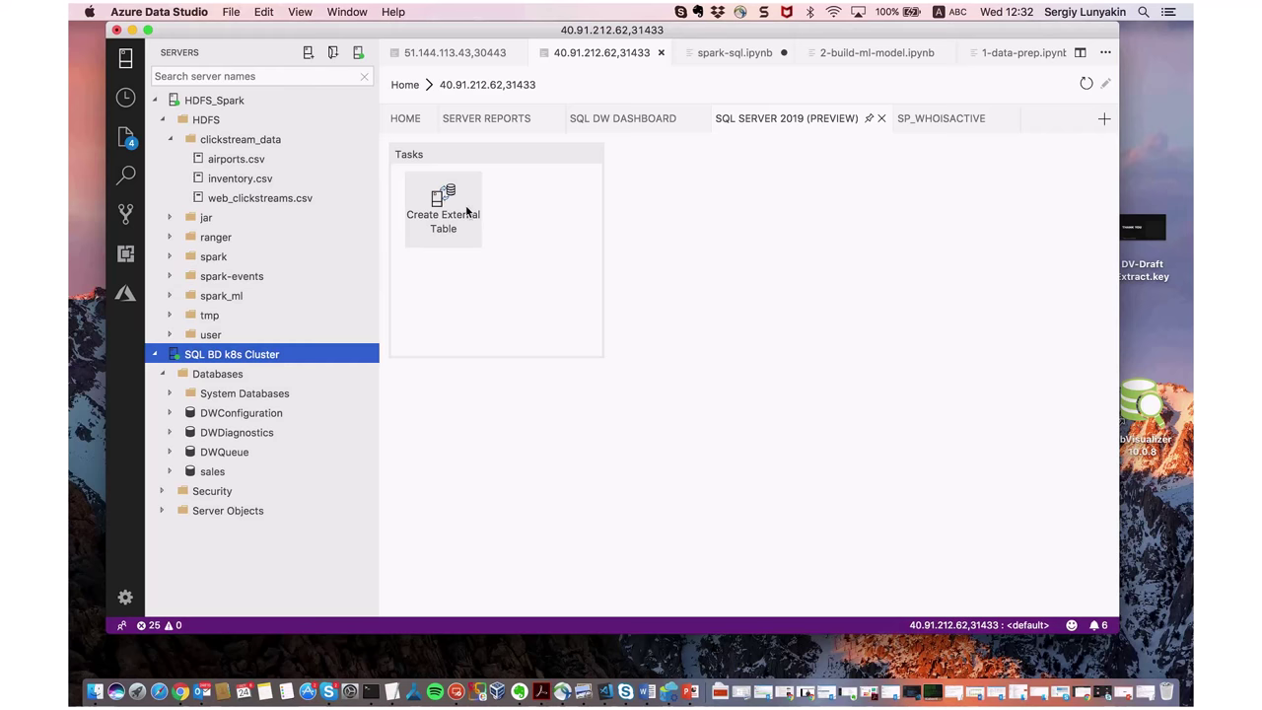
{"action": "left_click", "coordinate": [466, 210]}
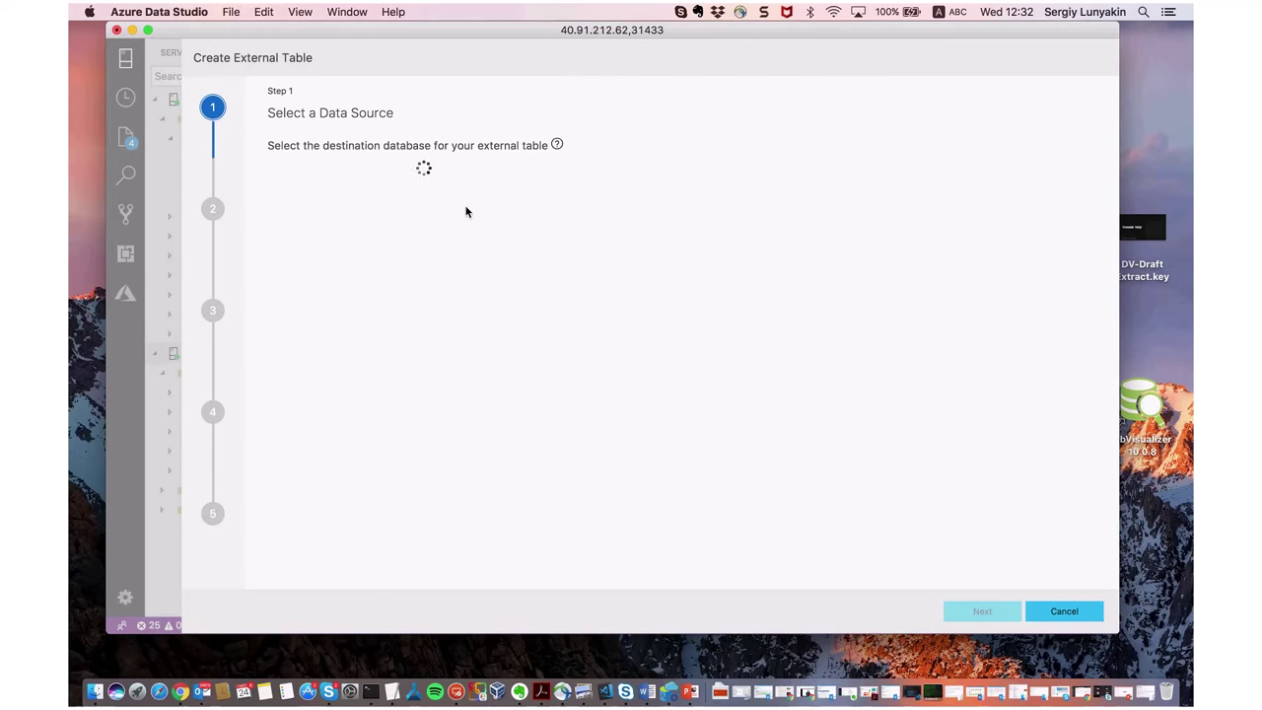
{"action": "left_click", "coordinate": [487, 257]}
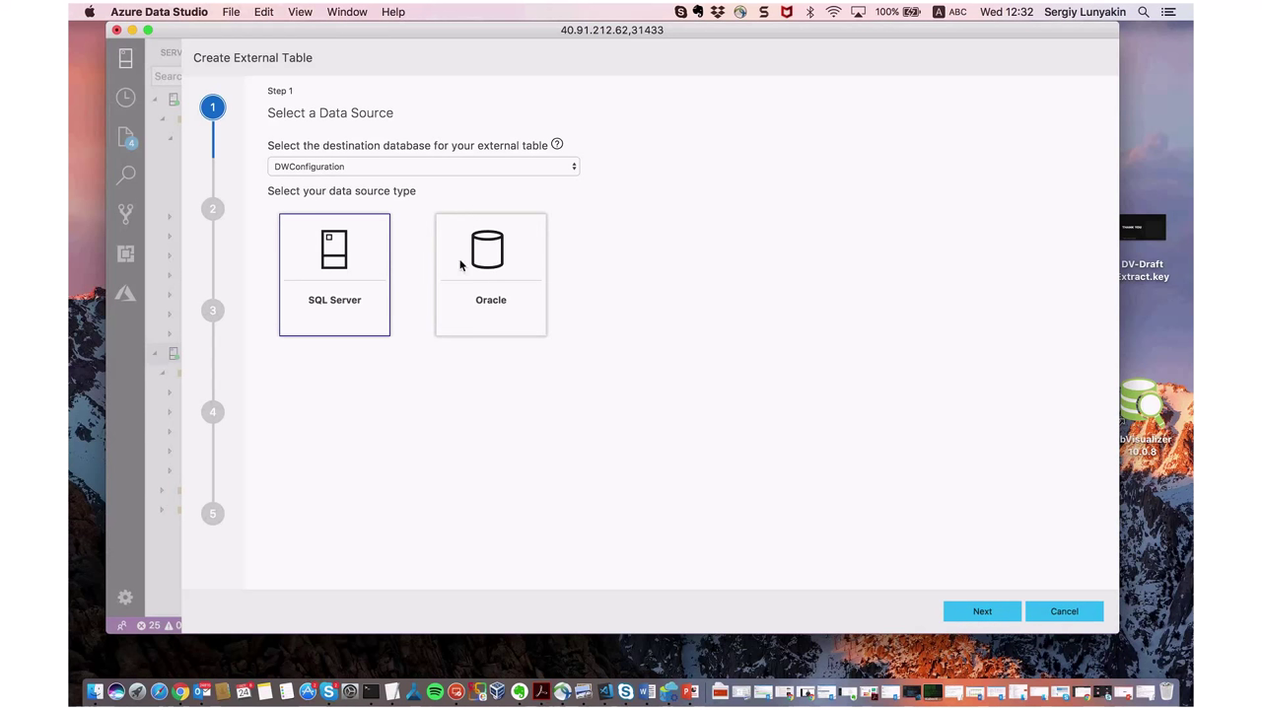
{"action": "left_click", "coordinate": [483, 171]}
{"action": "left_click", "coordinate": [432, 205]}
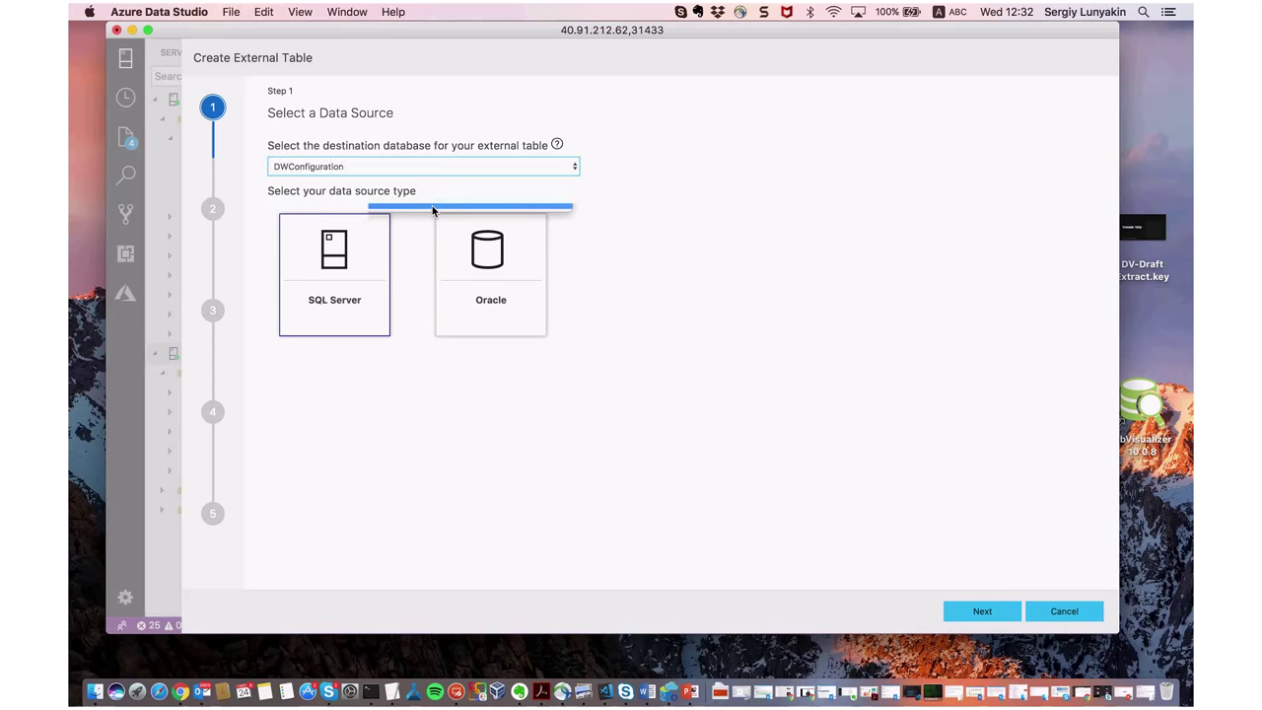
{"action": "left_click", "coordinate": [354, 280]}
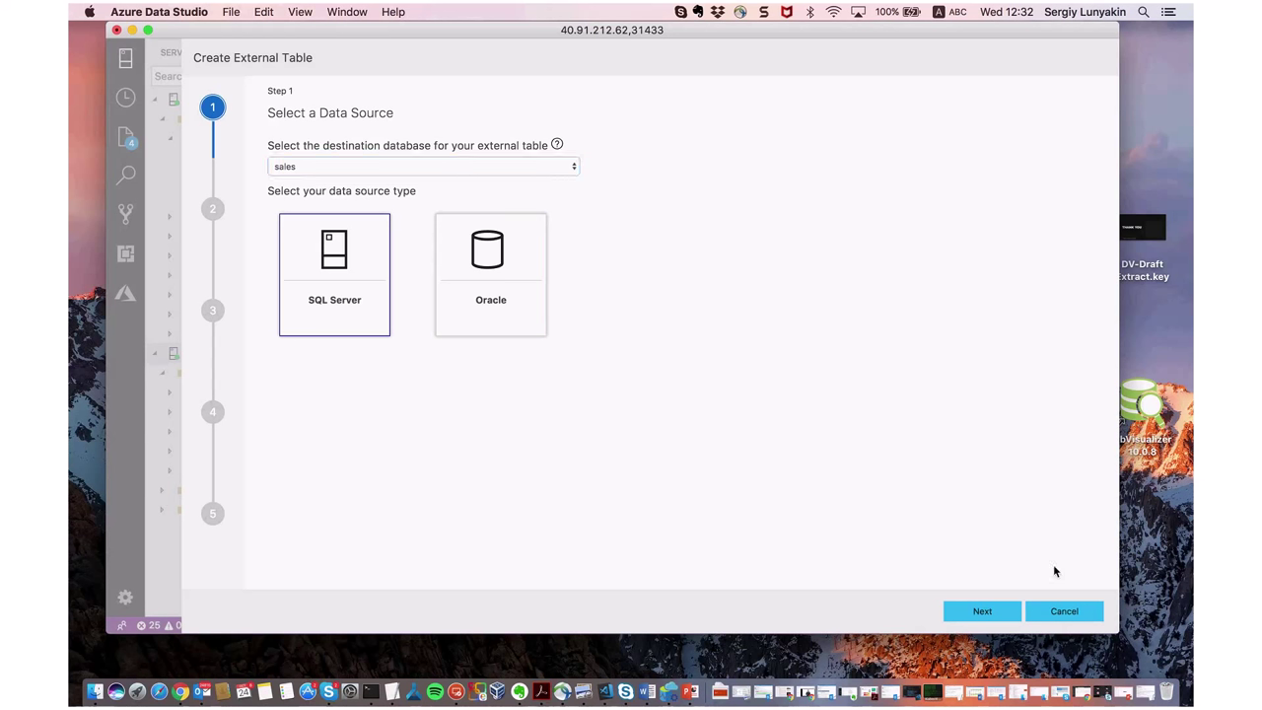
- Enter and confirm the master key password, then begin naming the external data source
{"action": "left_click", "coordinate": [999, 618]}
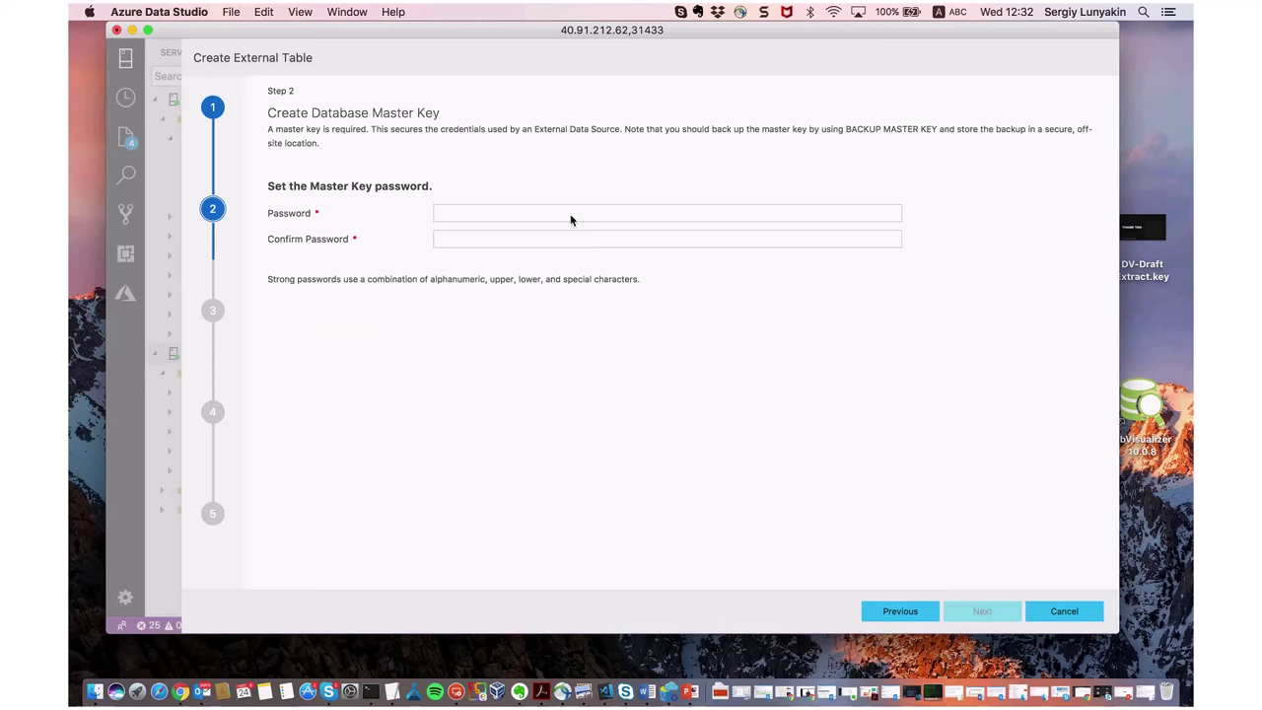
{"action": "left_click", "coordinate": [570, 216]}
{"action": "type", "text": "********"}
{"action": "key", "text": "Tab"}
{"action": "type", "text": "***"}
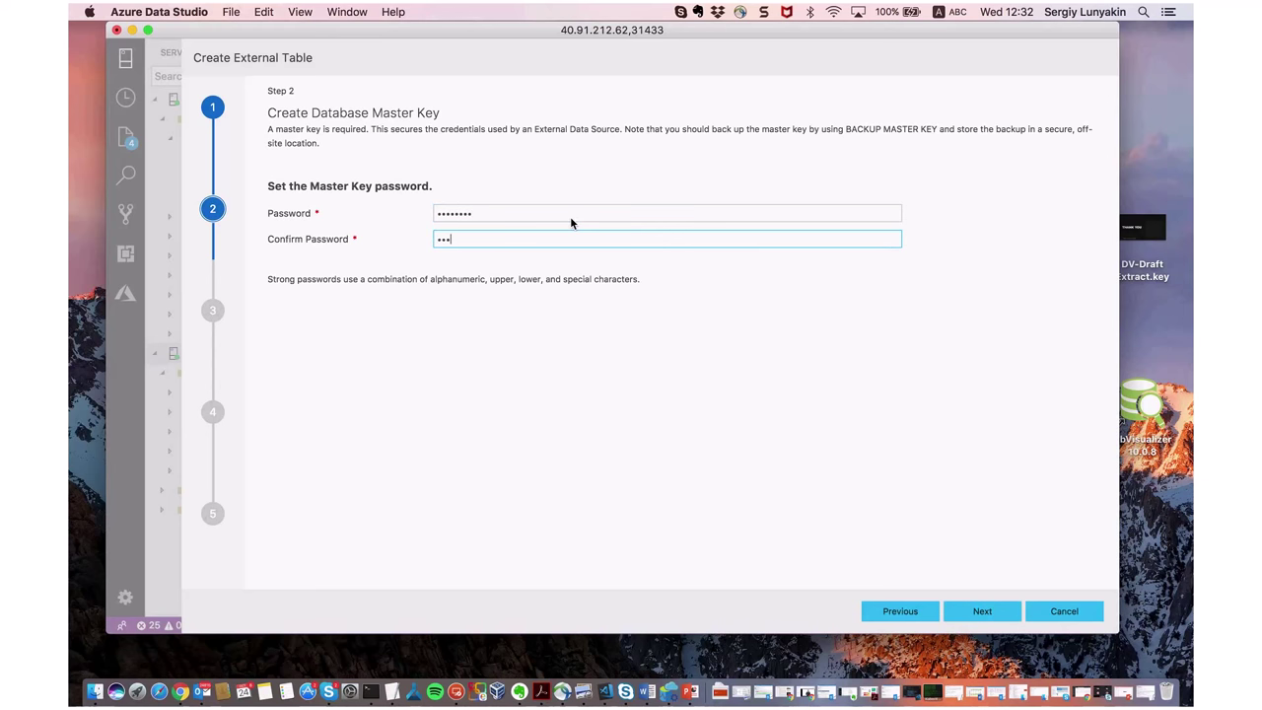
{"action": "type", "text": "*****"}
{"action": "left_click", "coordinate": [982, 611]}
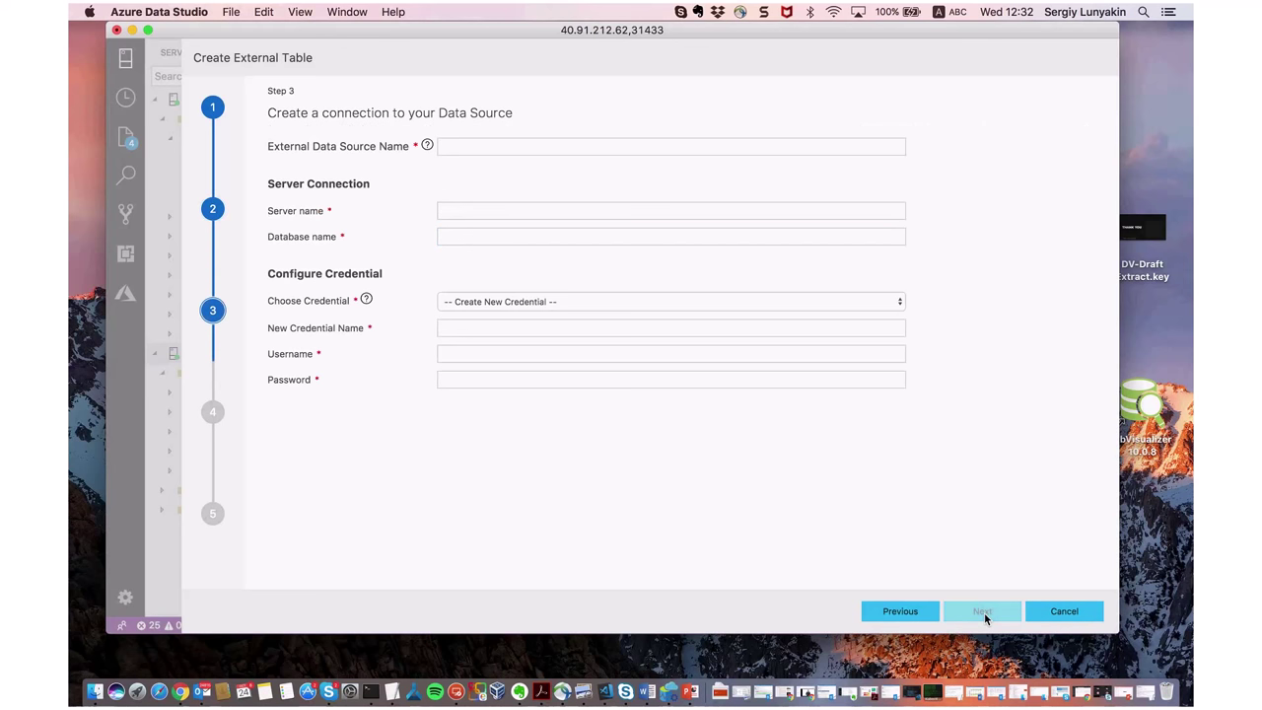
{"action": "left_click", "coordinate": [467, 149]}
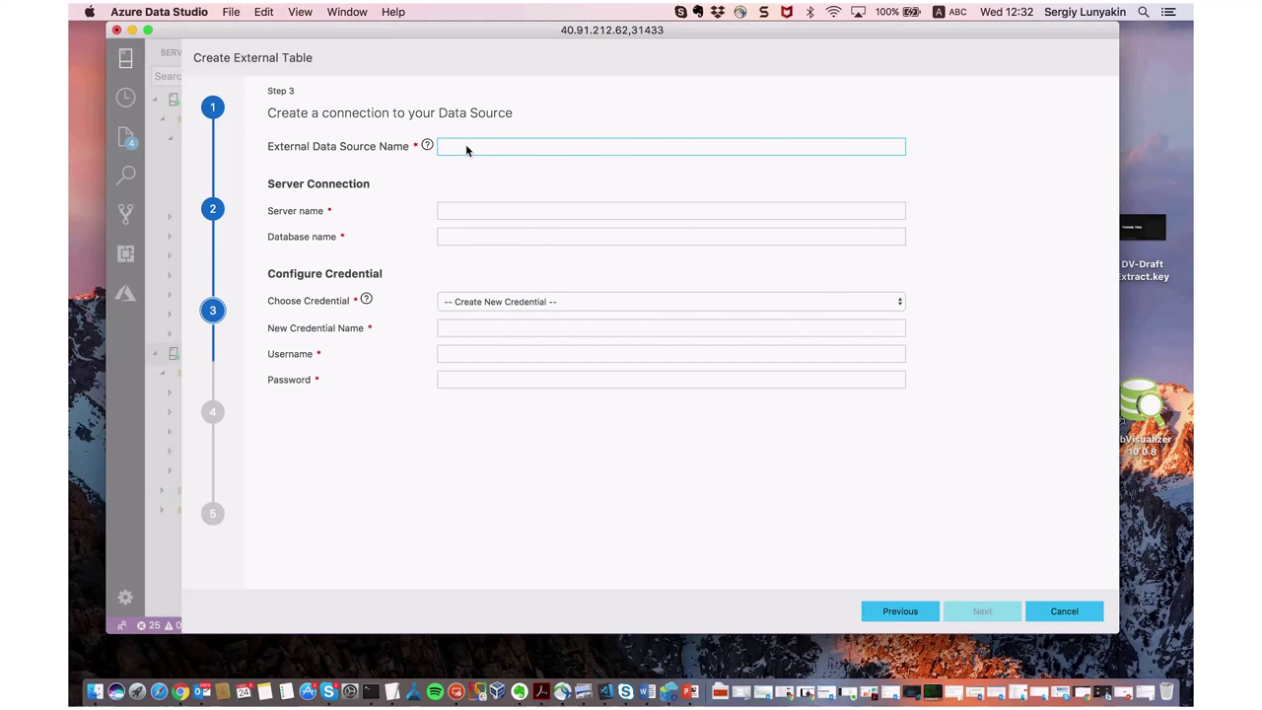
{"action": "type", "text": "ad"}
{"action": "left_click", "coordinate": [474, 217]}
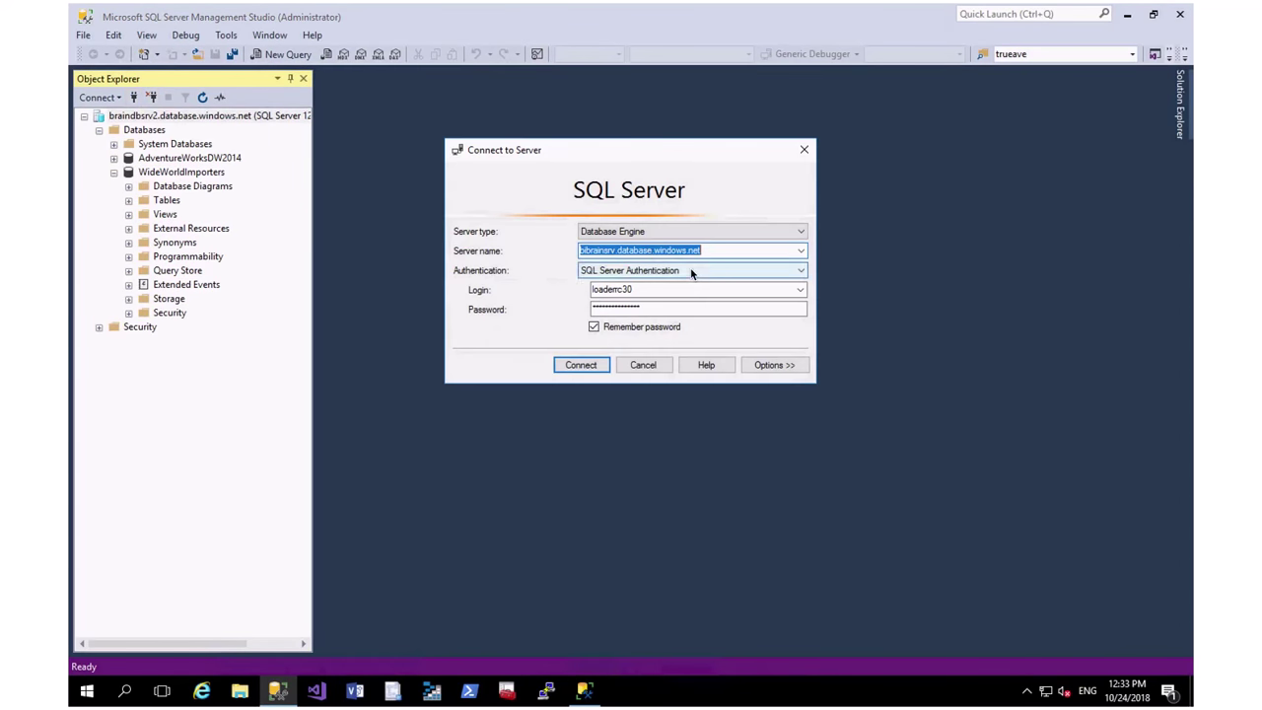
- Connect to braindbsrv2.database.windows.net and expand bdclusterdemo, copying its name
{"action": "left_click", "coordinate": [801, 251]}
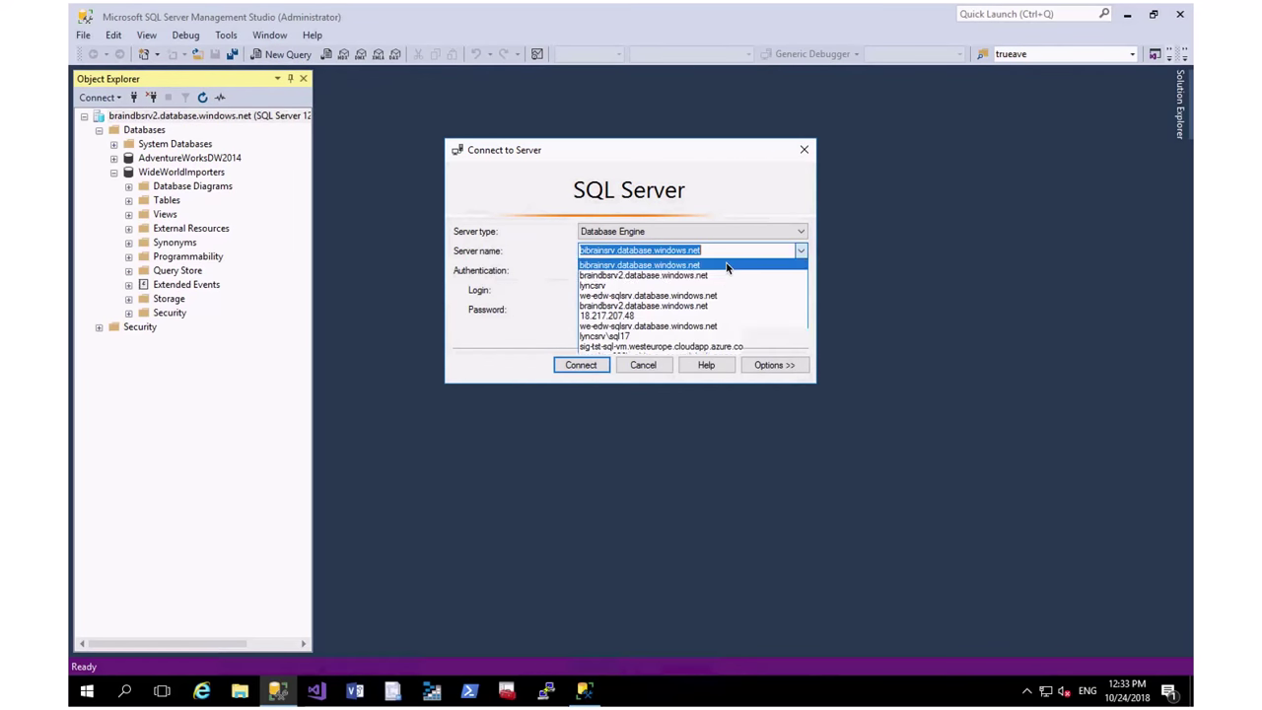
{"action": "left_click", "coordinate": [723, 276]}
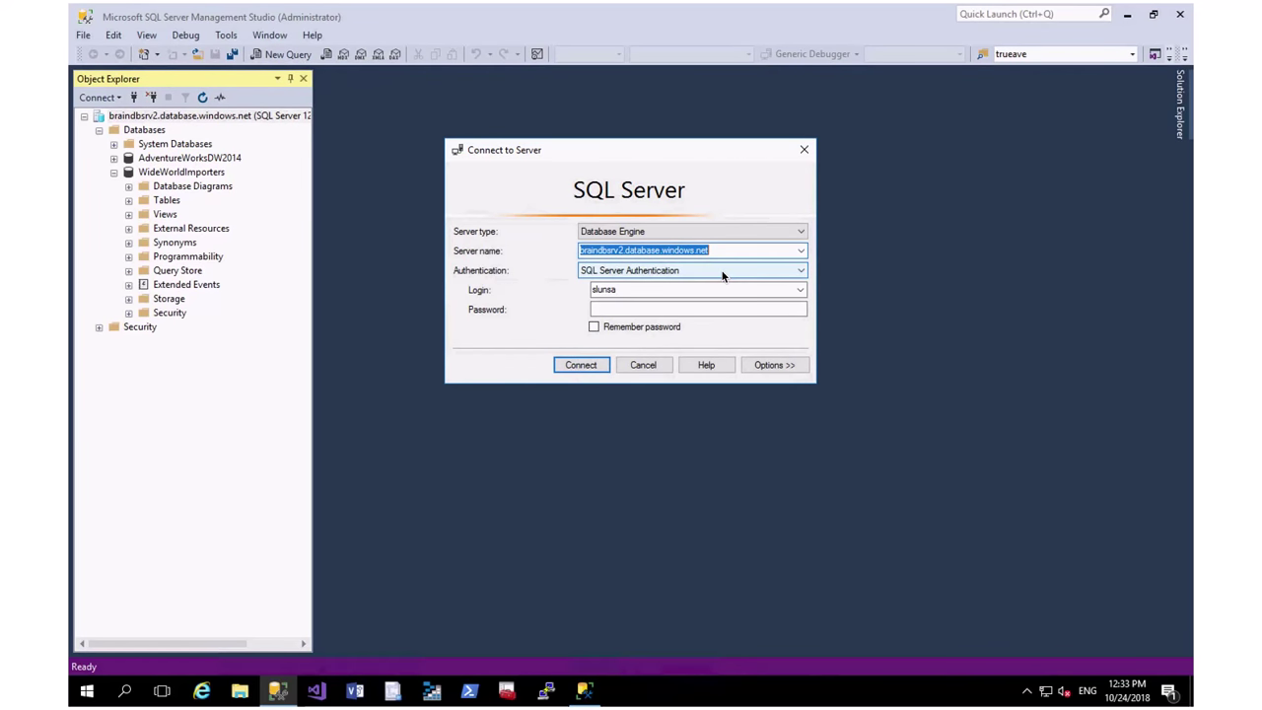
{"action": "key", "text": "ctrl+Right"}
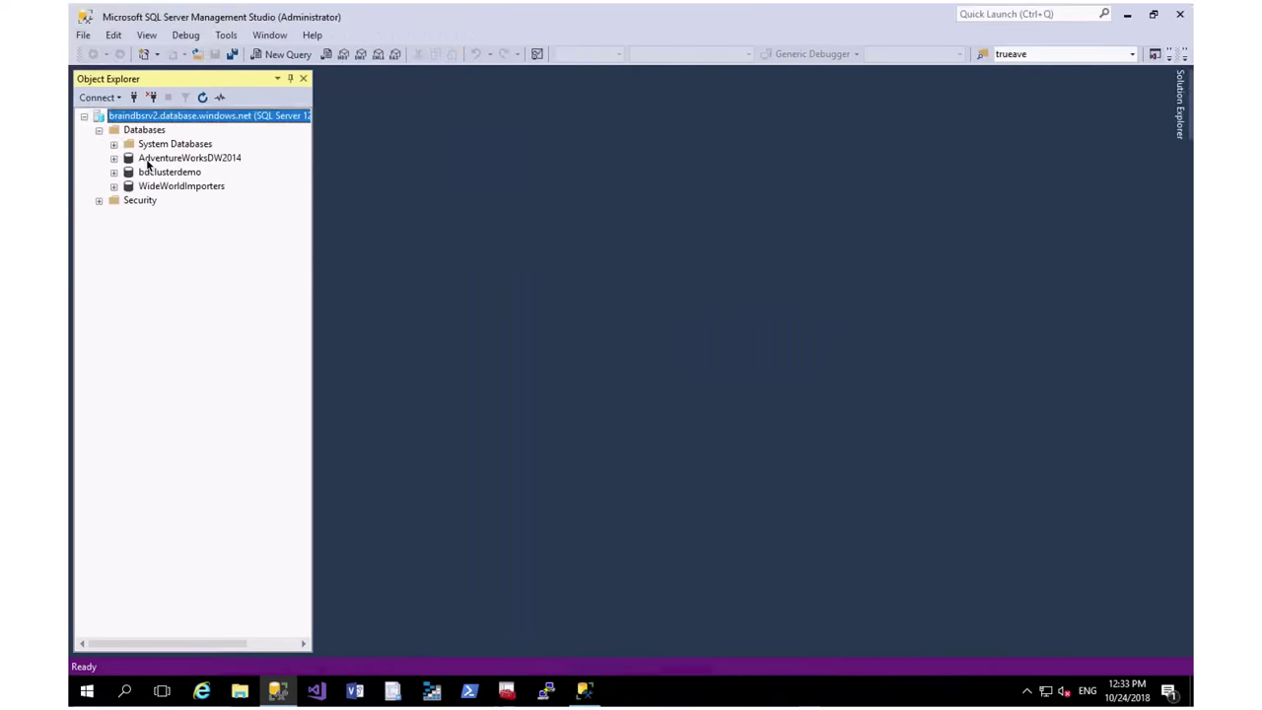
{"action": "left_click", "coordinate": [182, 173]}
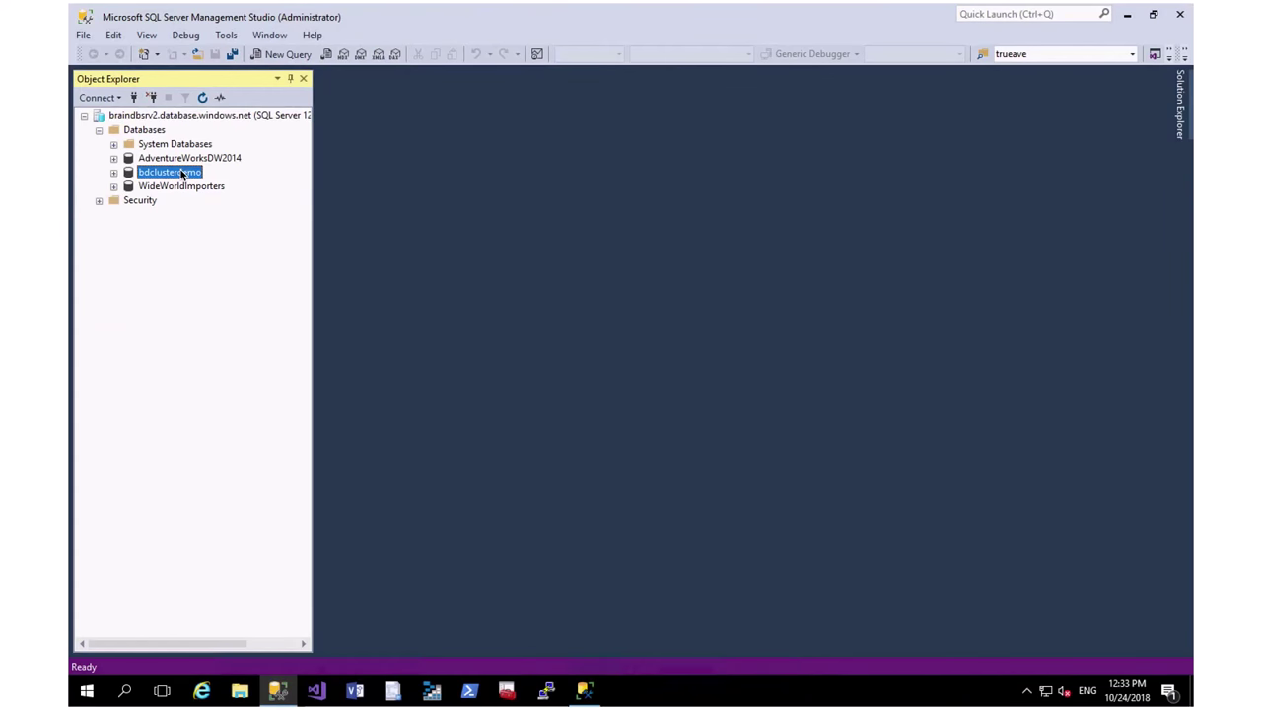
{"action": "double_click", "coordinate": [183, 174]}
{"action": "left_click", "coordinate": [185, 176]}
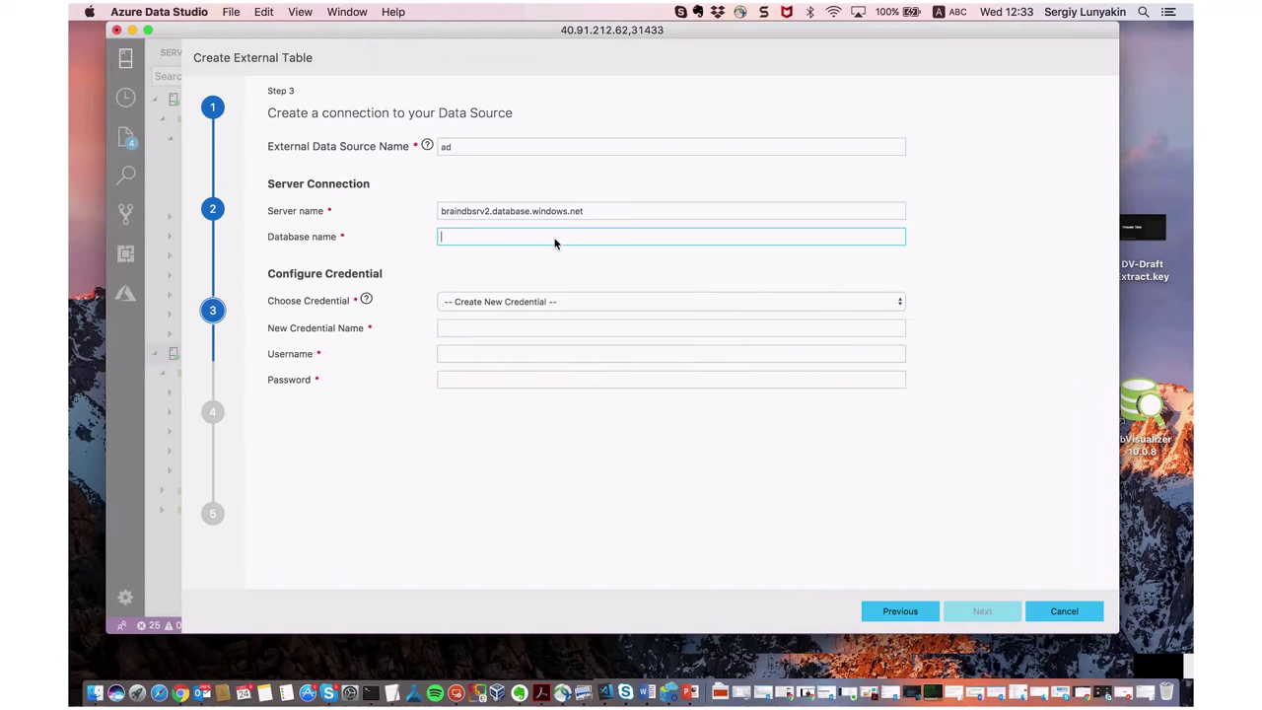
- Paste bdclusterdemo as the database name and fill in the new credential's name, username and password
{"action": "key", "text": "super+v"}
{"action": "left_click", "coordinate": [480, 334]}
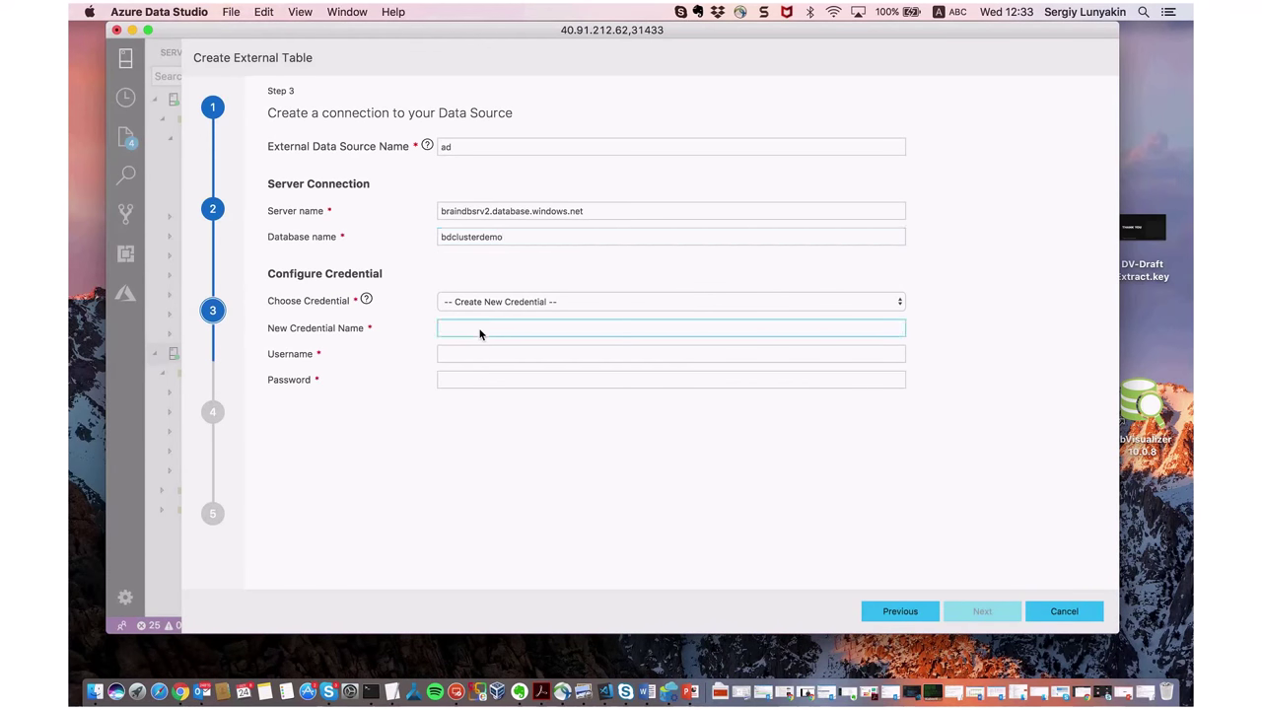
{"action": "type", "text": "sl"}
{"action": "key", "text": "Tab"}
{"action": "type", "text": "s"}
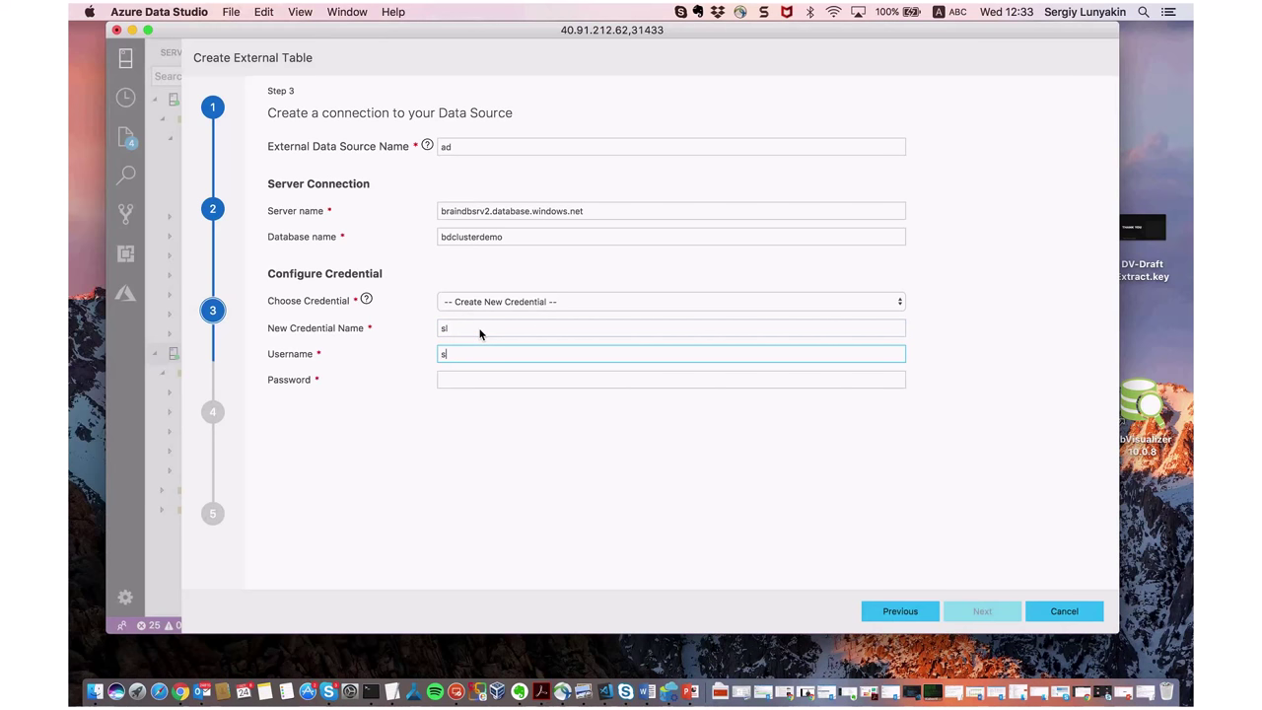
{"action": "type", "text": "lunsa"}
{"action": "key", "text": "Tab"}
{"action": "type", "text": "***"}
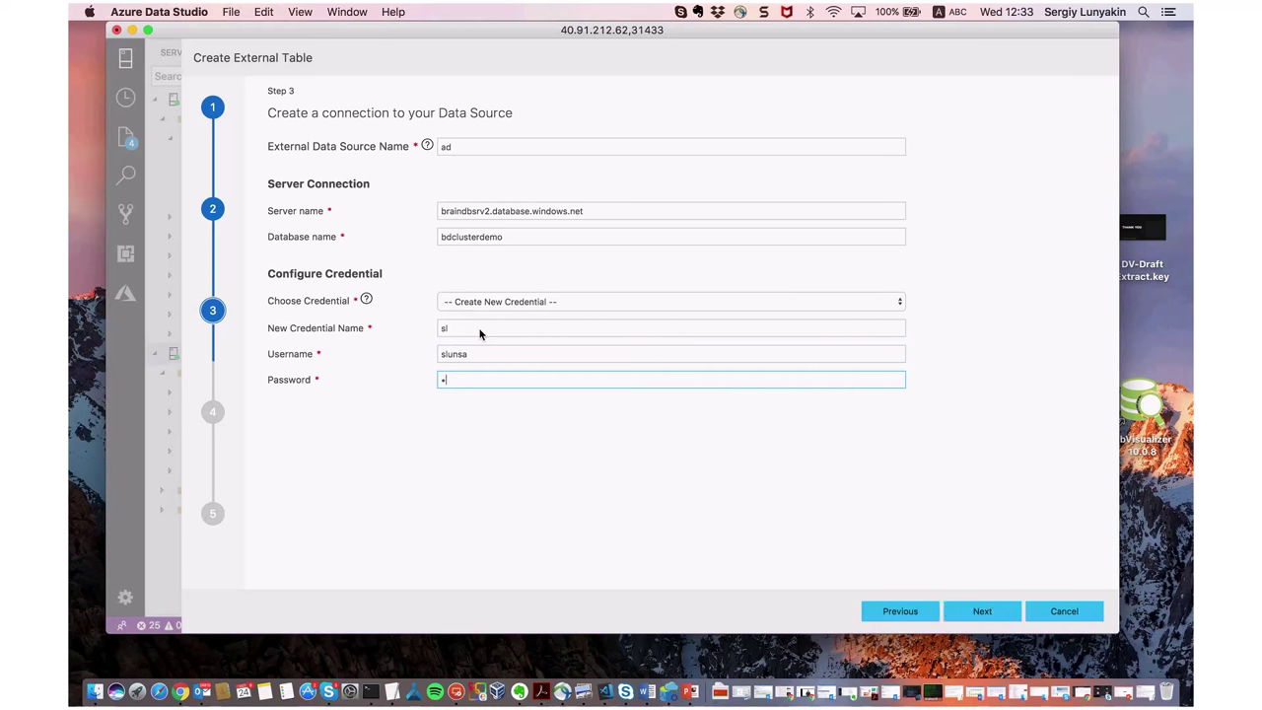
{"action": "type", "text": "*****"}
{"action": "left_click", "coordinate": [977, 611]}
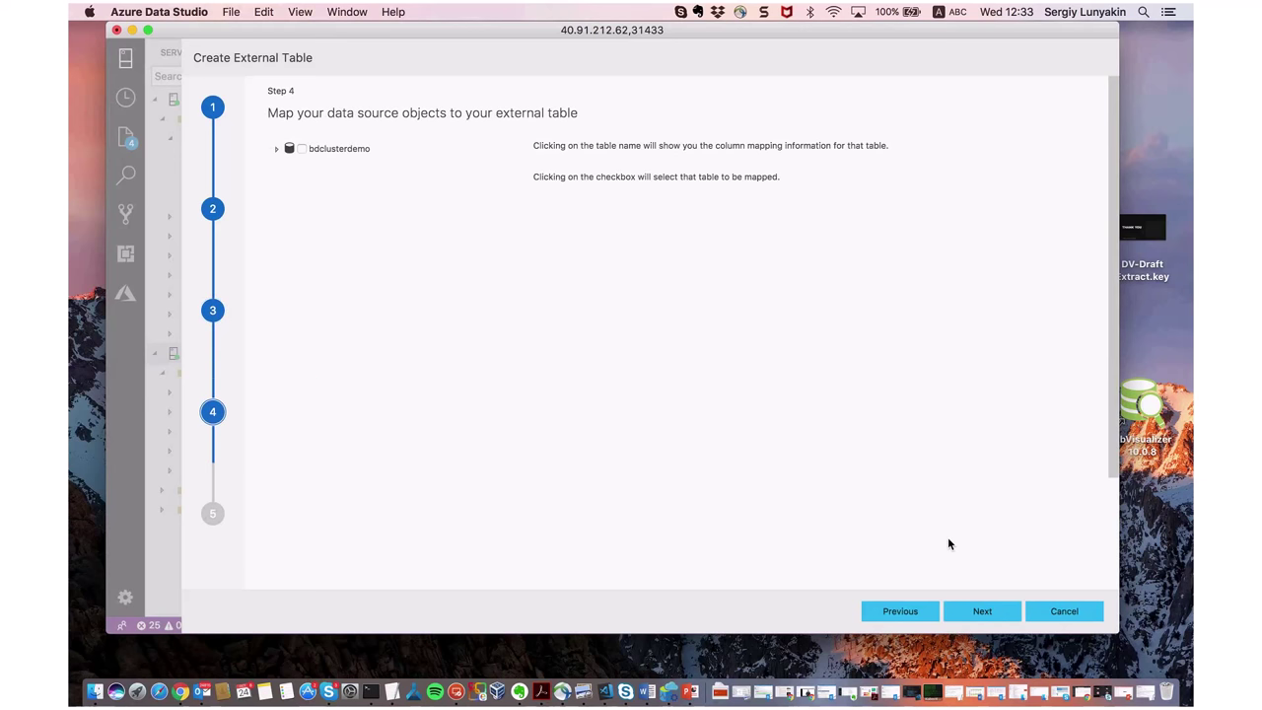
- Inspect bdclusterdemo tables at the mapping step, then step back to the data source type page
{"action": "left_click", "coordinate": [277, 150]}
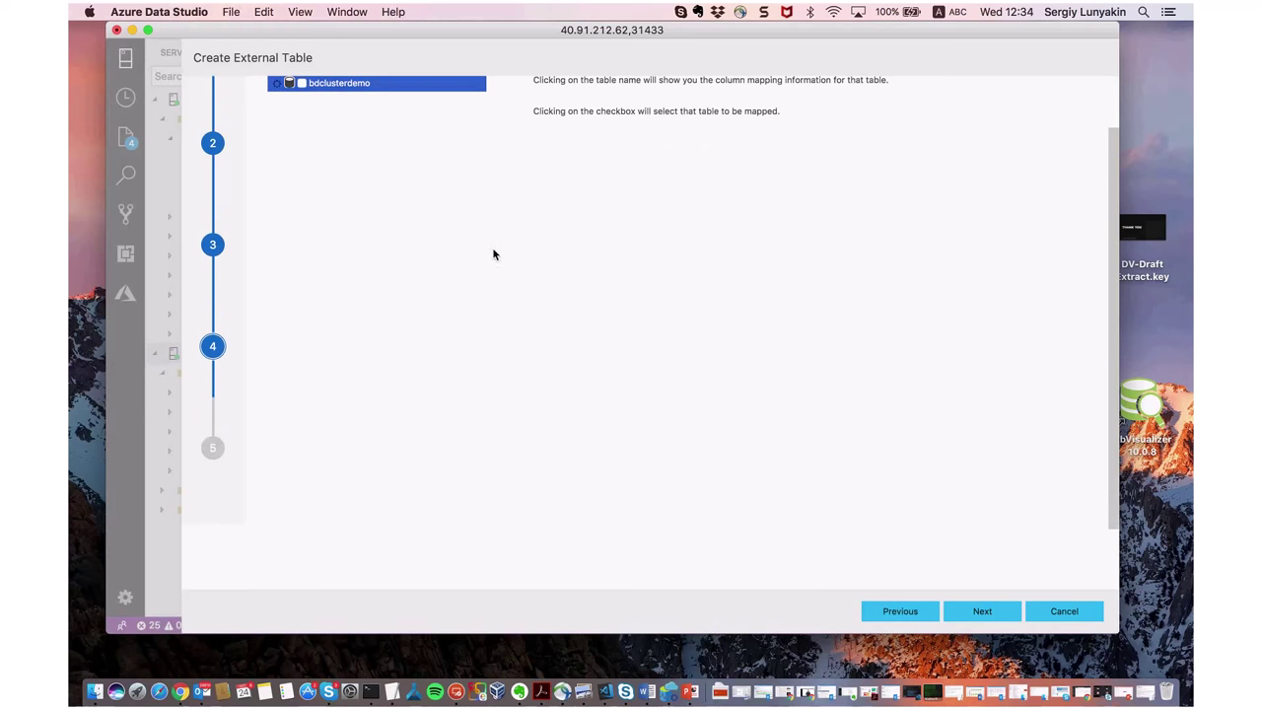
{"action": "scroll", "coordinate": [494, 254], "scroll_direction": "up", "scroll_amount": 2}
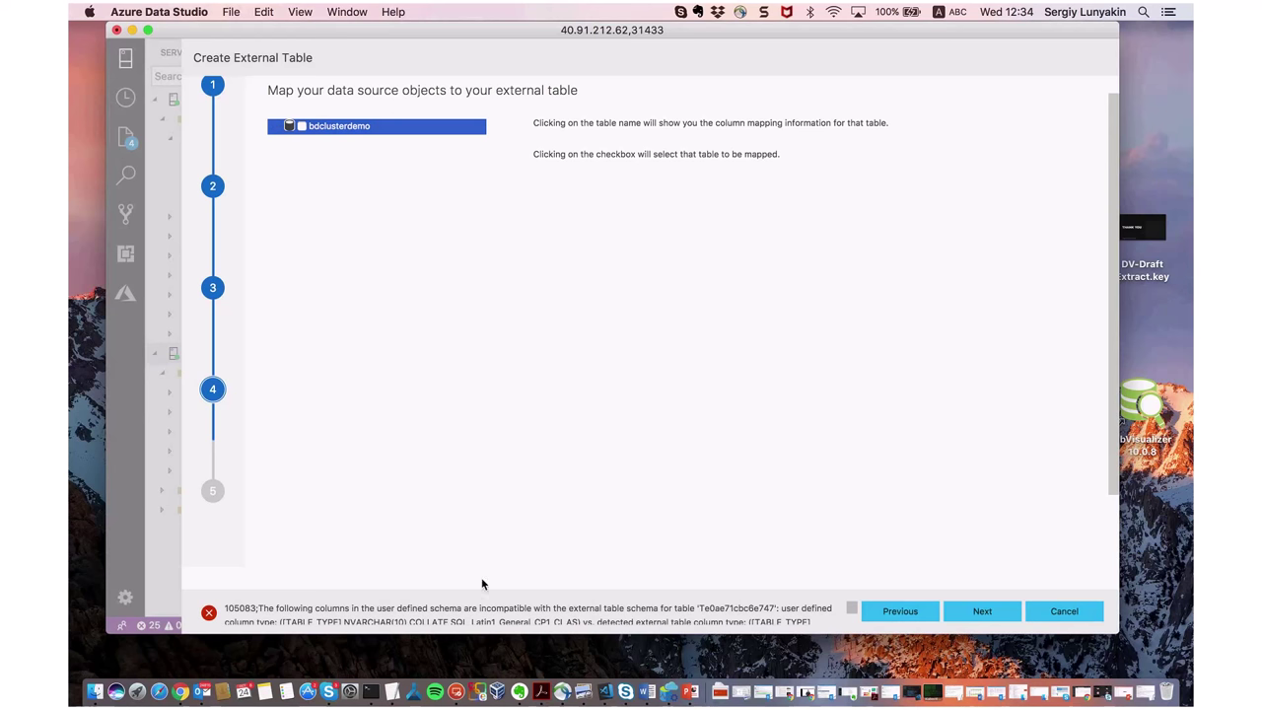
{"action": "left_click", "coordinate": [482, 618]}
{"action": "scroll", "coordinate": [483, 619], "scroll_direction": "down", "scroll_amount": 3}
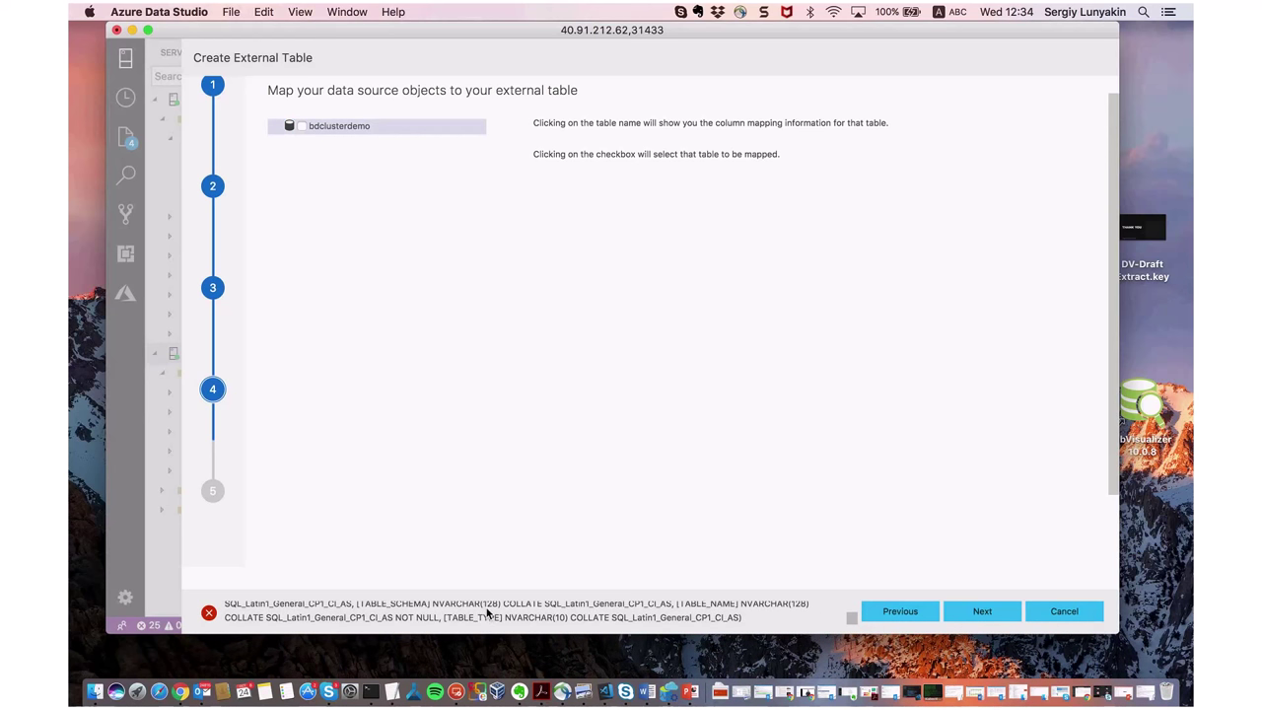
{"action": "scroll", "coordinate": [491, 614], "scroll_direction": "up", "scroll_amount": 5}
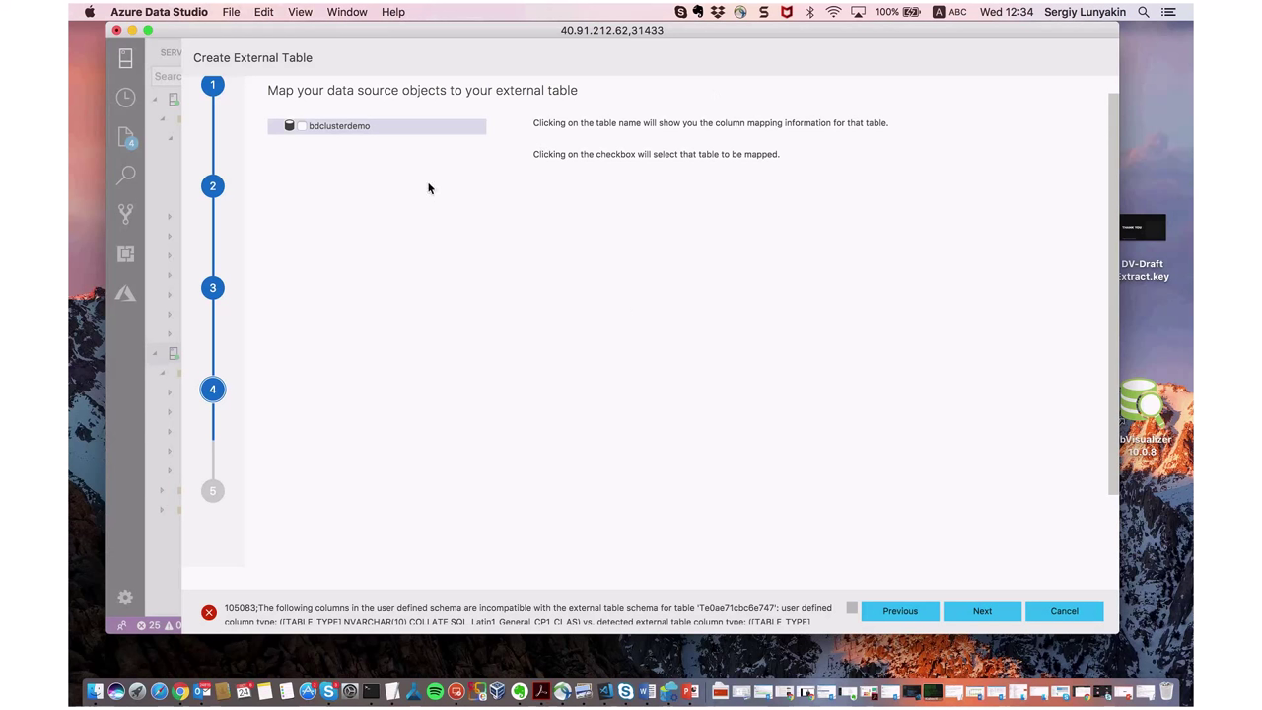
{"action": "left_click", "coordinate": [909, 612]}
{"action": "left_click", "coordinate": [909, 612]}
{"action": "left_click", "coordinate": [909, 613]}
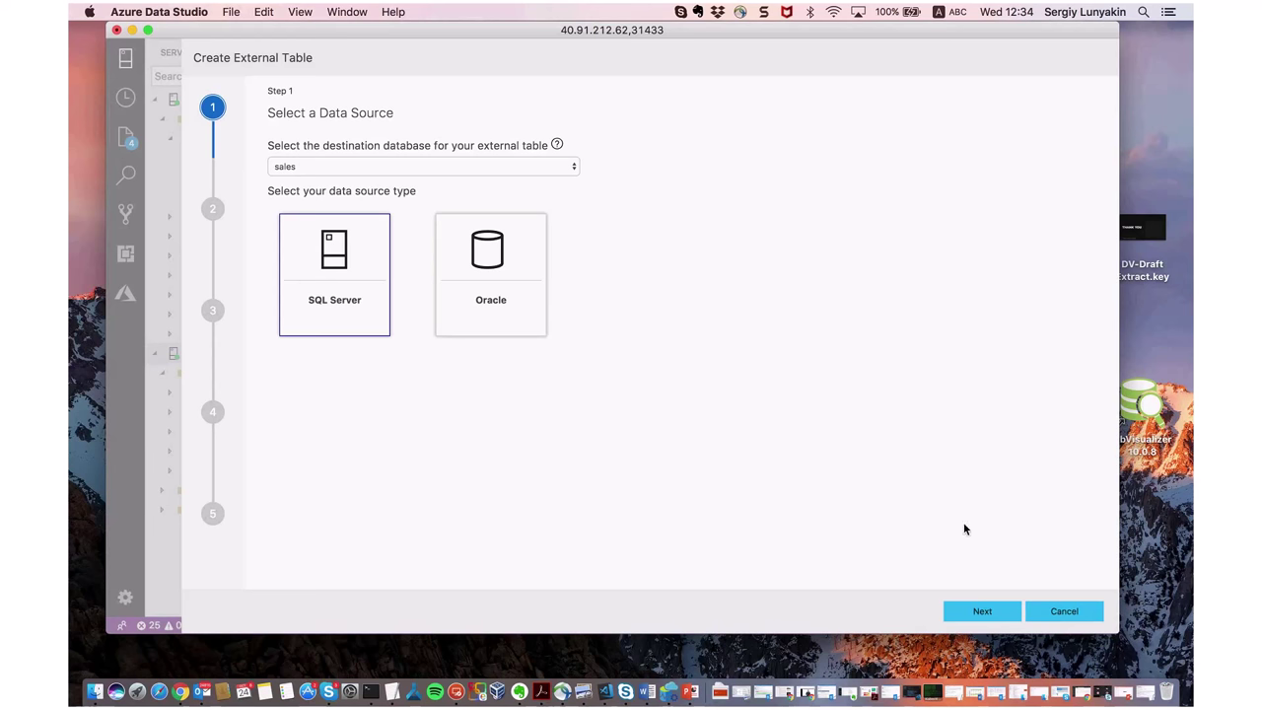
- Cancel the wizard and browse the sales database's Tables and External Resources folders
{"action": "left_click", "coordinate": [1080, 612]}
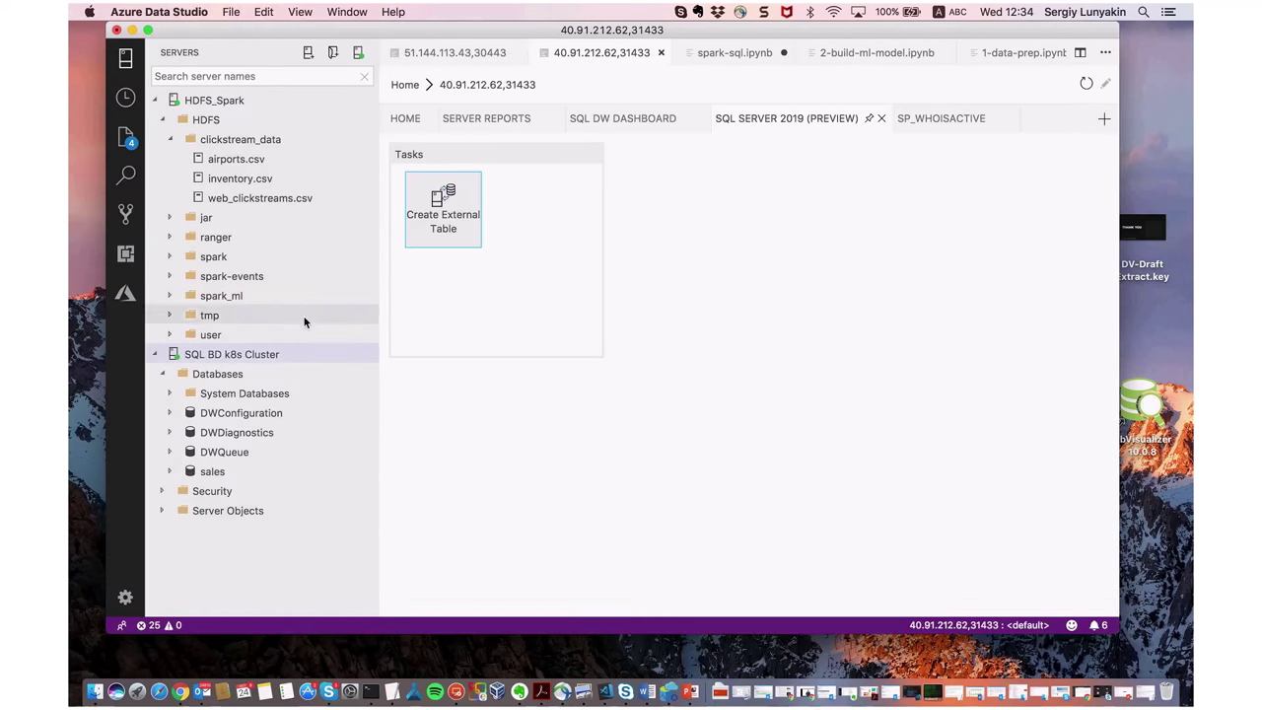
{"action": "left_click", "coordinate": [170, 472]}
{"action": "left_click", "coordinate": [179, 491]}
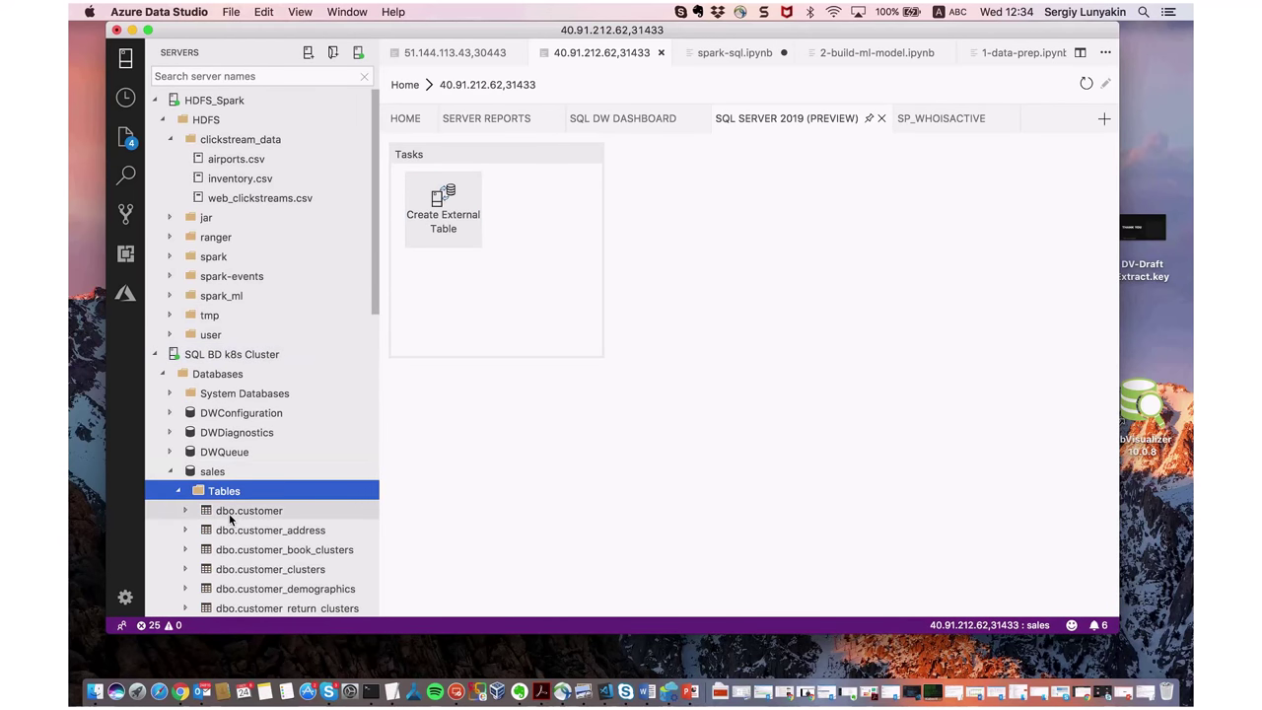
{"action": "scroll", "coordinate": [231, 520], "scroll_direction": "down", "scroll_amount": 10}
{"action": "scroll", "coordinate": [266, 454], "scroll_direction": "up", "scroll_amount": 1}
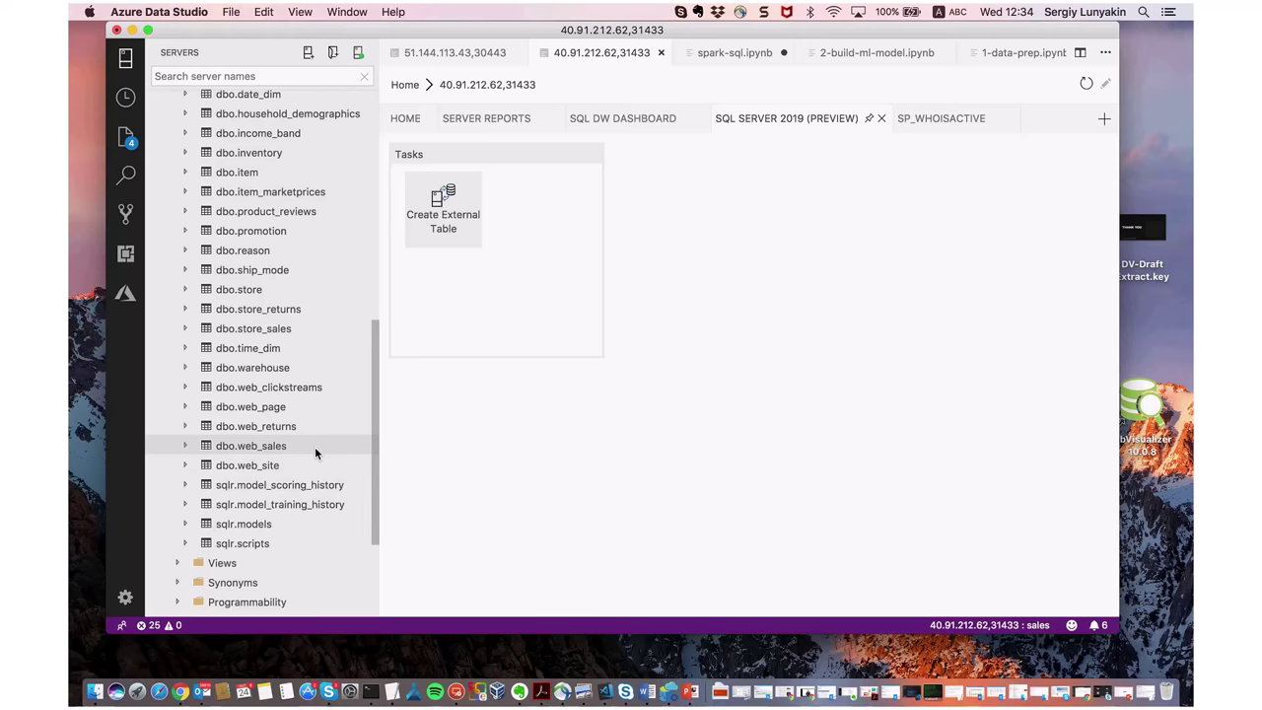
{"action": "scroll", "coordinate": [315, 446], "scroll_direction": "up", "scroll_amount": 10}
{"action": "left_click", "coordinate": [193, 161]}
{"action": "scroll", "coordinate": [192, 161], "scroll_direction": "up", "scroll_amount": 5}
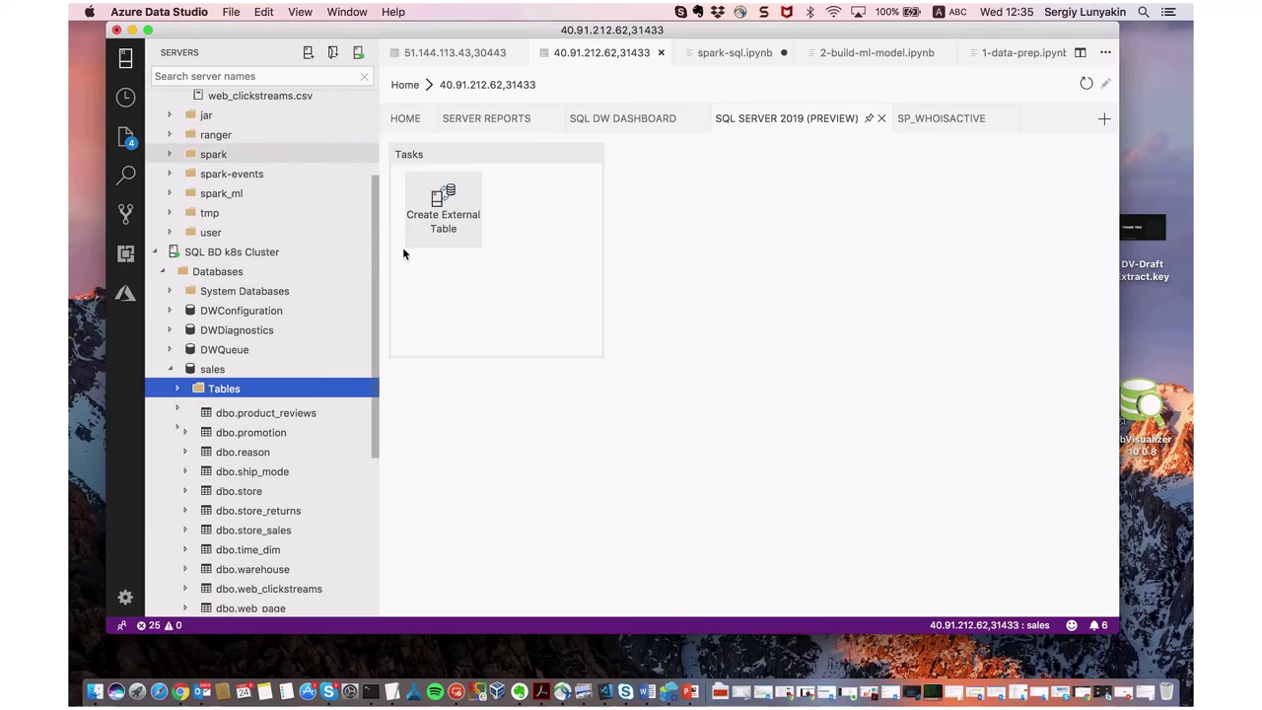
{"action": "key", "text": "Left"}
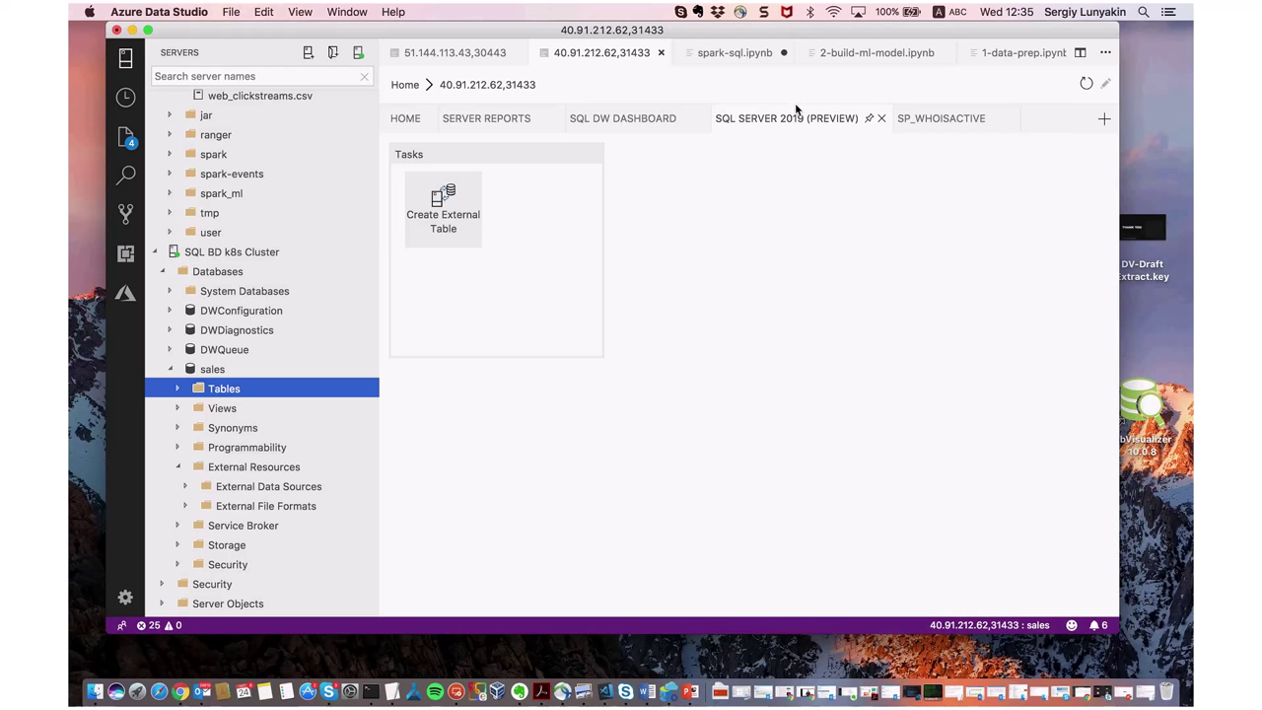
{"action": "left_click", "coordinate": [736, 57]}
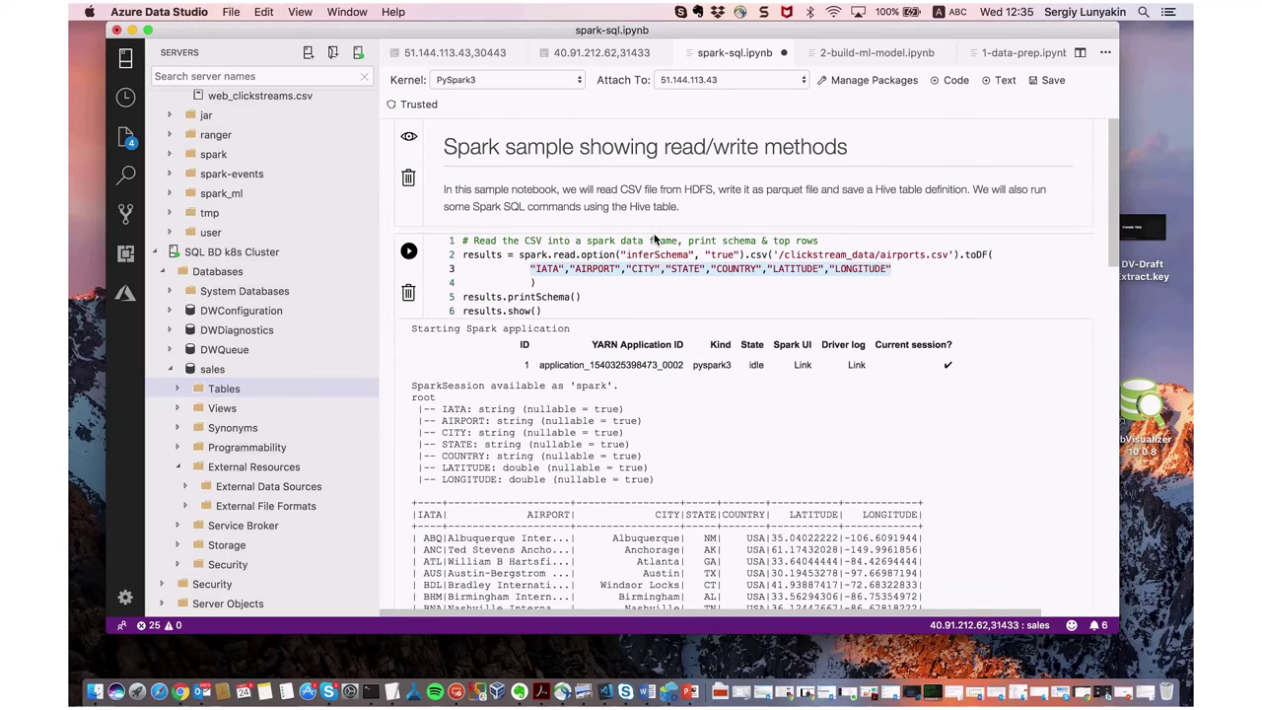
- Start a new notebook from the cluster dashboard, cancel its save, and return to spark-sql.ipynb
{"action": "left_click", "coordinate": [444, 52]}
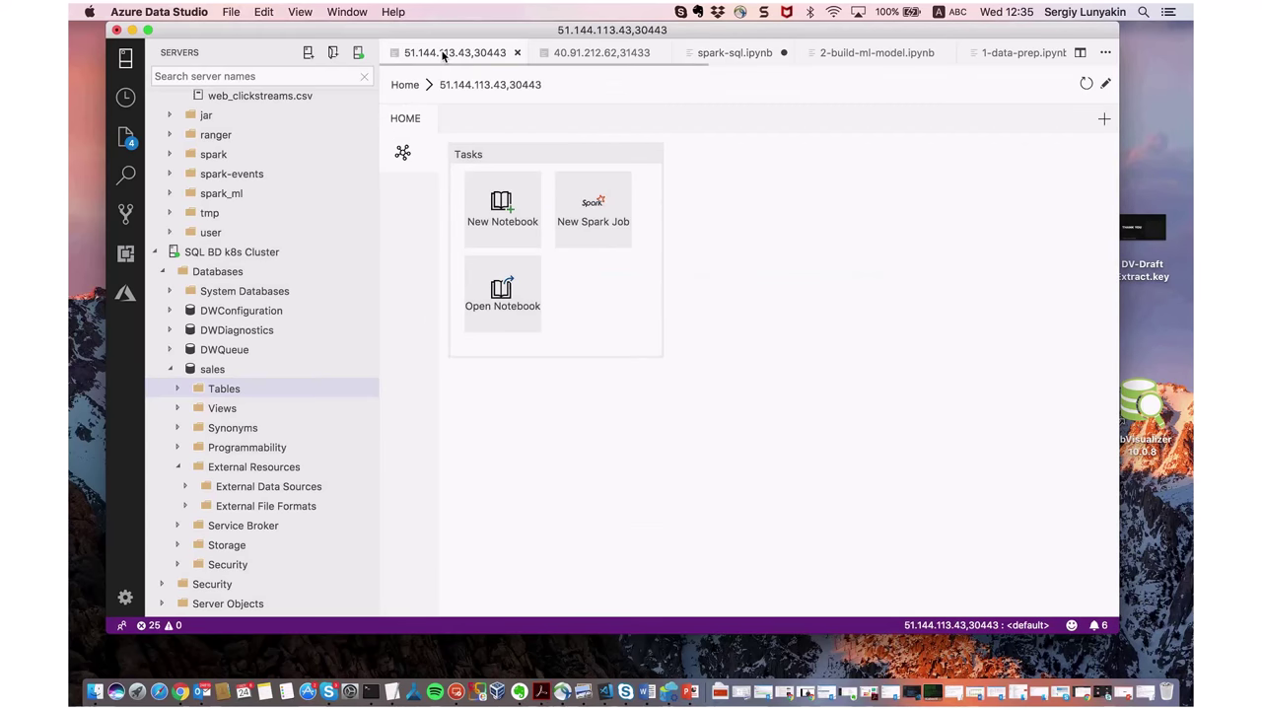
{"action": "left_click", "coordinate": [508, 204]}
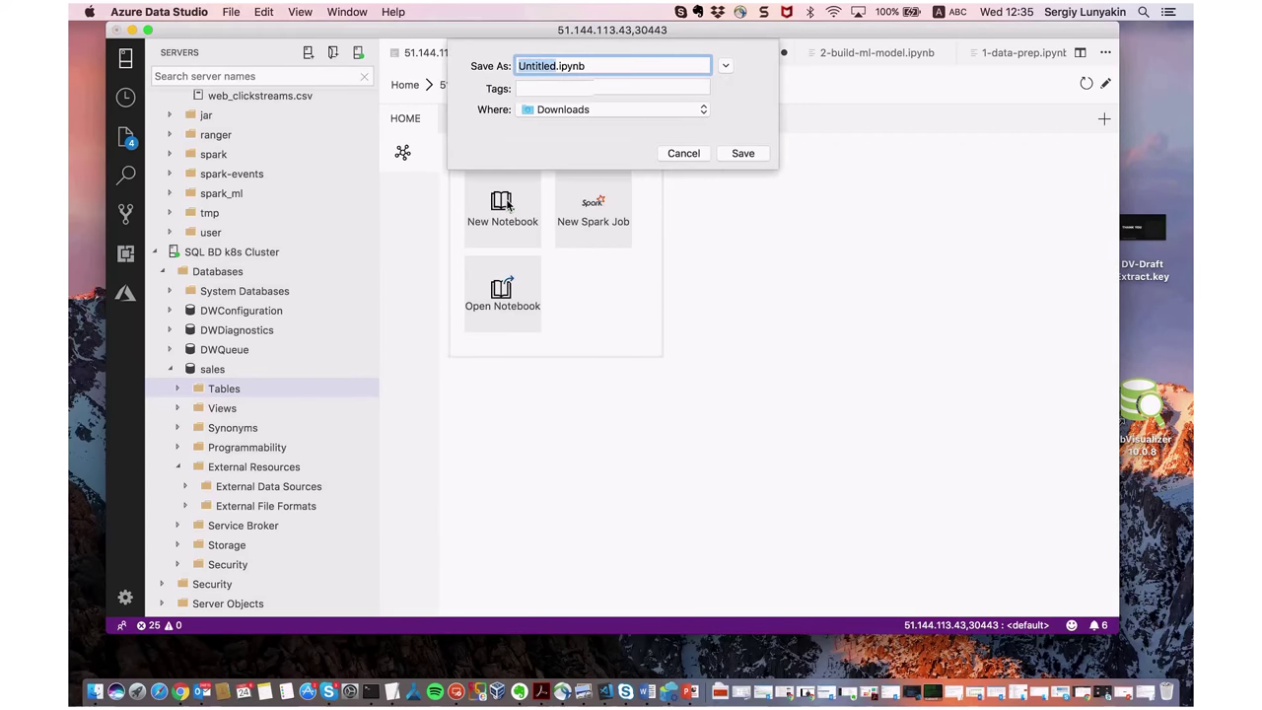
{"action": "left_click", "coordinate": [686, 154]}
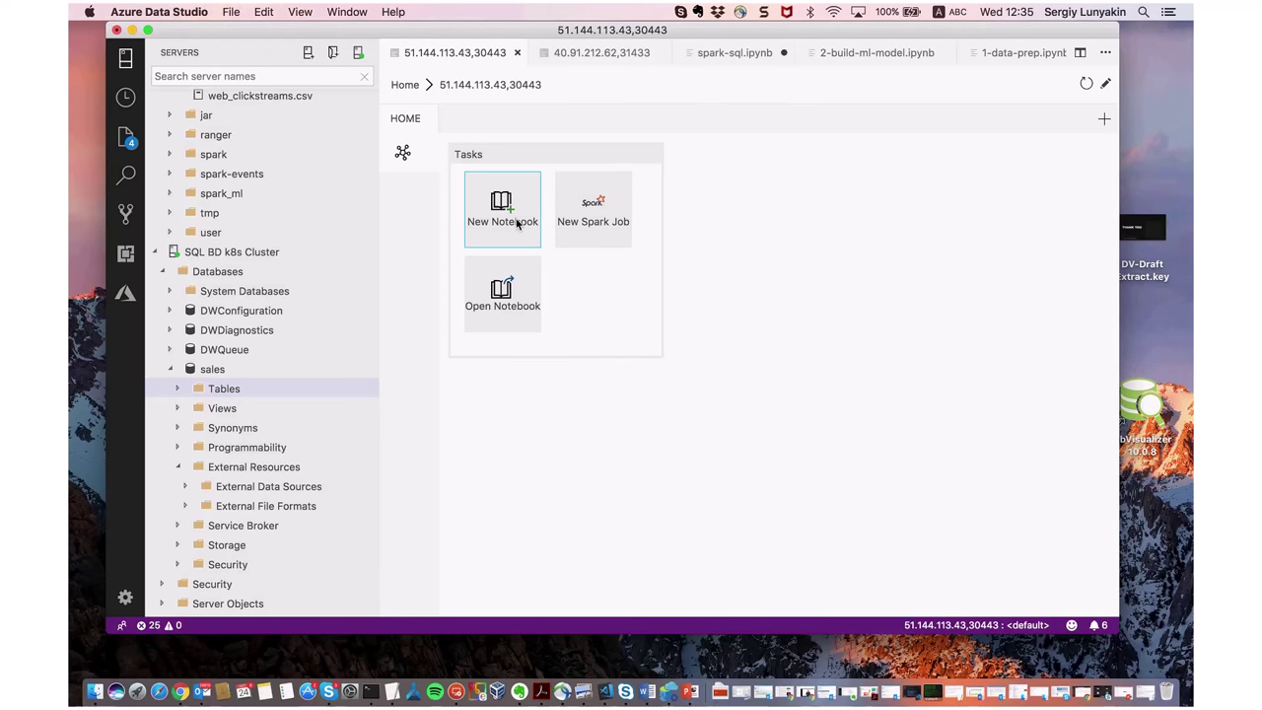
{"action": "left_click", "coordinate": [725, 52]}
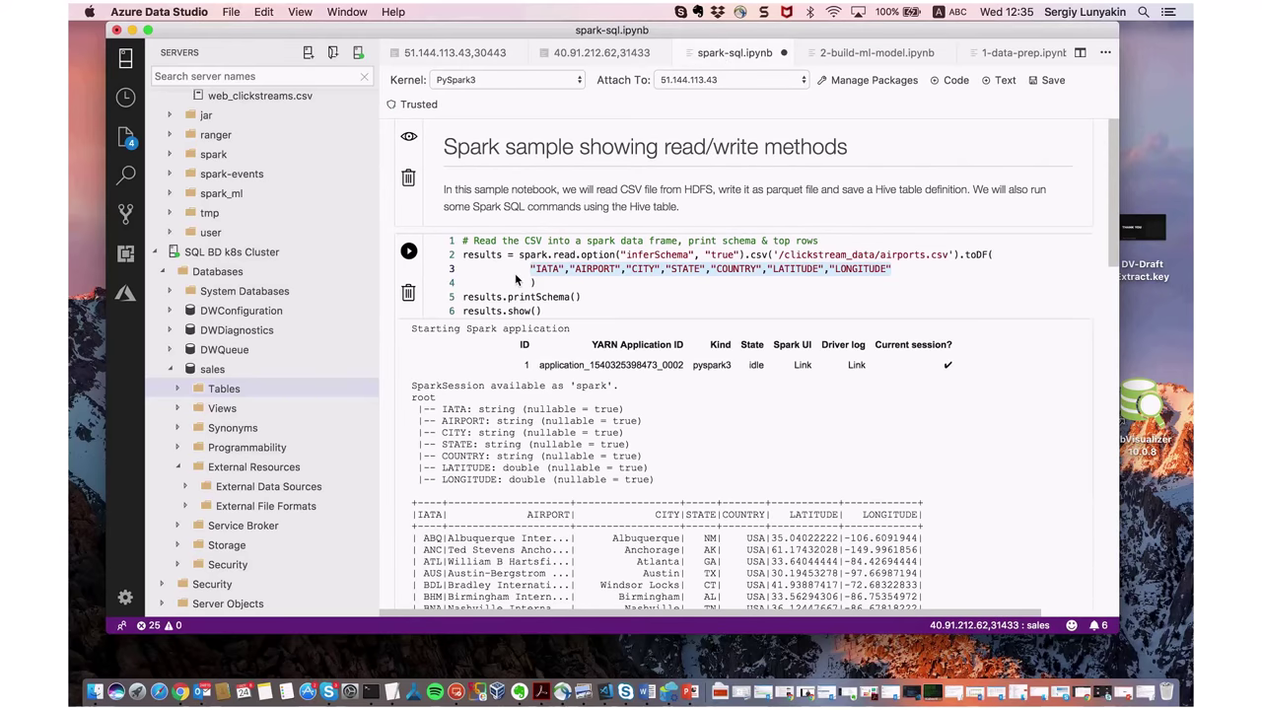
- Confirm the kernel stays PySpark3 and review the CSV-reading cell's code
{"action": "left_click", "coordinate": [517, 281]}
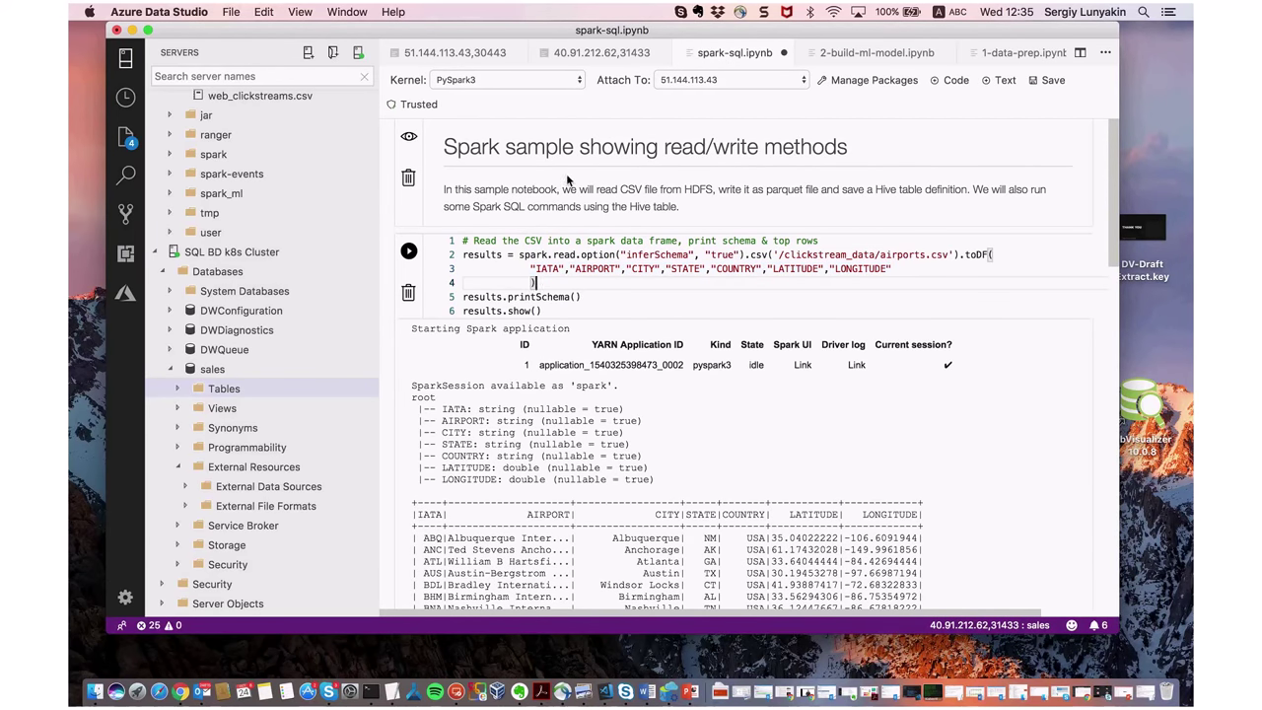
{"action": "left_click", "coordinate": [570, 83]}
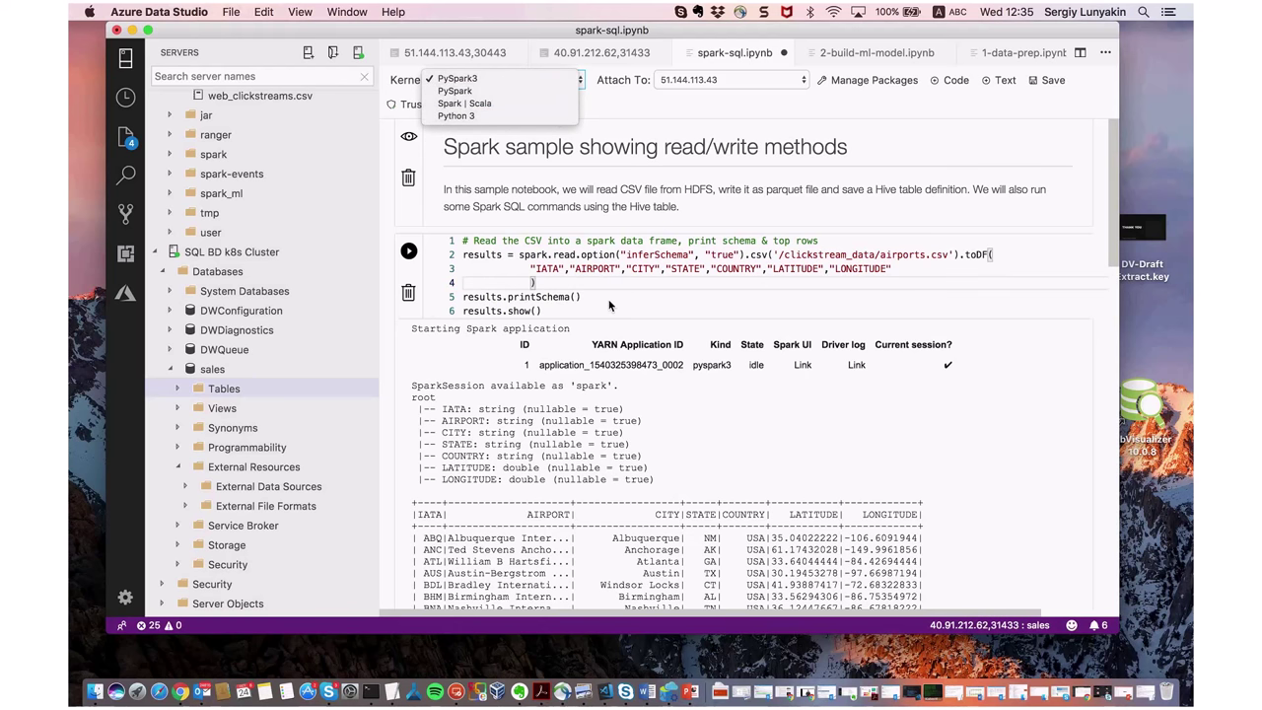
{"action": "key", "text": "Escape"}
{"action": "left_click", "coordinate": [471, 259]}
{"action": "key", "text": "super+a"}
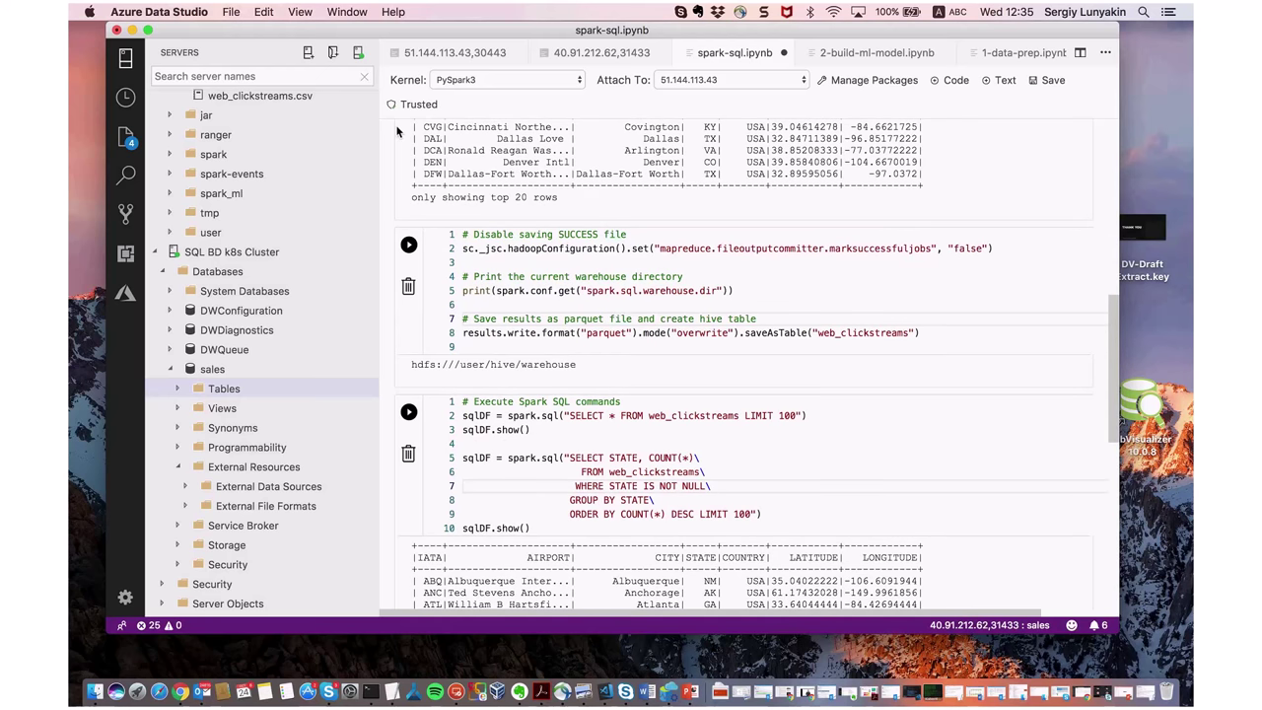
{"action": "scroll", "coordinate": [316, 169], "scroll_direction": "up", "scroll_amount": 3}
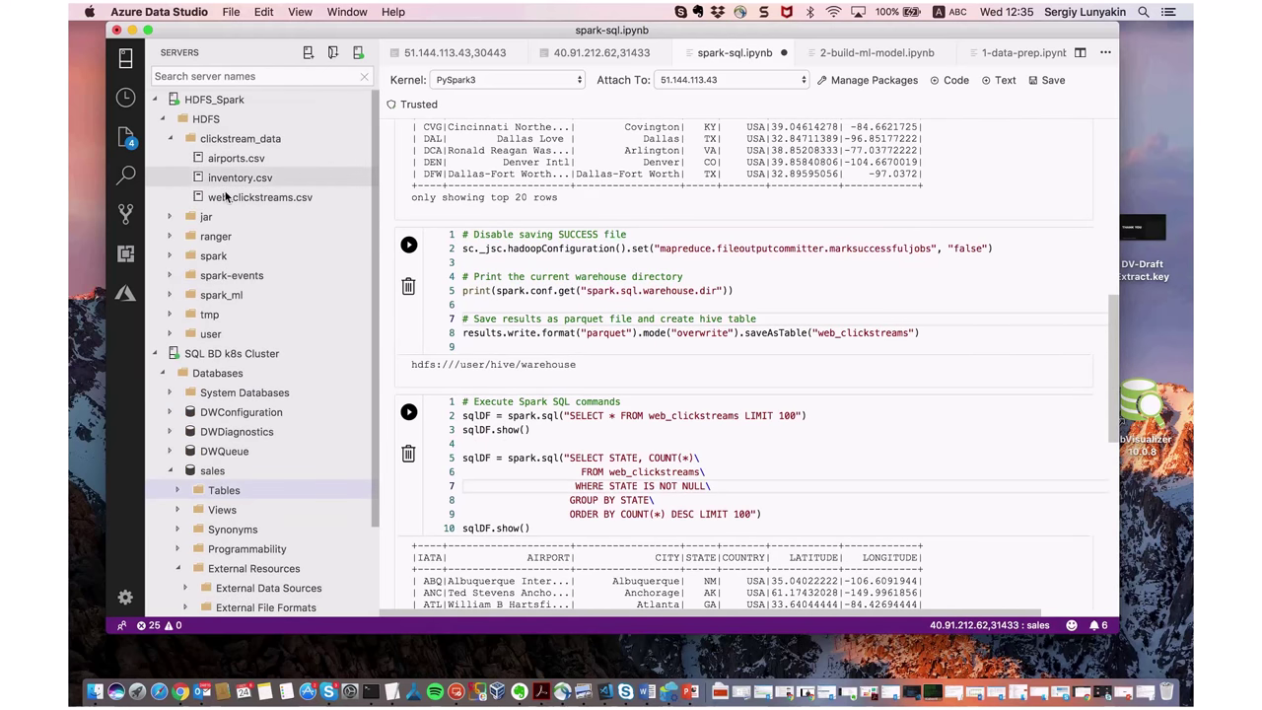
{"action": "scroll", "coordinate": [225, 197], "scroll_direction": "down", "scroll_amount": 3}
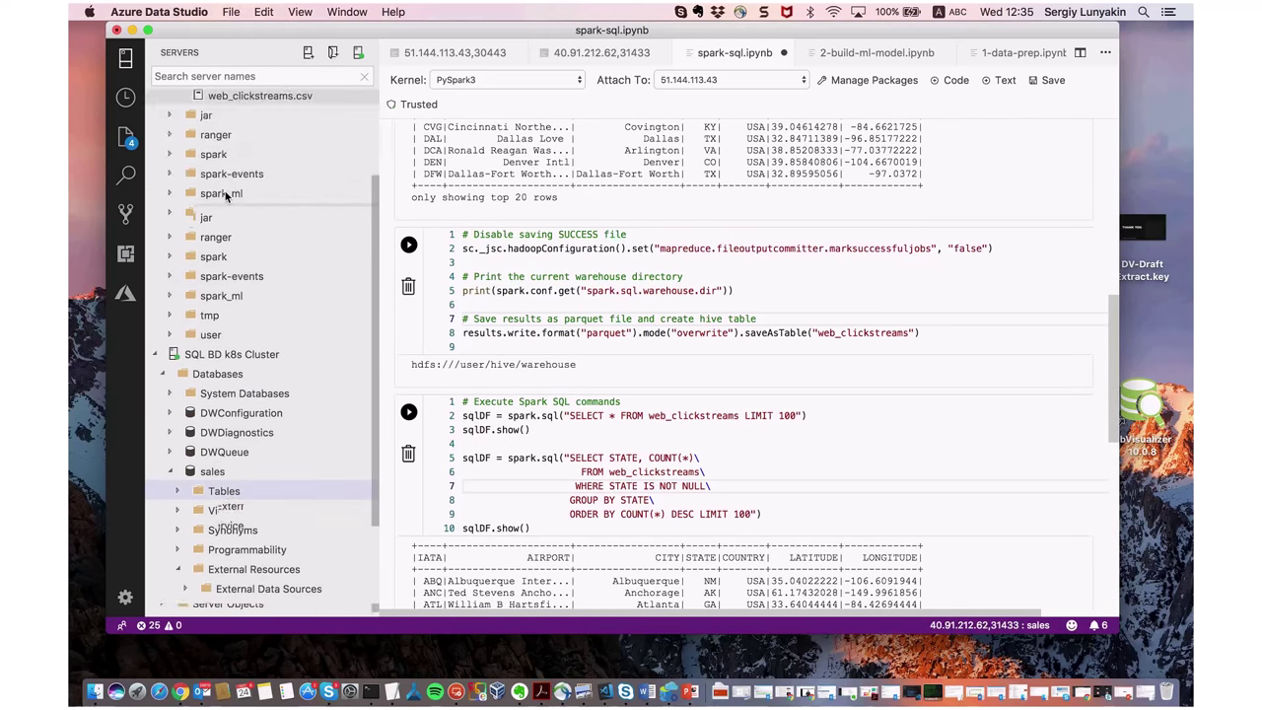
{"action": "scroll", "coordinate": [209, 193], "scroll_direction": "up", "scroll_amount": 1}
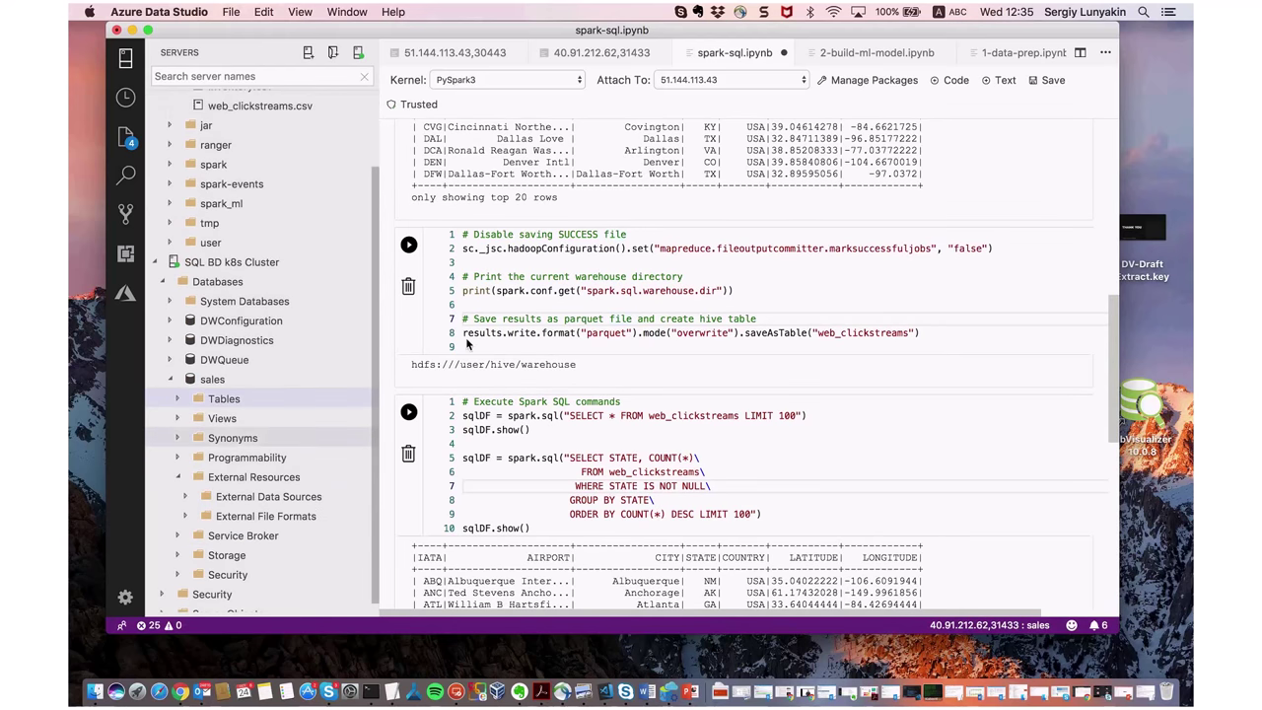
{"action": "scroll", "coordinate": [604, 276], "scroll_direction": "down", "scroll_amount": 3}
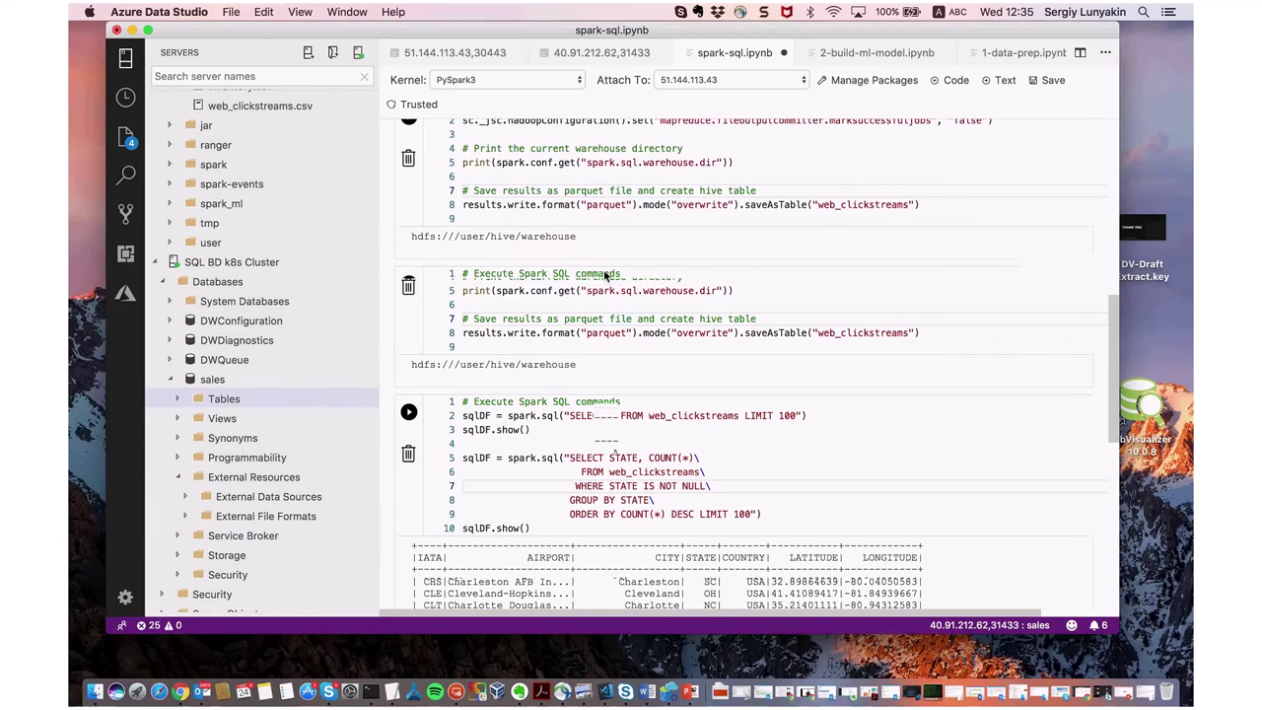
{"action": "scroll", "coordinate": [603, 269], "scroll_direction": "down", "scroll_amount": 1}
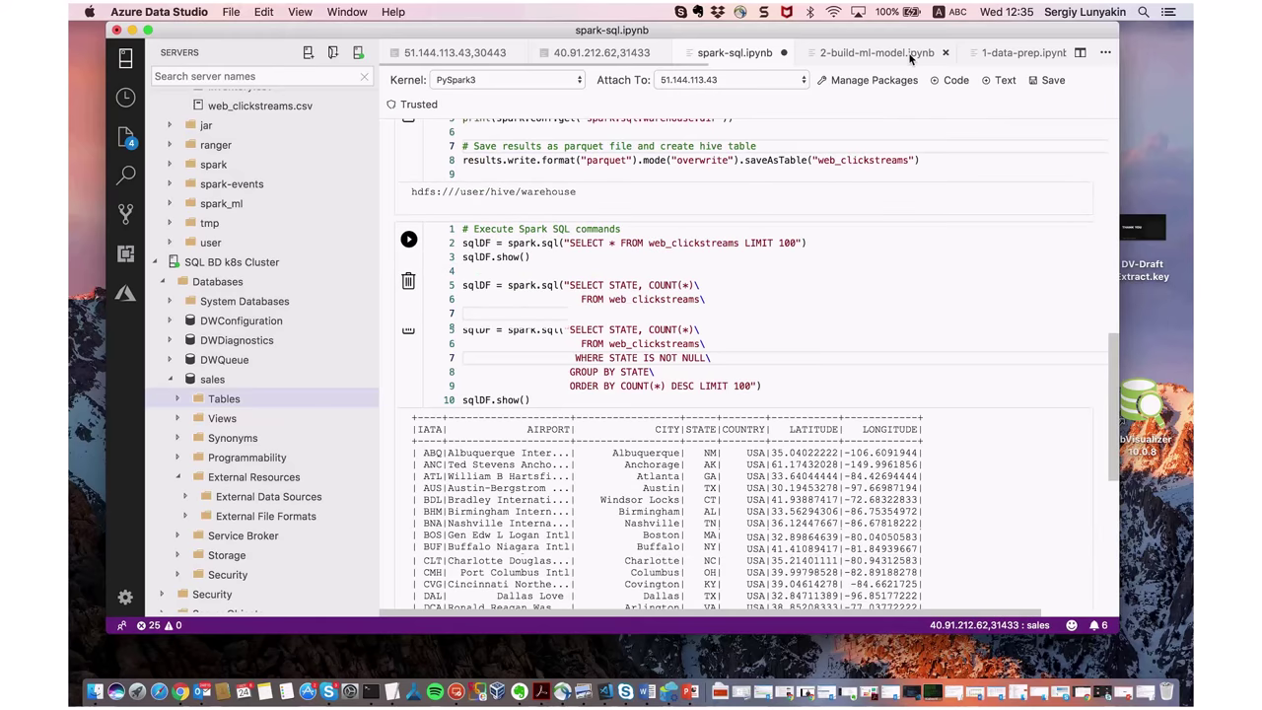
- Scroll through 1-data-prep.ipynb's Spark 500 error and its Data Preparation cells
{"action": "left_click", "coordinate": [1016, 52]}
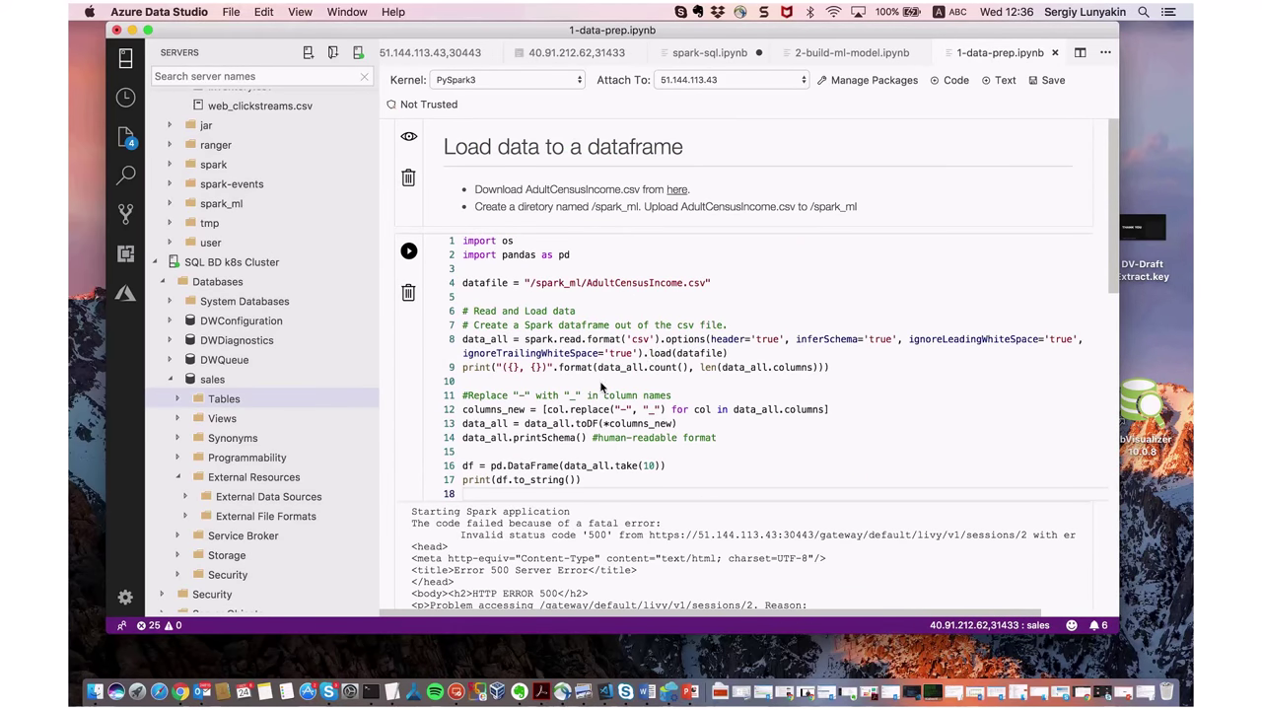
{"action": "scroll", "coordinate": [600, 388], "scroll_direction": "down", "scroll_amount": 2}
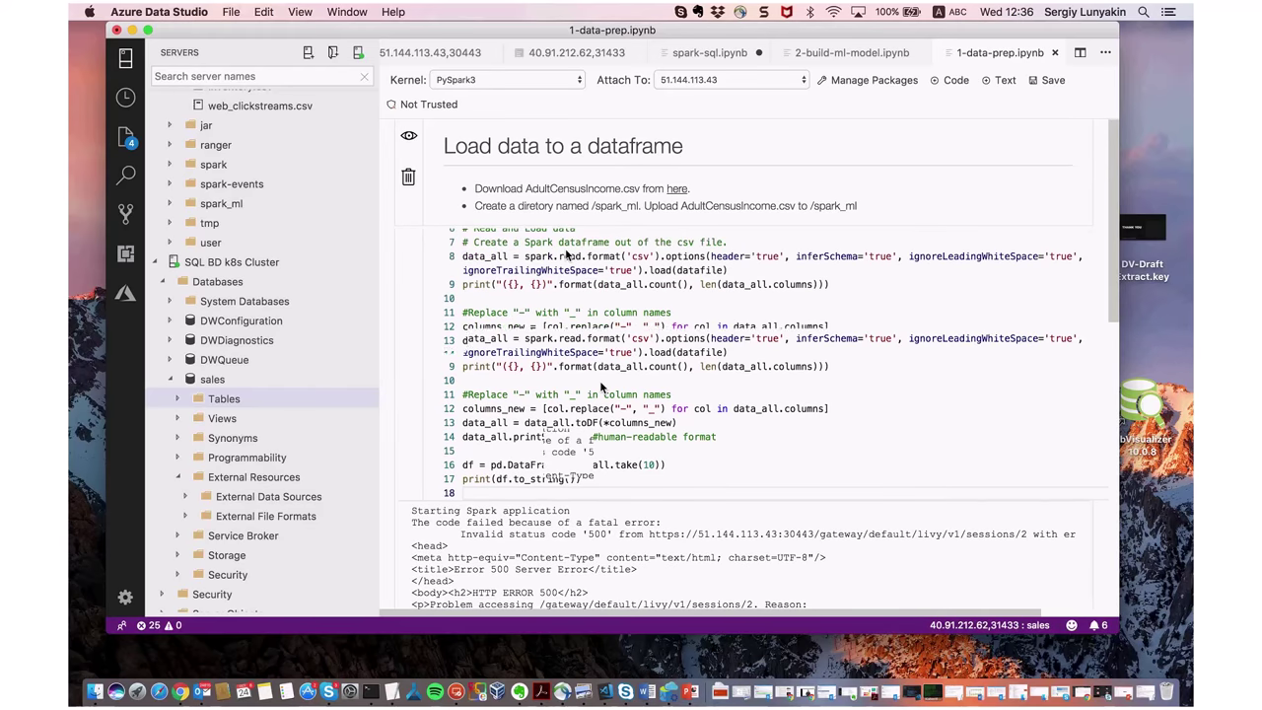
{"action": "scroll", "coordinate": [567, 255], "scroll_direction": "up", "scroll_amount": 2}
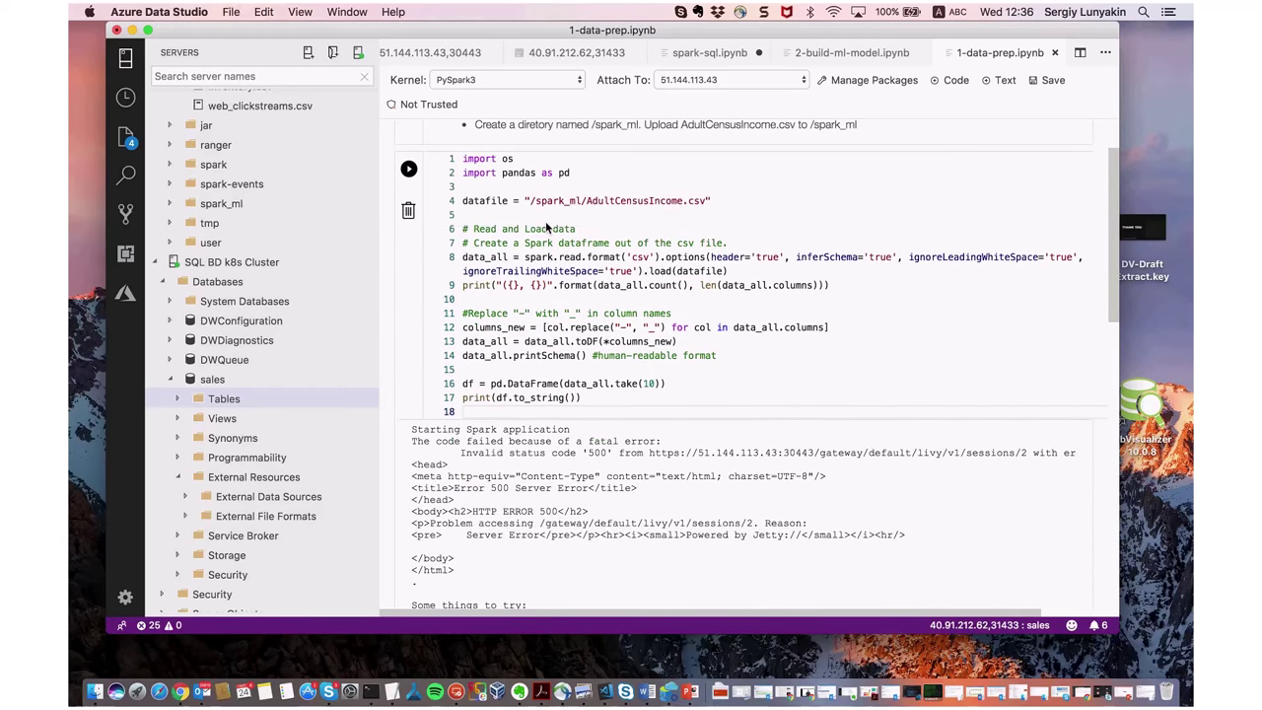
{"action": "scroll", "coordinate": [542, 270], "scroll_direction": "down", "scroll_amount": 5}
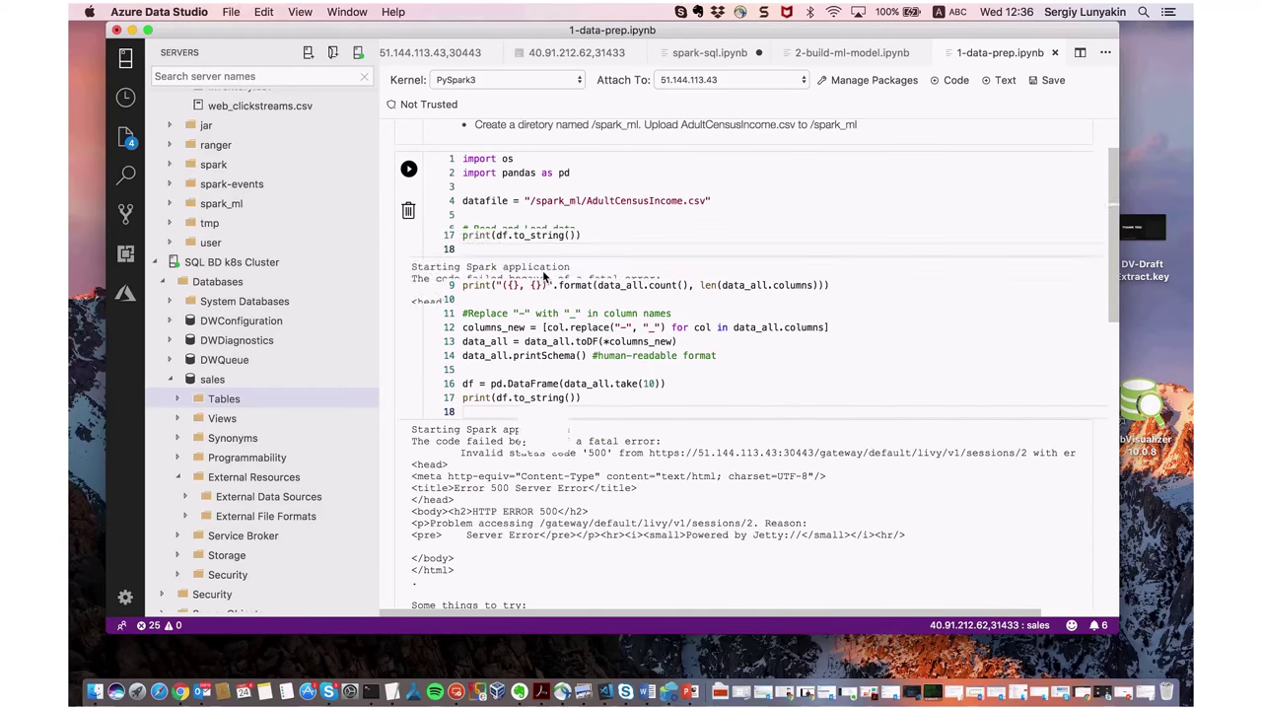
{"action": "scroll", "coordinate": [523, 295], "scroll_direction": "down", "scroll_amount": 5}
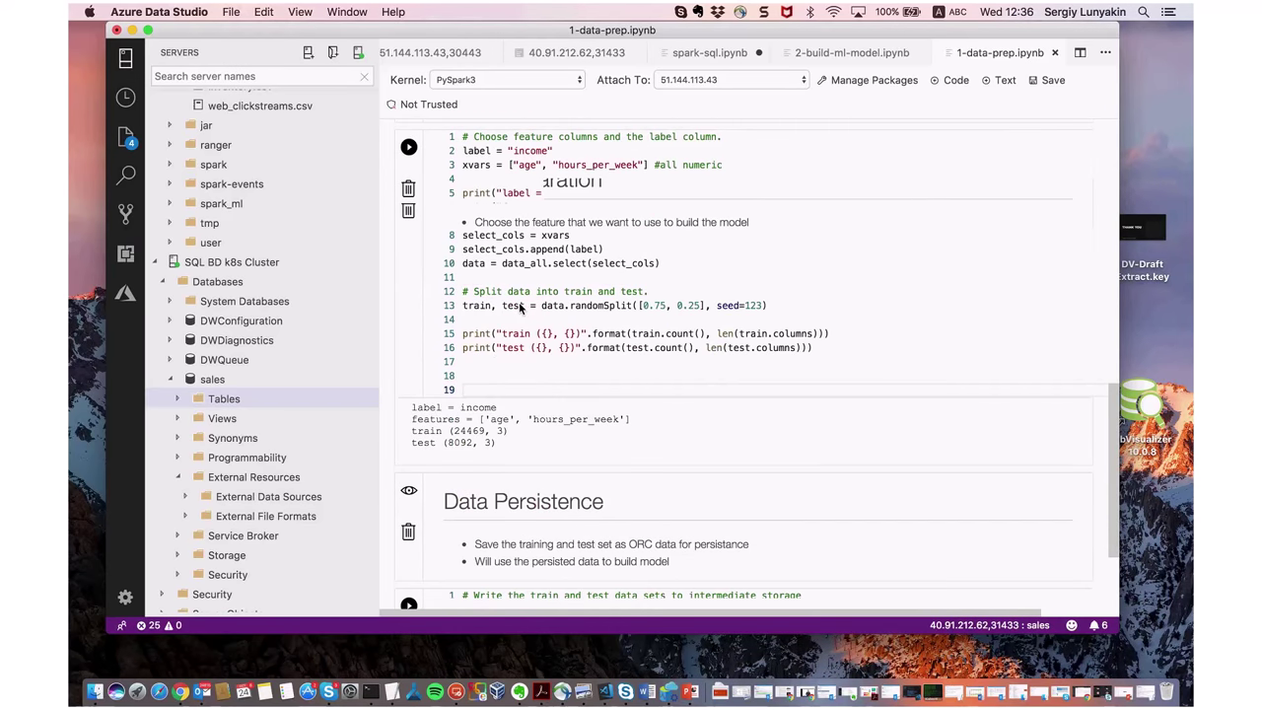
{"action": "scroll", "coordinate": [519, 302], "scroll_direction": "down", "scroll_amount": 3}
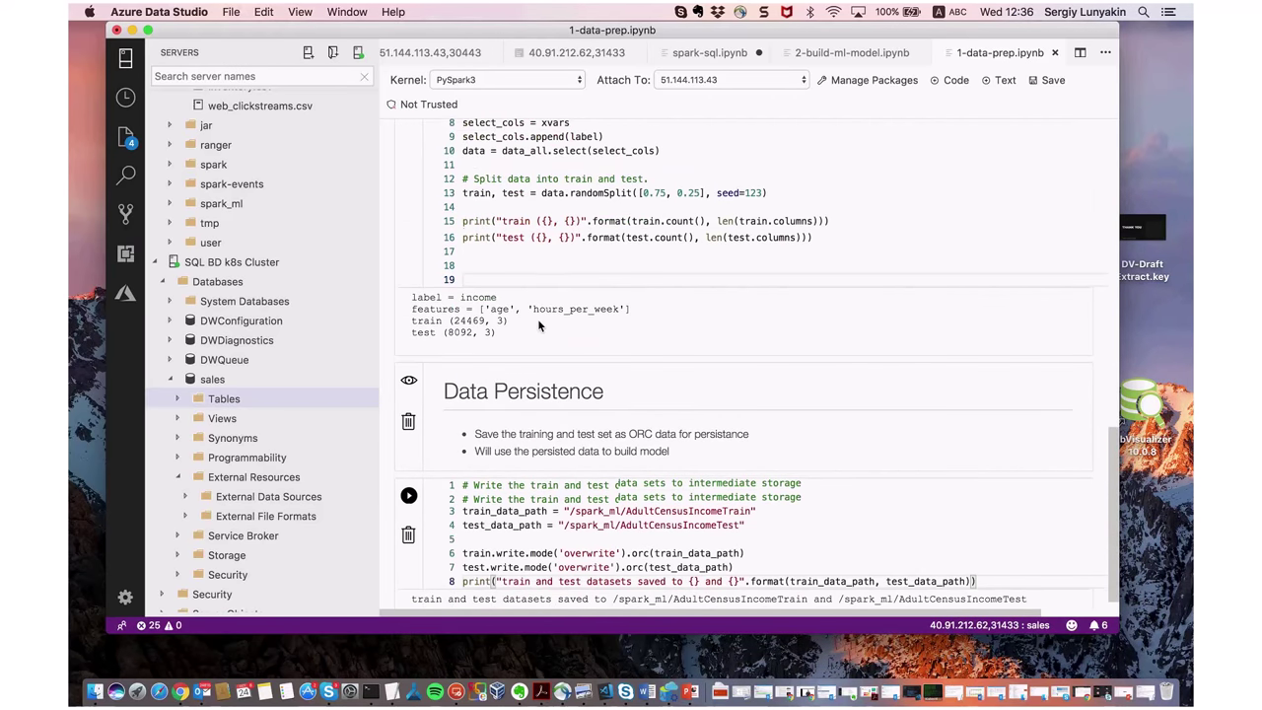
{"action": "scroll", "coordinate": [538, 322], "scroll_direction": "down", "scroll_amount": 1}
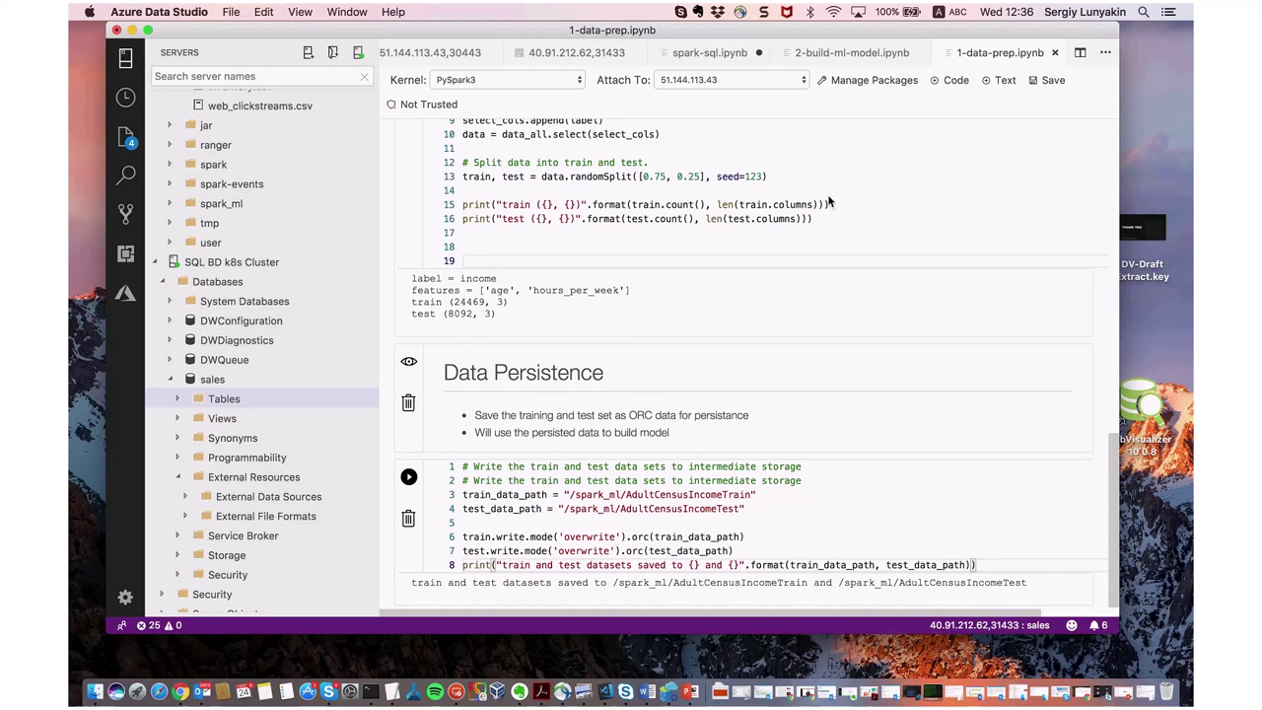
{"action": "scroll", "coordinate": [828, 201], "scroll_direction": "up", "scroll_amount": 5}
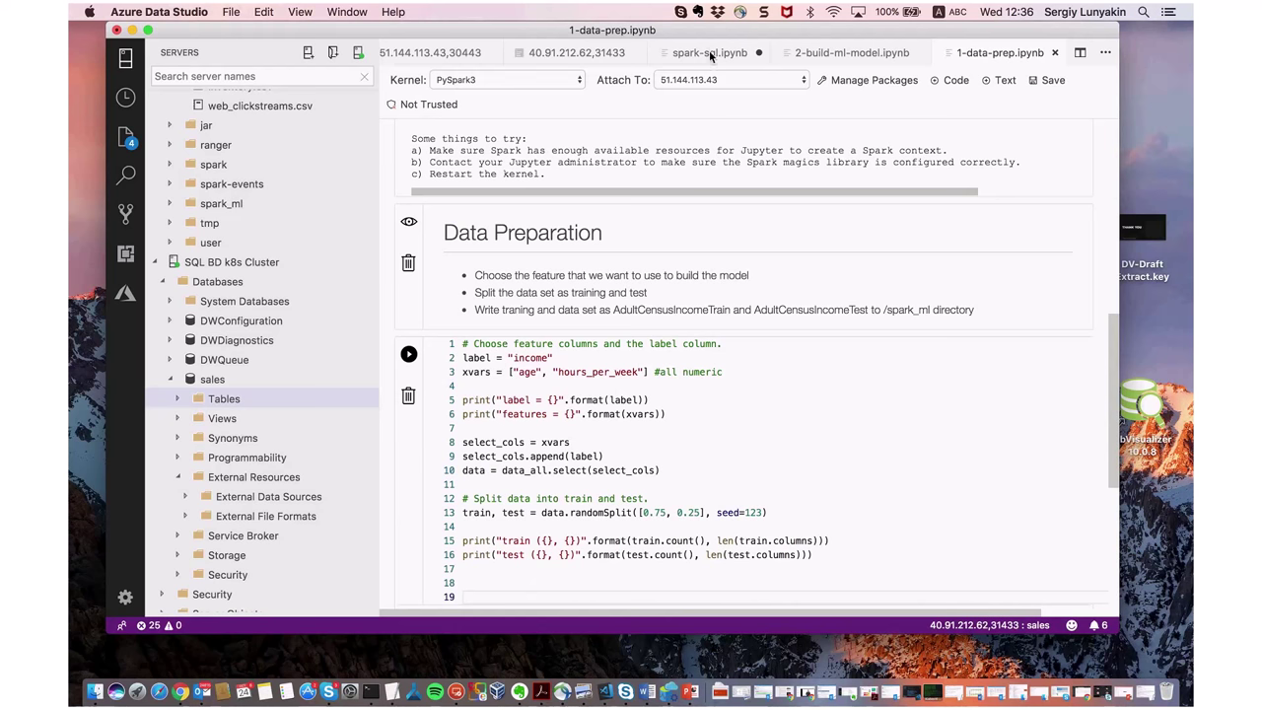
{"action": "left_click", "coordinate": [842, 54]}
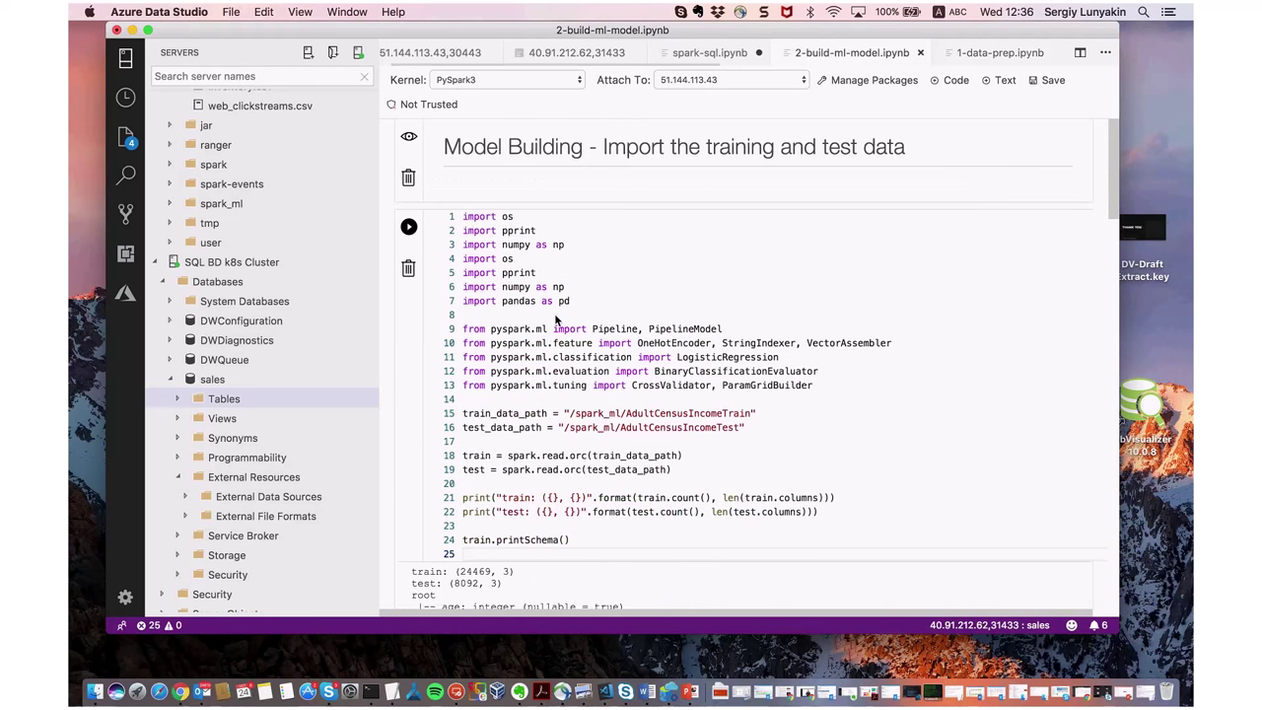
- Review the Model Evaluation and Model Persistence outputs, keeping the notebook attached to 51.144.113.43
{"action": "scroll", "coordinate": [555, 318], "scroll_direction": "down", "scroll_amount": 3}
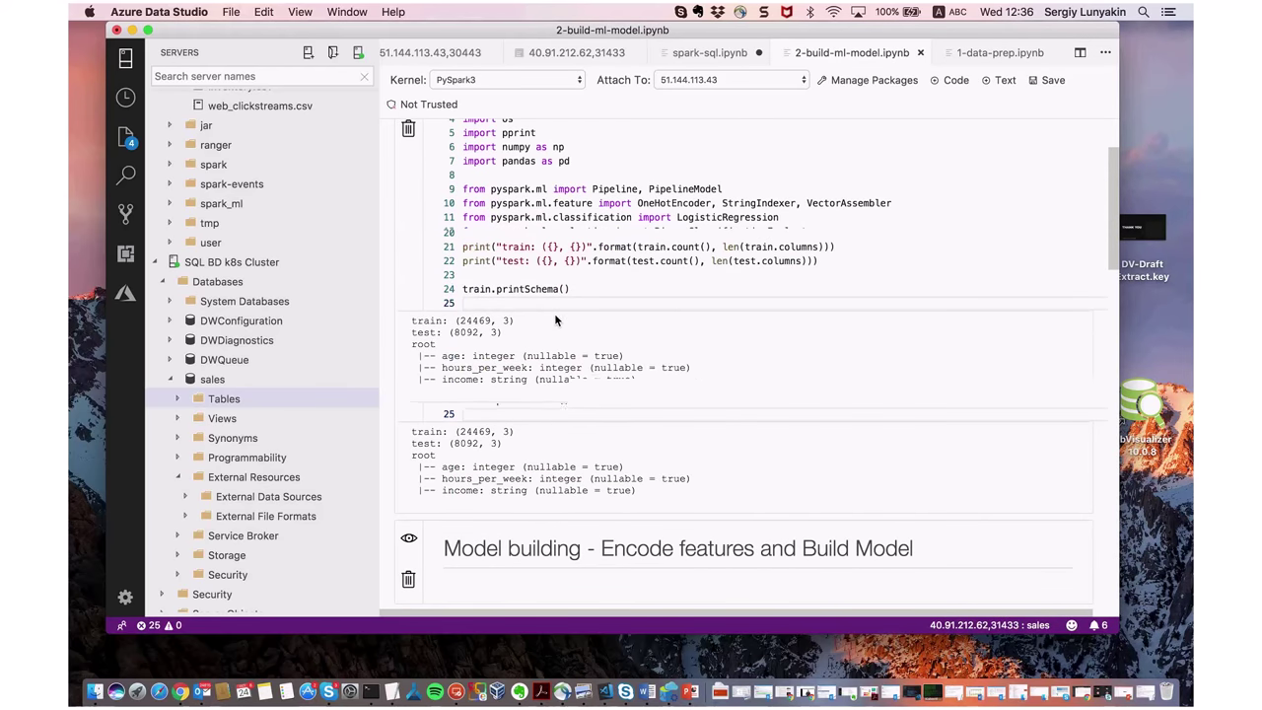
{"action": "scroll", "coordinate": [555, 317], "scroll_direction": "down", "scroll_amount": 3}
{"action": "scroll", "coordinate": [555, 318], "scroll_direction": "down", "scroll_amount": 2}
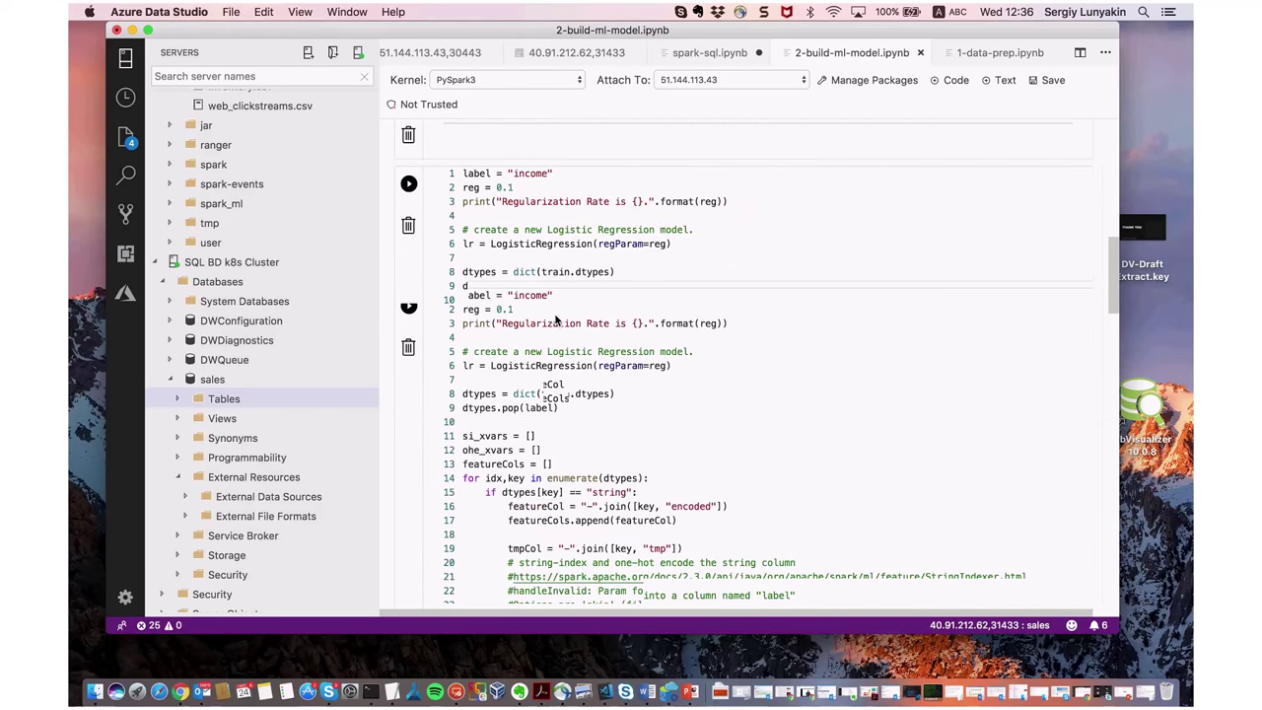
{"action": "scroll", "coordinate": [556, 318], "scroll_direction": "down", "scroll_amount": 6}
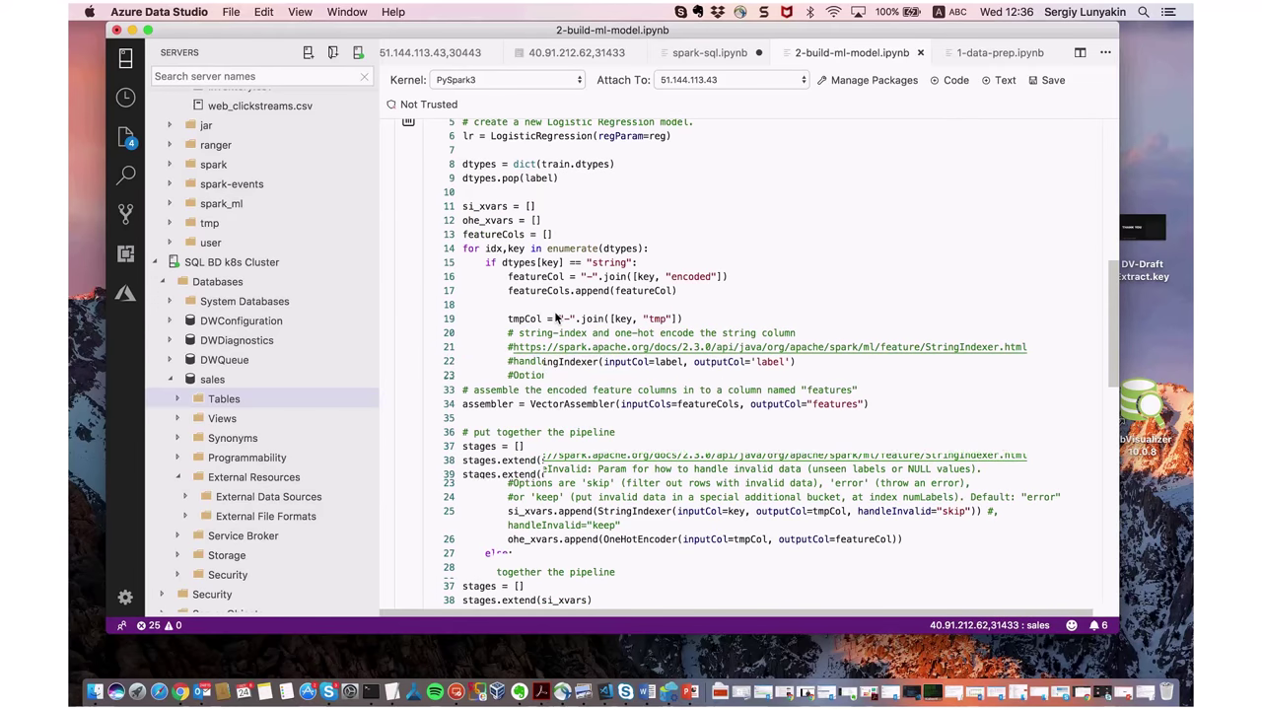
{"action": "scroll", "coordinate": [555, 318], "scroll_direction": "down", "scroll_amount": 3}
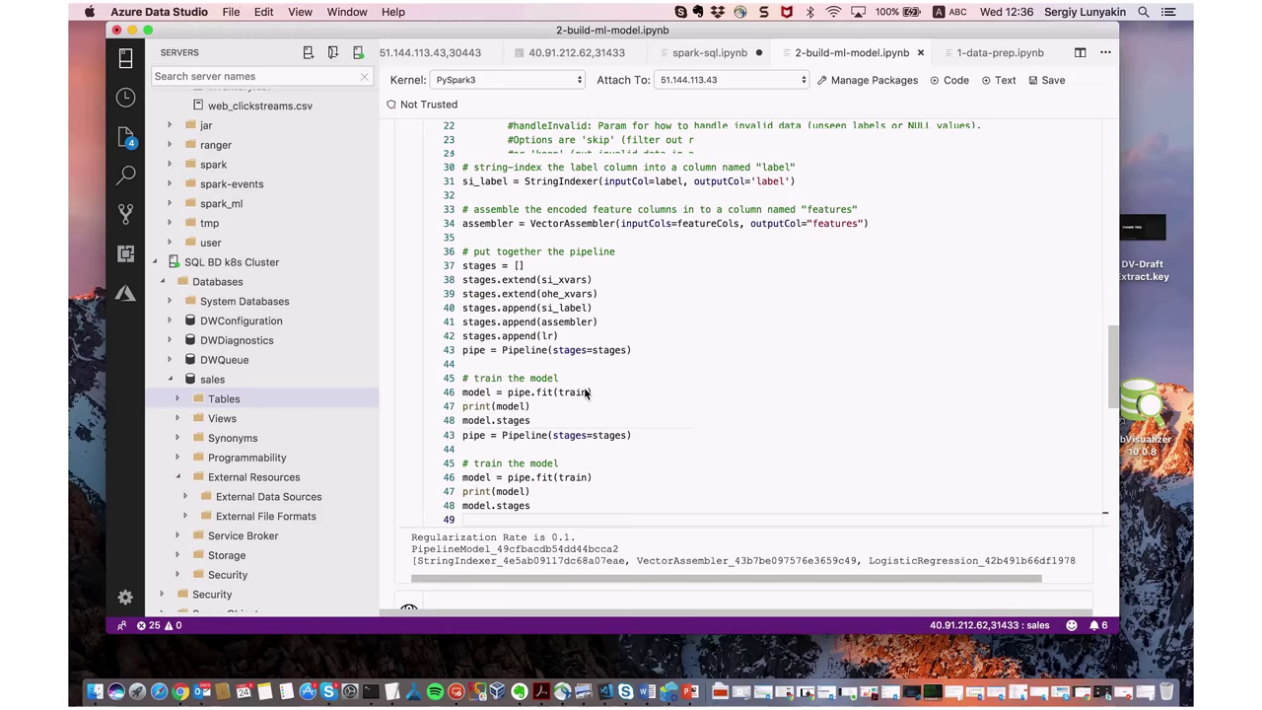
{"action": "scroll", "coordinate": [586, 392], "scroll_direction": "down", "scroll_amount": 5}
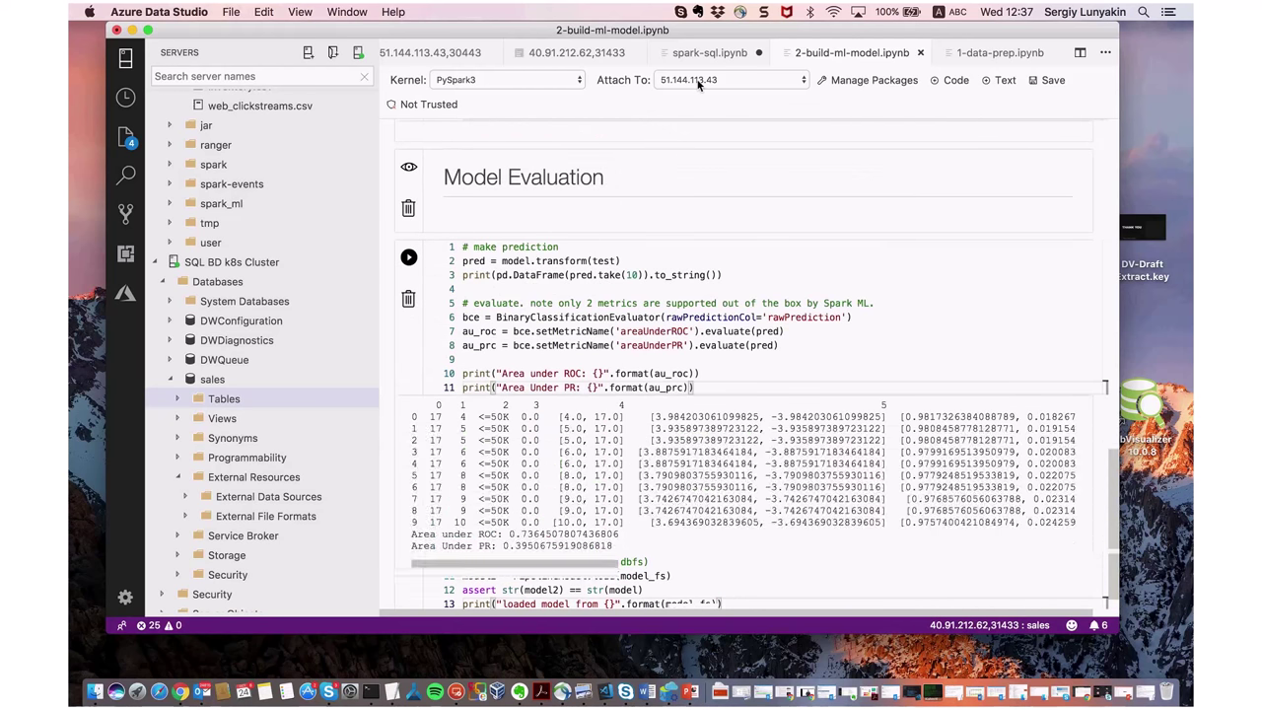
{"action": "left_click", "coordinate": [697, 83]}
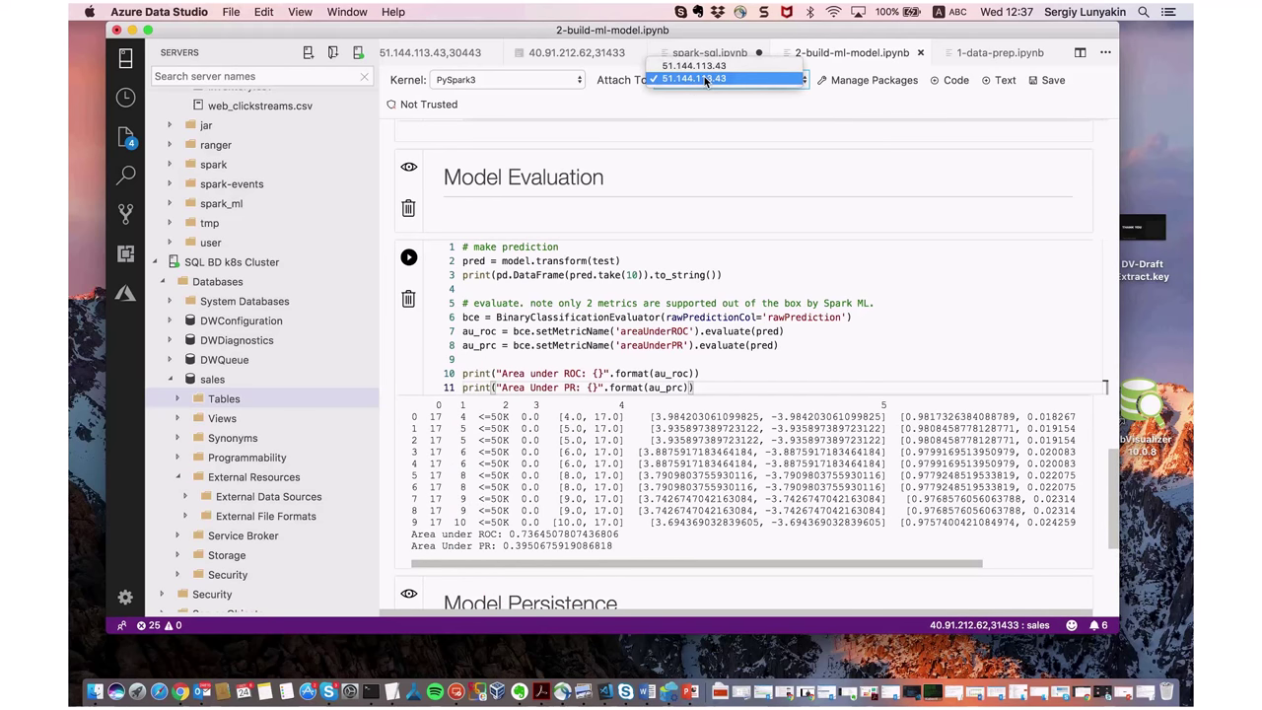
{"action": "left_click", "coordinate": [706, 79]}
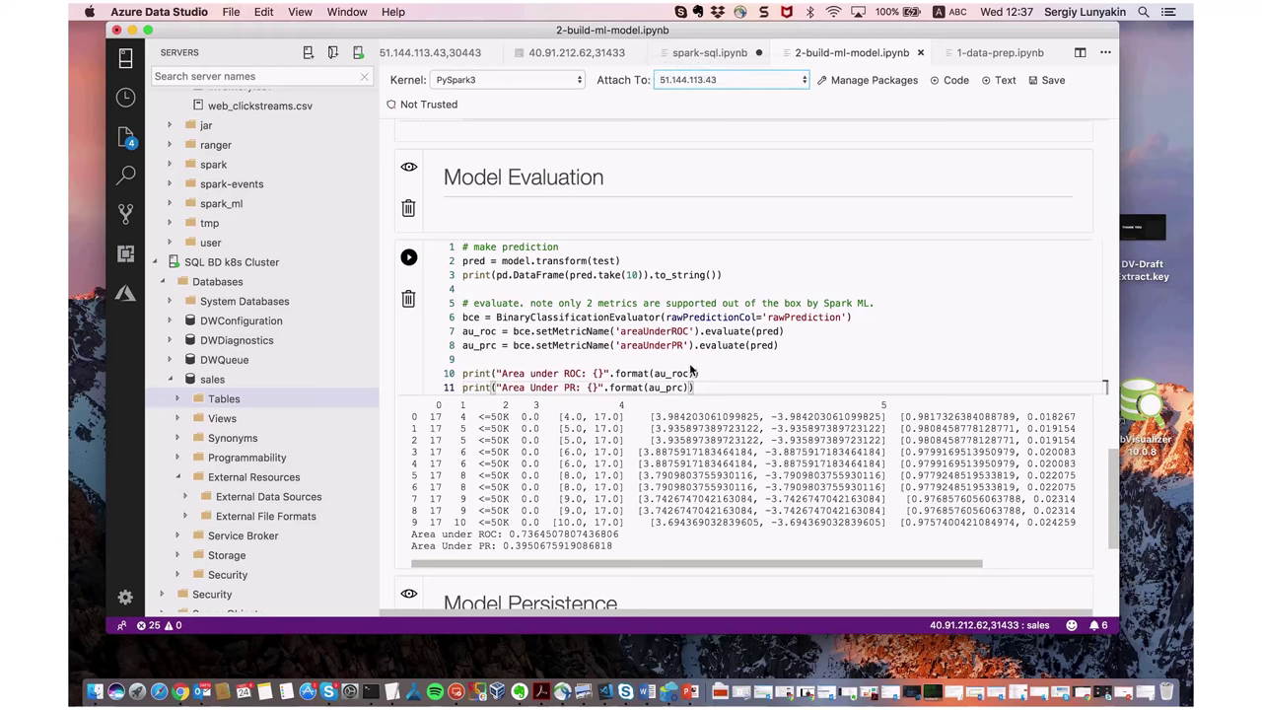
{"action": "scroll", "coordinate": [692, 371], "scroll_direction": "up", "scroll_amount": 2}
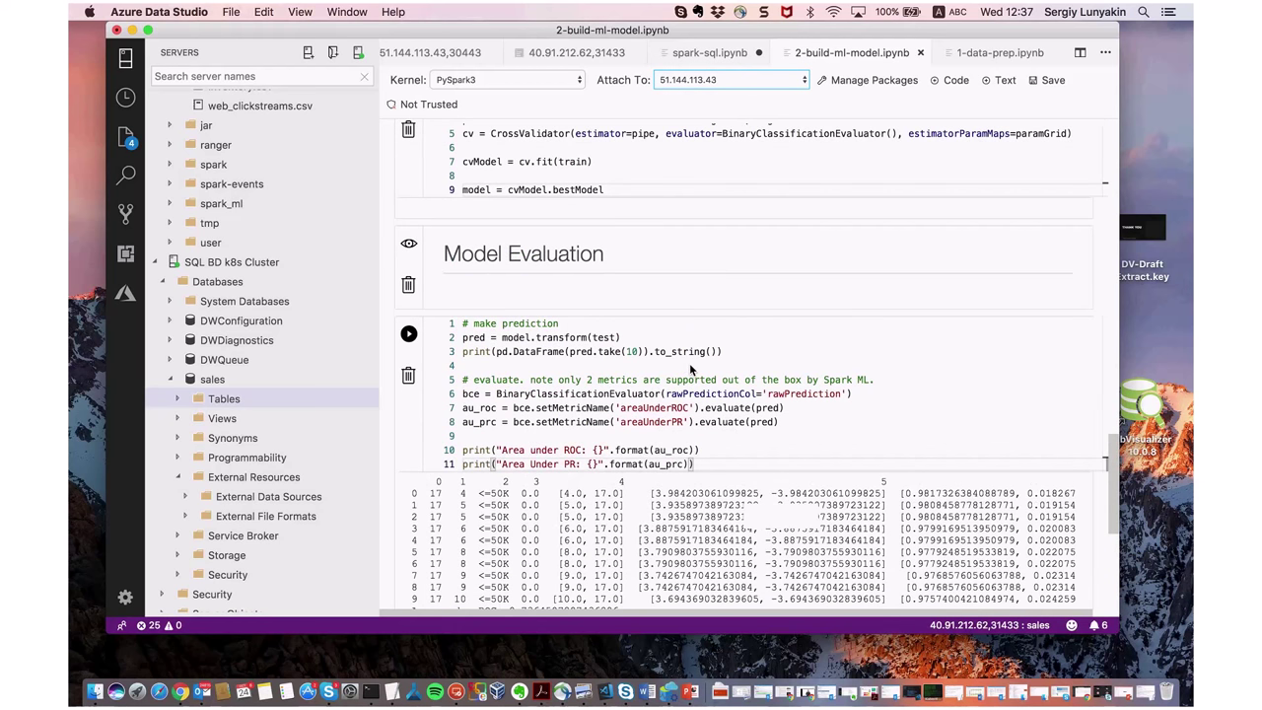
{"action": "scroll", "coordinate": [689, 363], "scroll_direction": "up", "scroll_amount": 15}
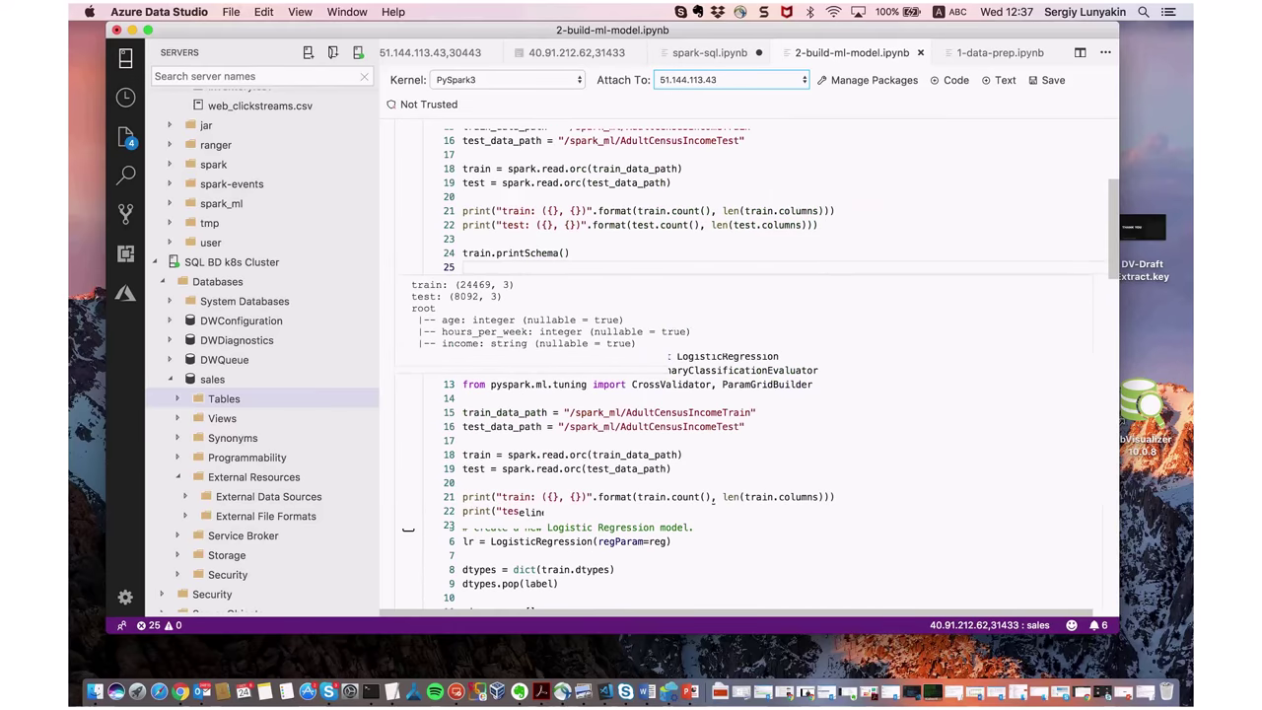
{"action": "left_click", "coordinate": [885, 81]}
{"action": "left_click", "coordinate": [572, 550]}
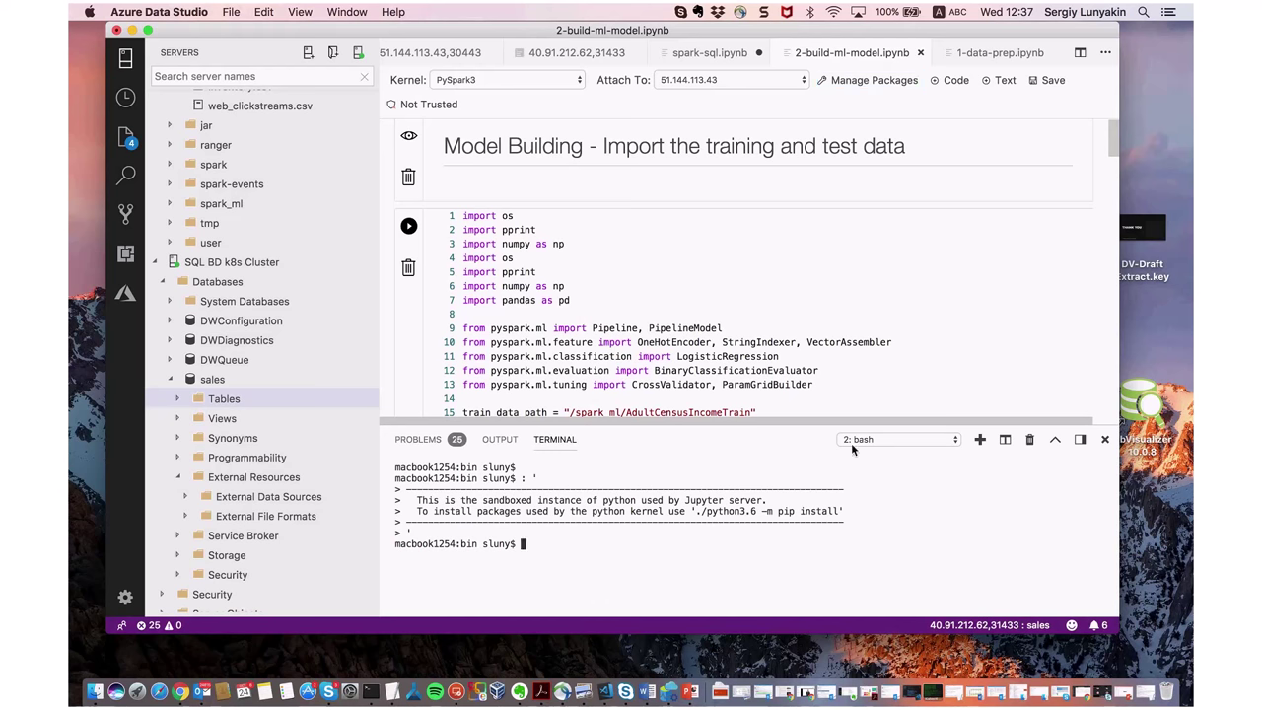
{"action": "left_click", "coordinate": [1107, 442]}
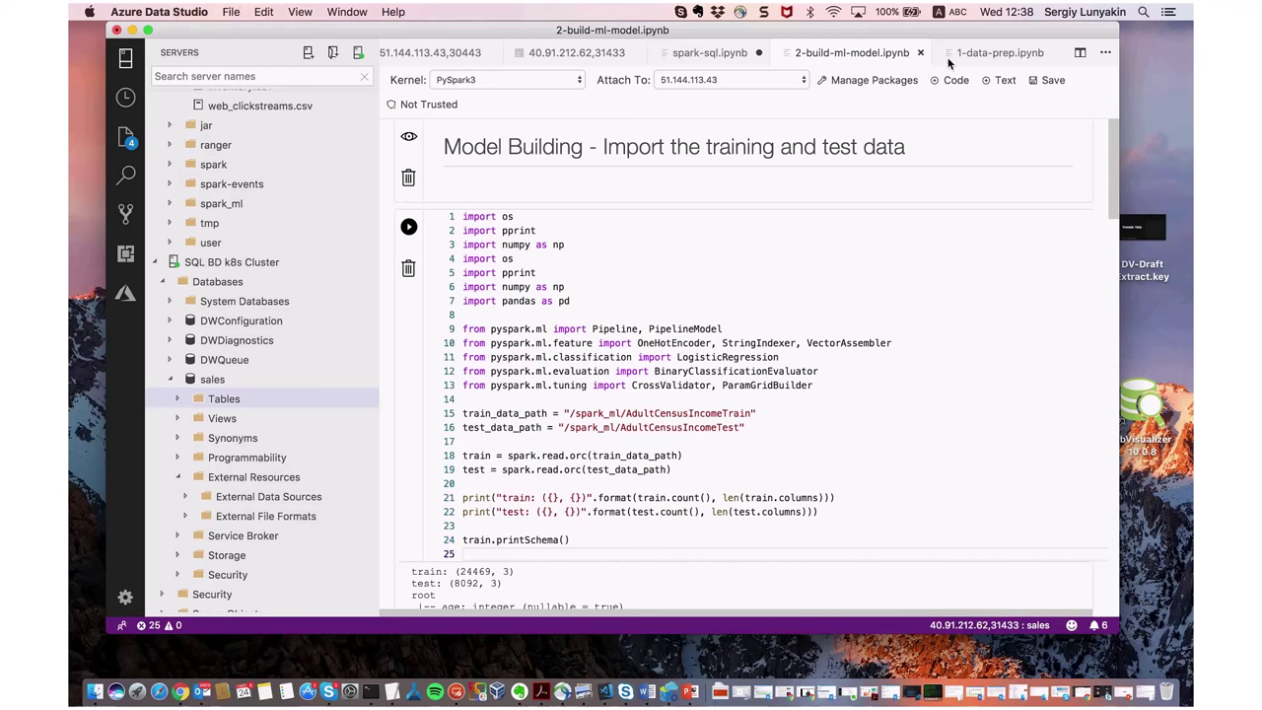
- Return to spark-sql.ipynb and expand HDFS user > hive > warehouse > web_clickstreams
{"action": "left_click", "coordinate": [706, 52]}
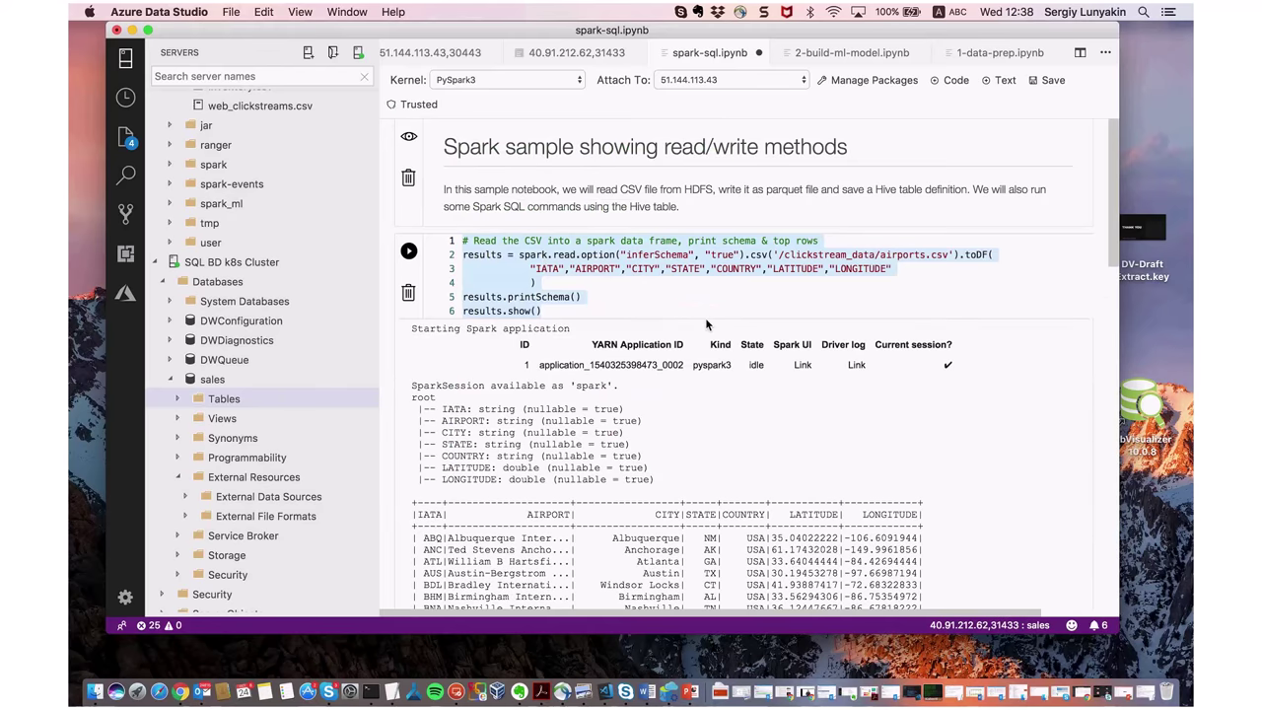
{"action": "left_click", "coordinate": [605, 287]}
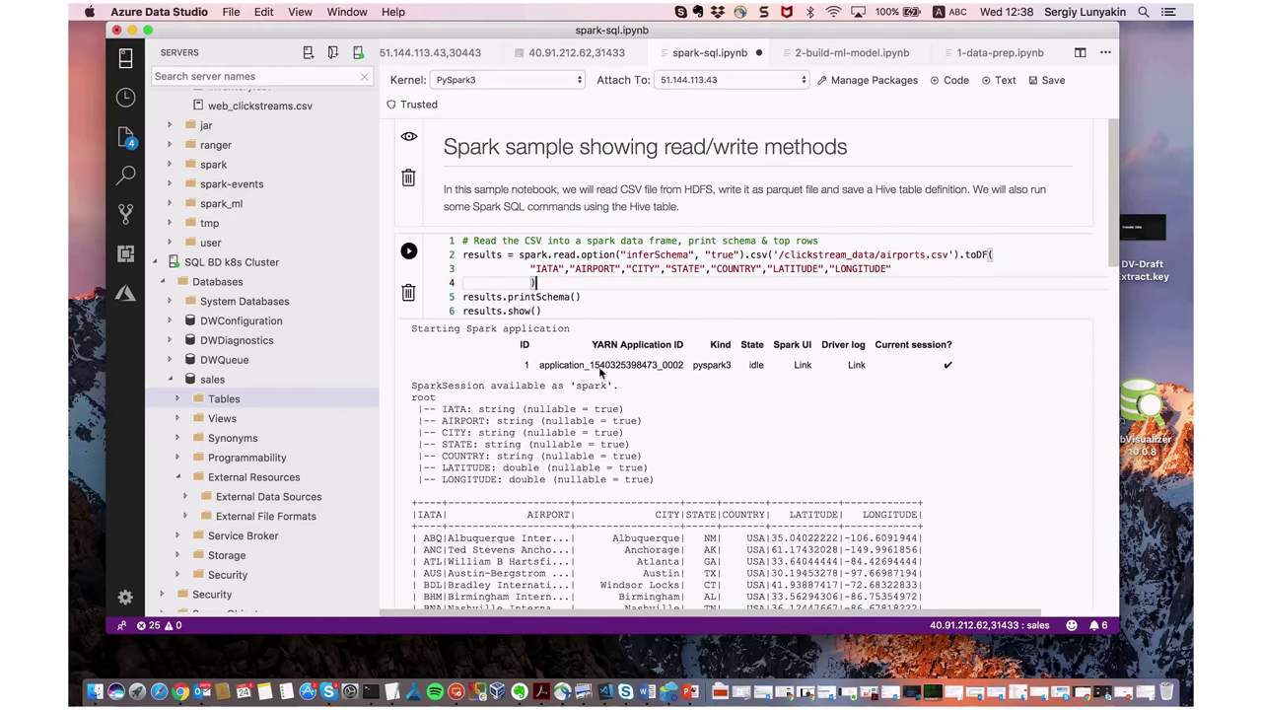
{"action": "left_click", "coordinate": [173, 242]}
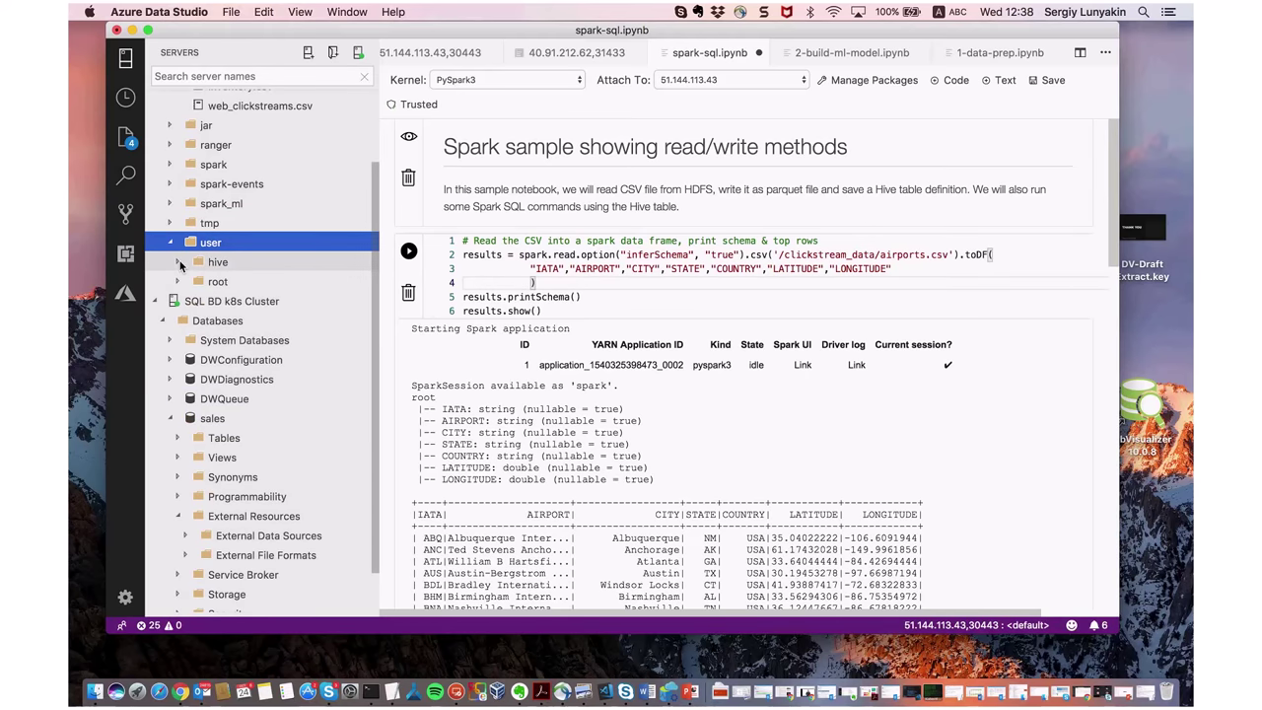
{"action": "left_click", "coordinate": [179, 260]}
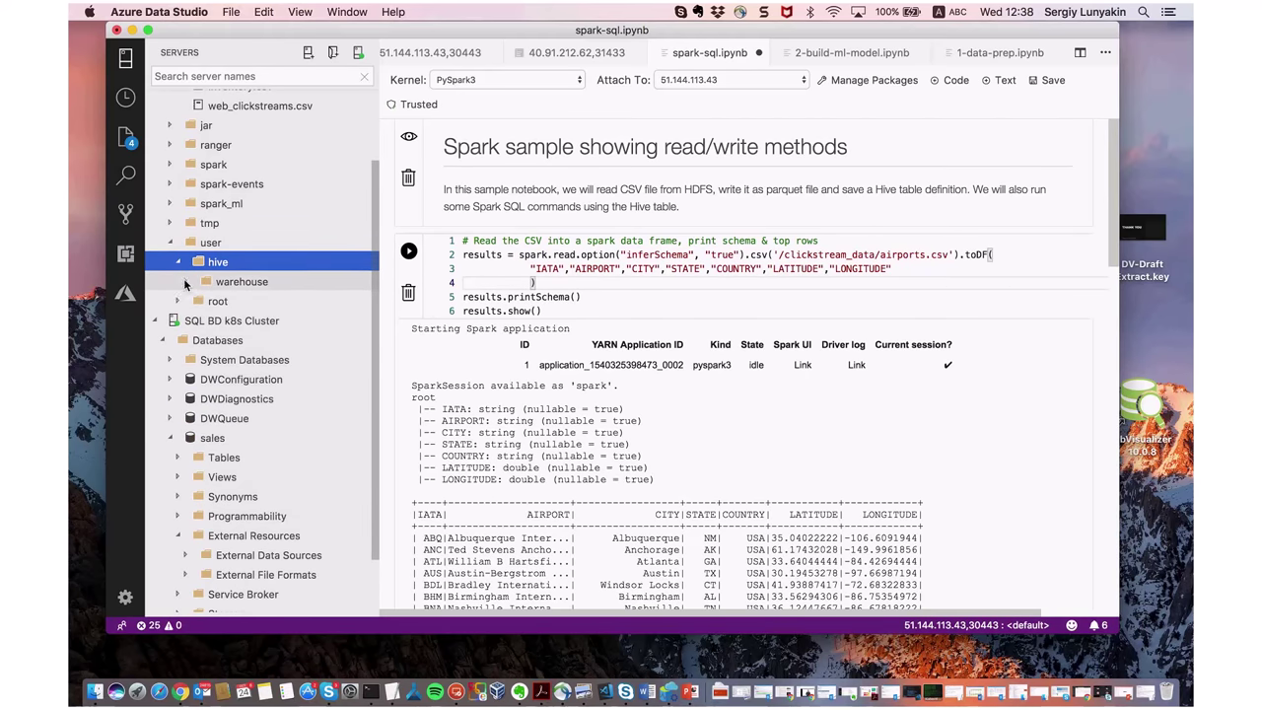
{"action": "left_click", "coordinate": [186, 282]}
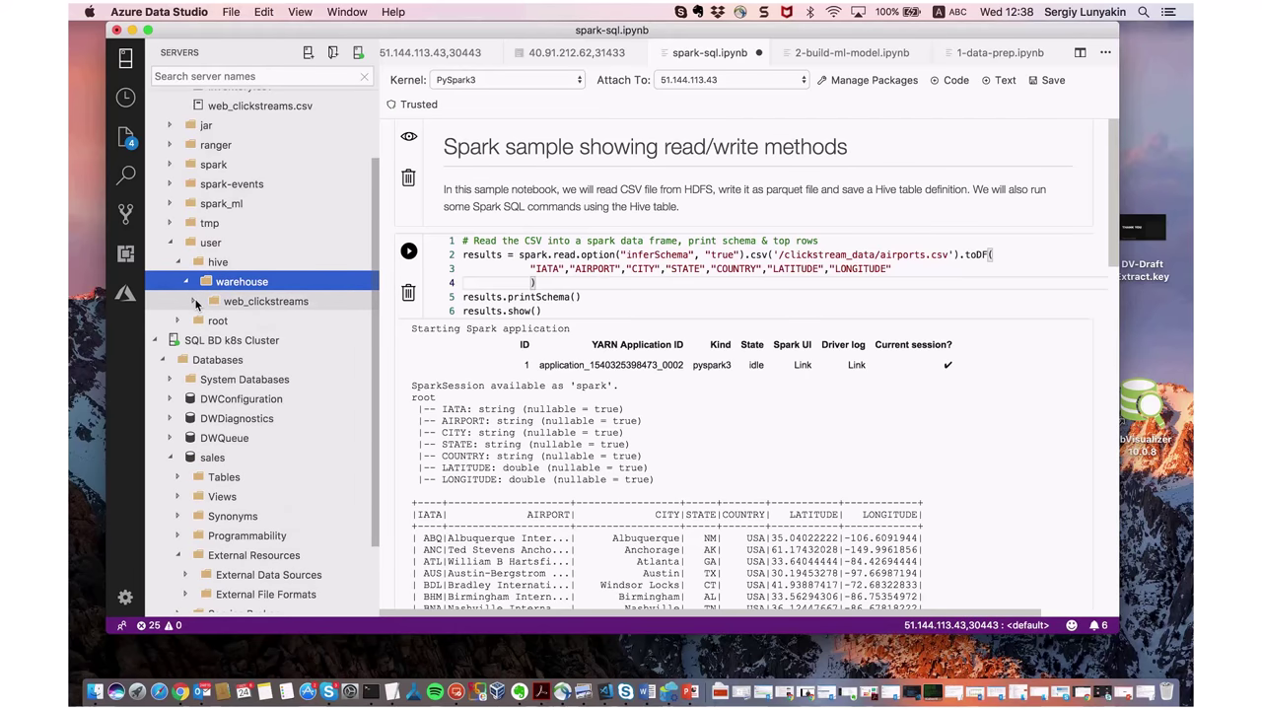
{"action": "left_click", "coordinate": [195, 300]}
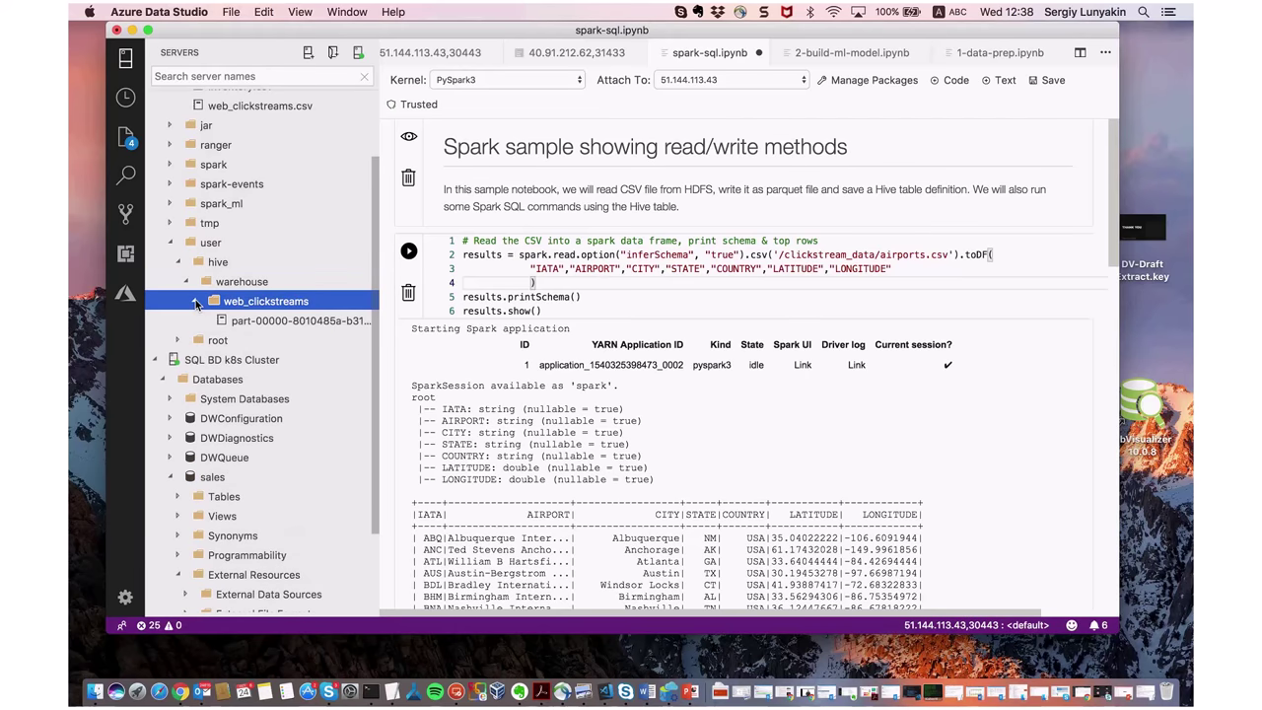
- Delete the part-00000 file from the web_clickstreams folder
{"action": "right_click", "coordinate": [259, 325]}
{"action": "left_click", "coordinate": [297, 399]}
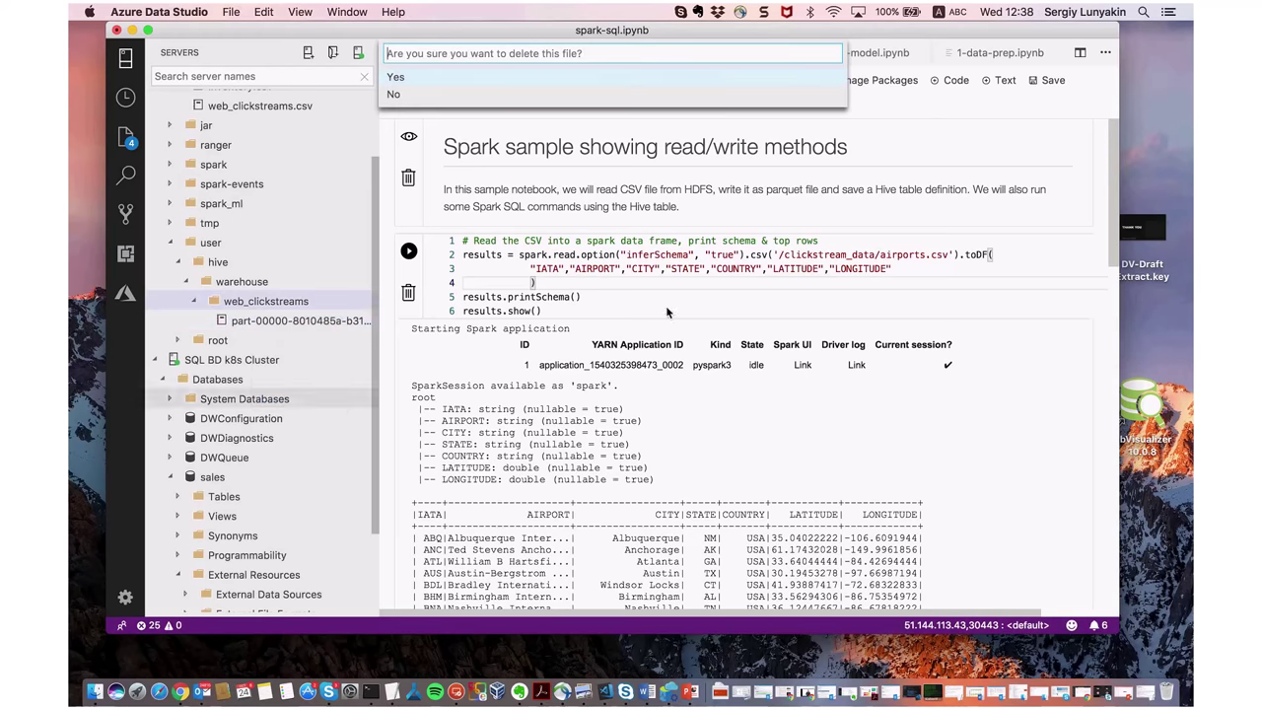
{"action": "left_click", "coordinate": [542, 76]}
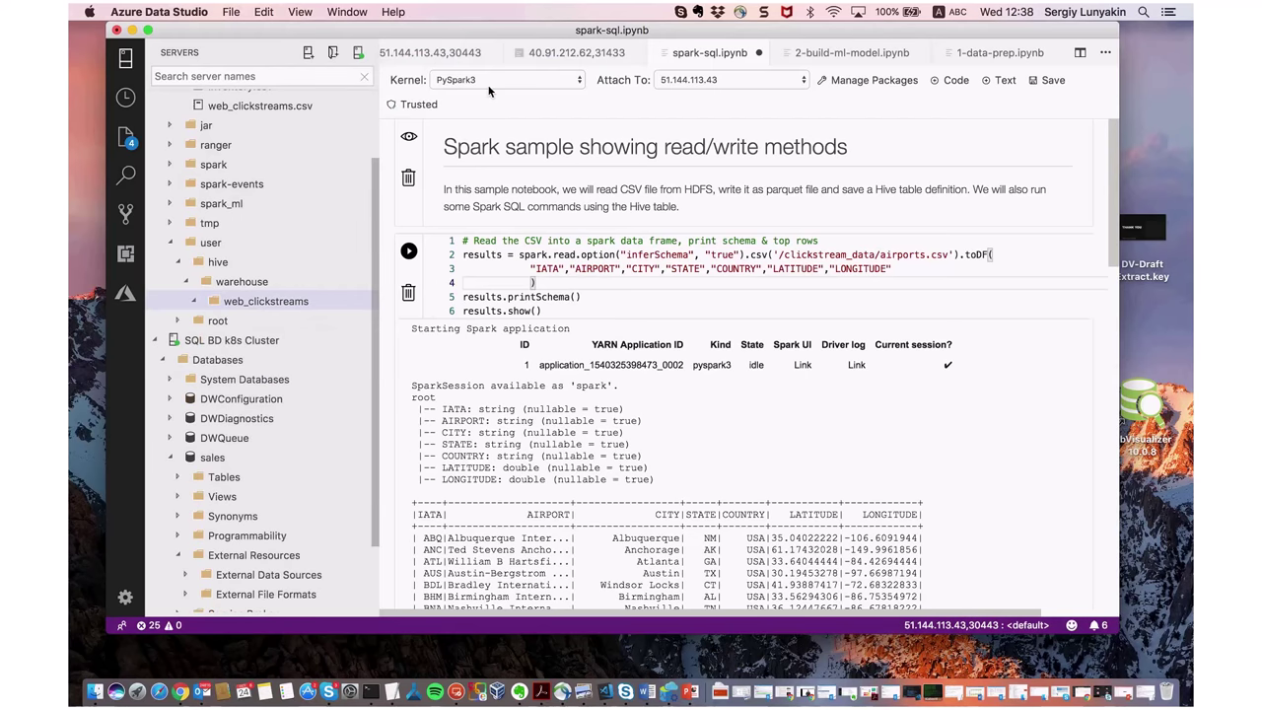
{"action": "scroll", "coordinate": [229, 166], "scroll_direction": "up", "scroll_amount": 3}
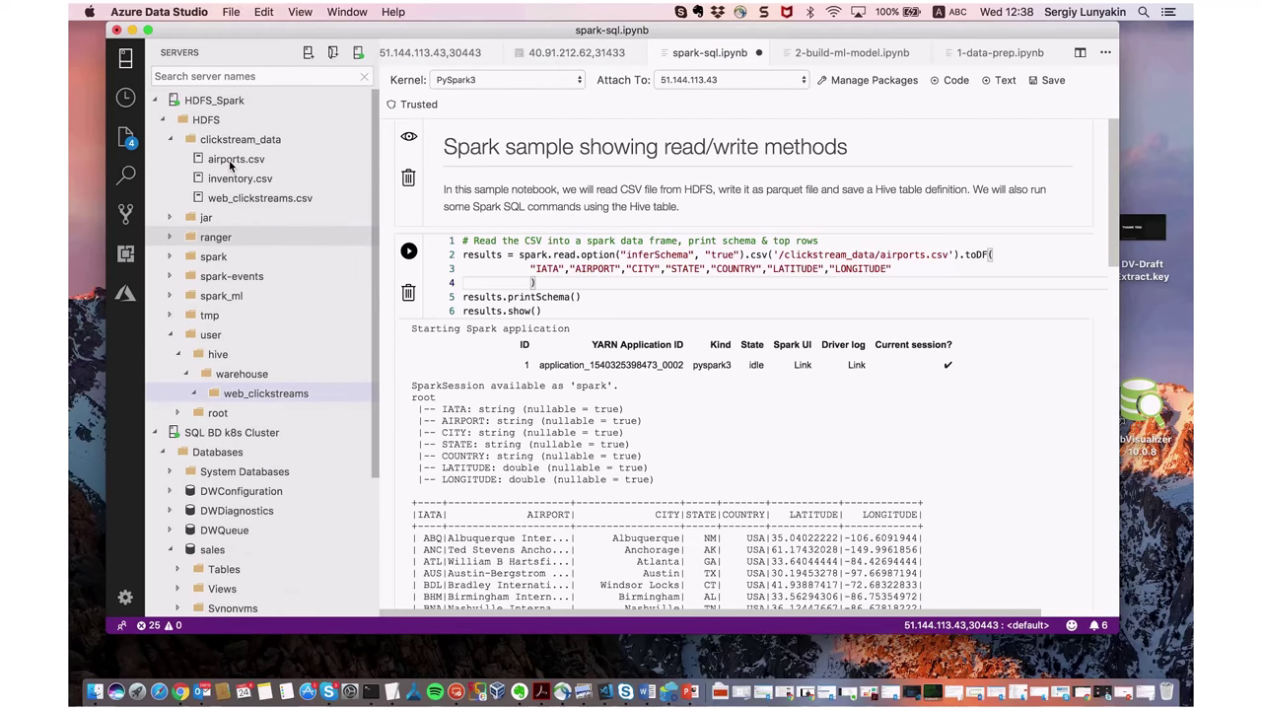
{"action": "scroll", "coordinate": [230, 166], "scroll_direction": "down", "scroll_amount": 5}
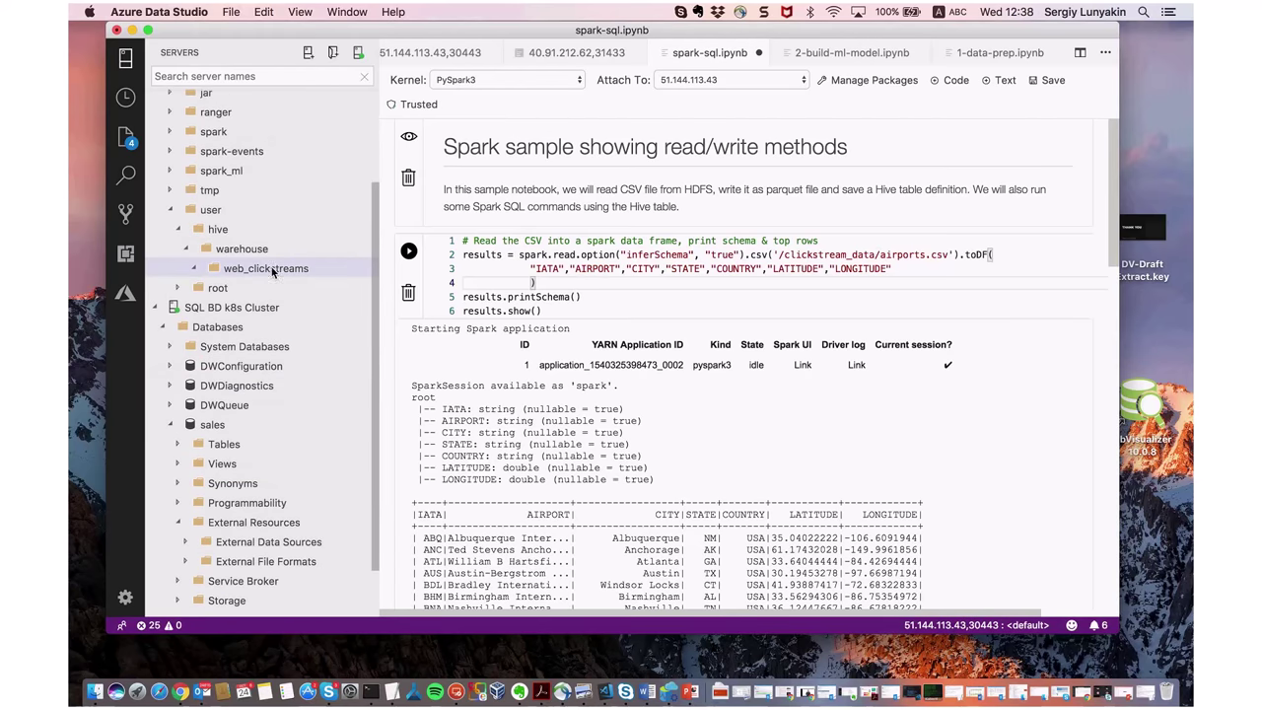
- Run the airports.csv cell, then rerun it with F5 after the HTTP 500 error
{"action": "left_click", "coordinate": [409, 252]}
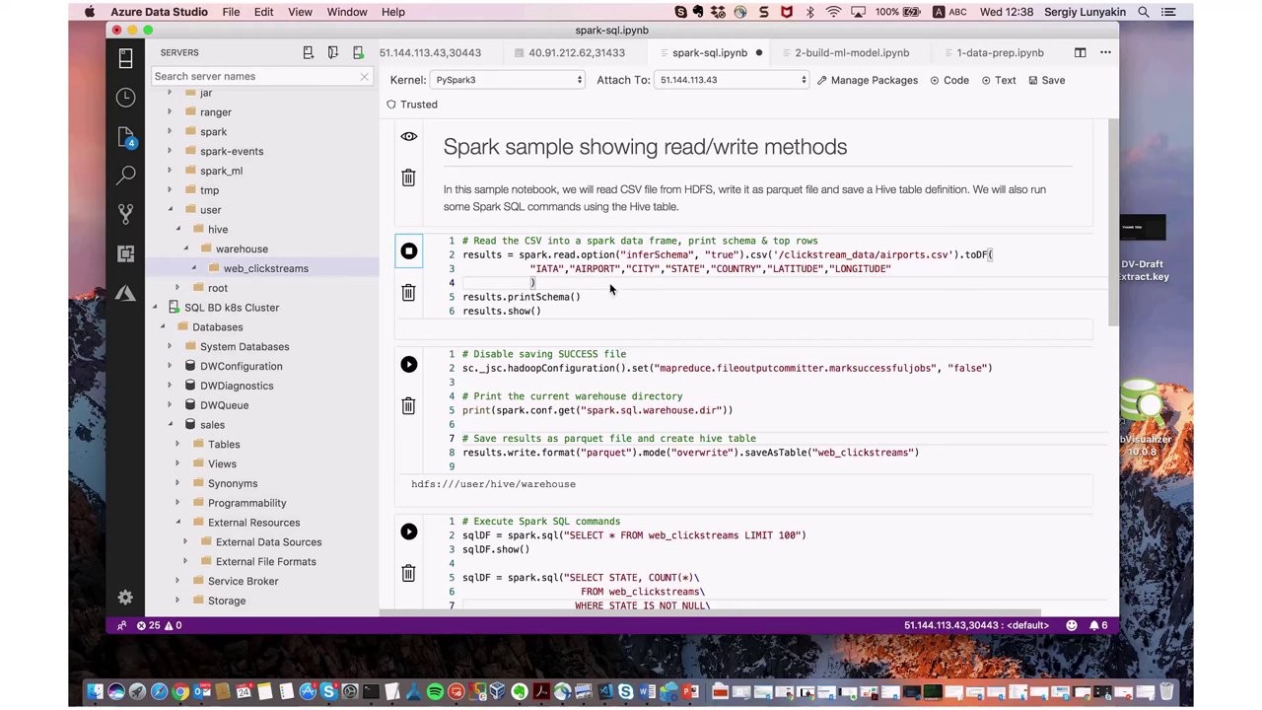
{"action": "scroll", "coordinate": [609, 282], "scroll_direction": "down", "scroll_amount": 2}
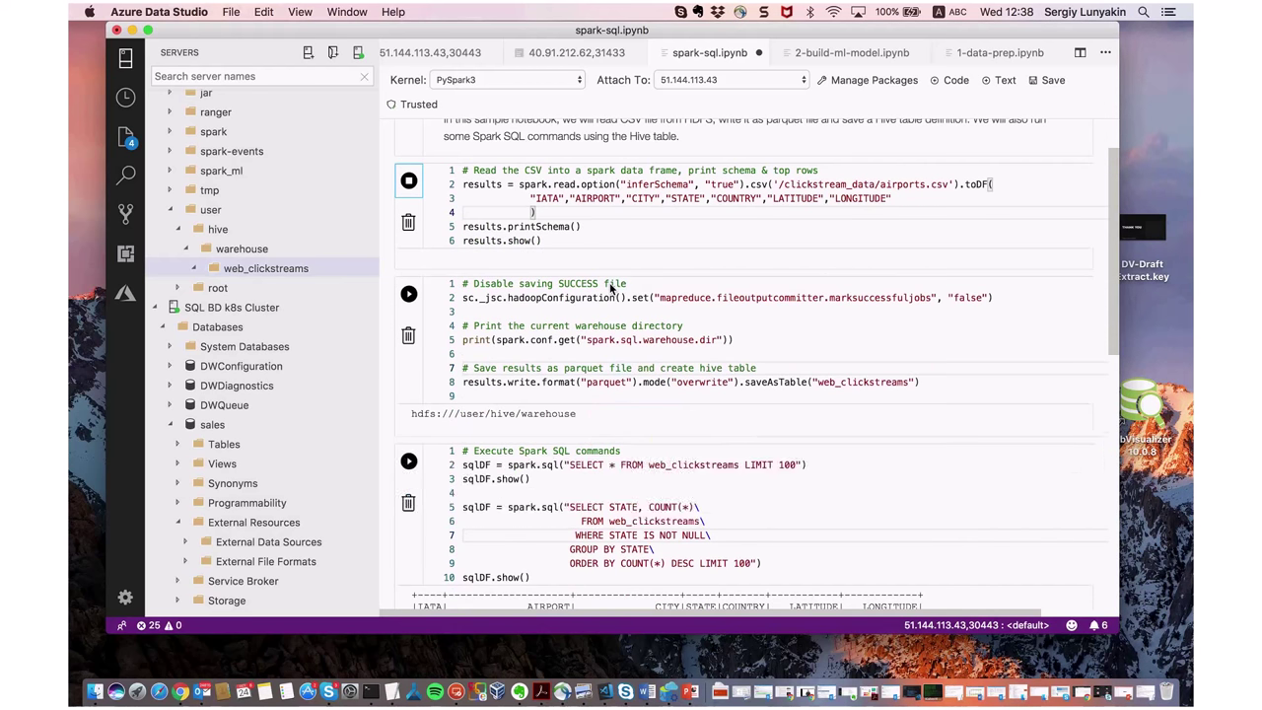
{"action": "scroll", "coordinate": [611, 287], "scroll_direction": "up", "scroll_amount": 1}
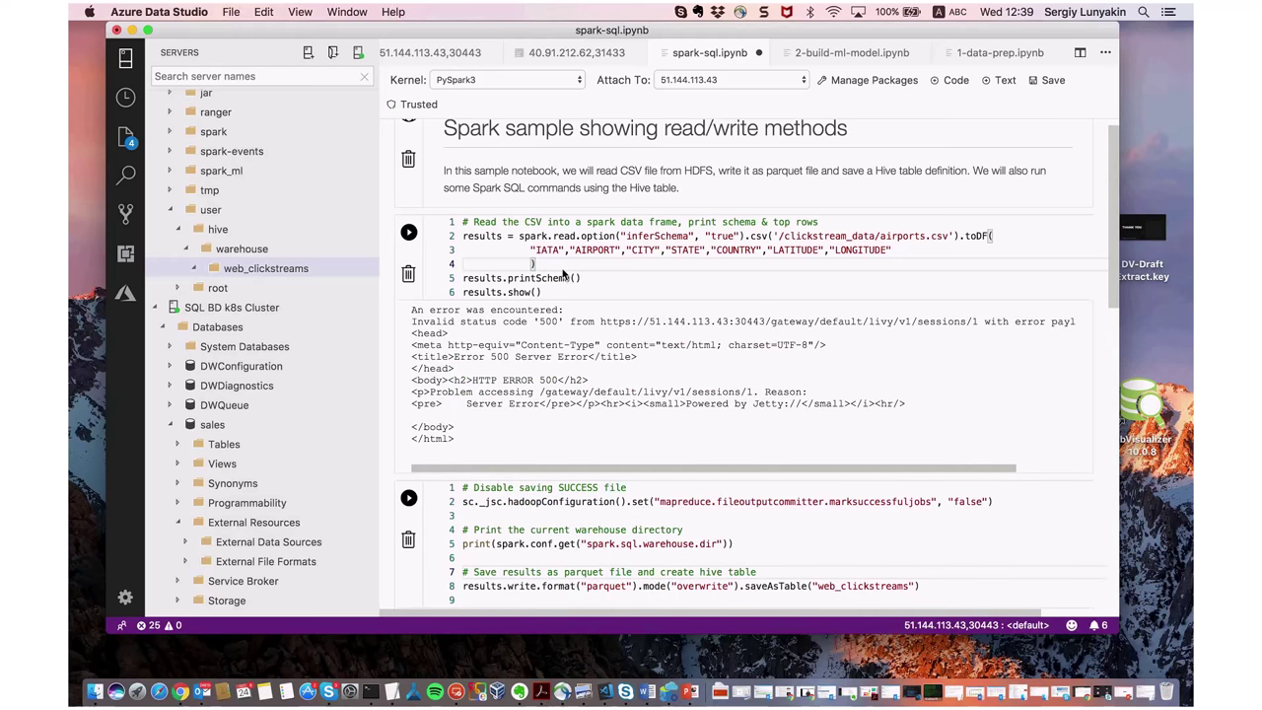
{"action": "left_click", "coordinate": [567, 292]}
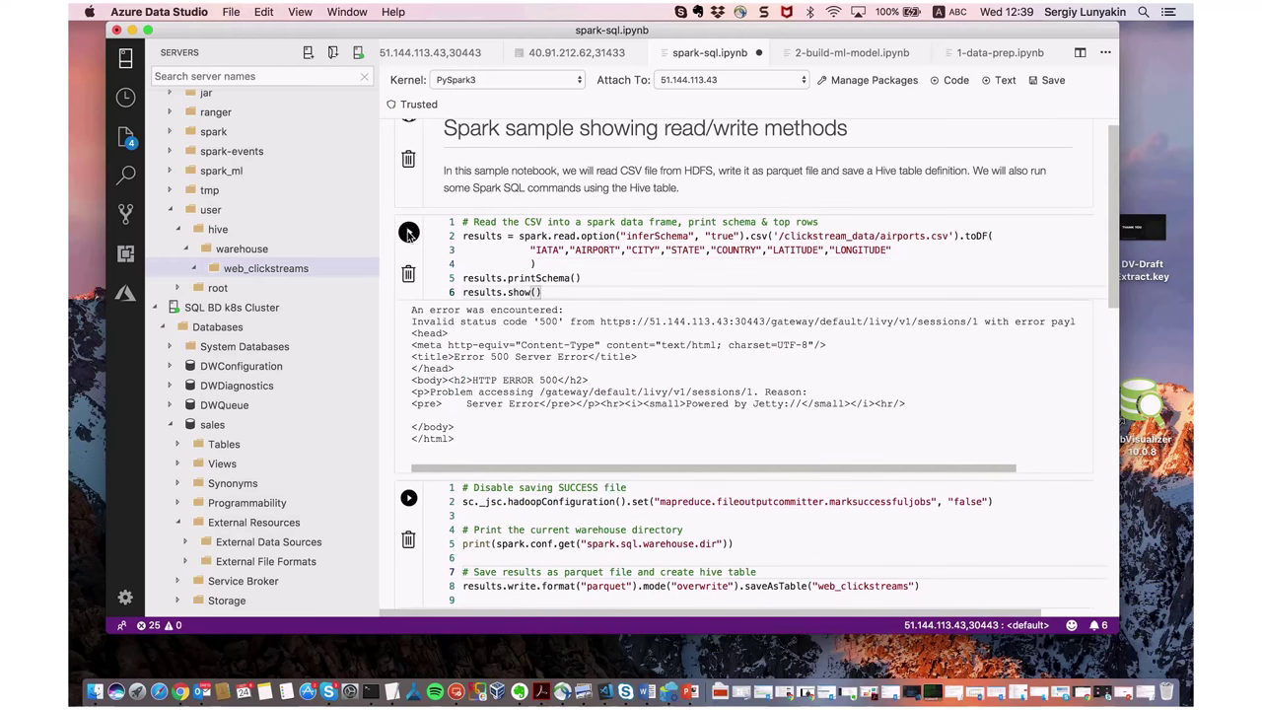
{"action": "key", "text": "F5"}
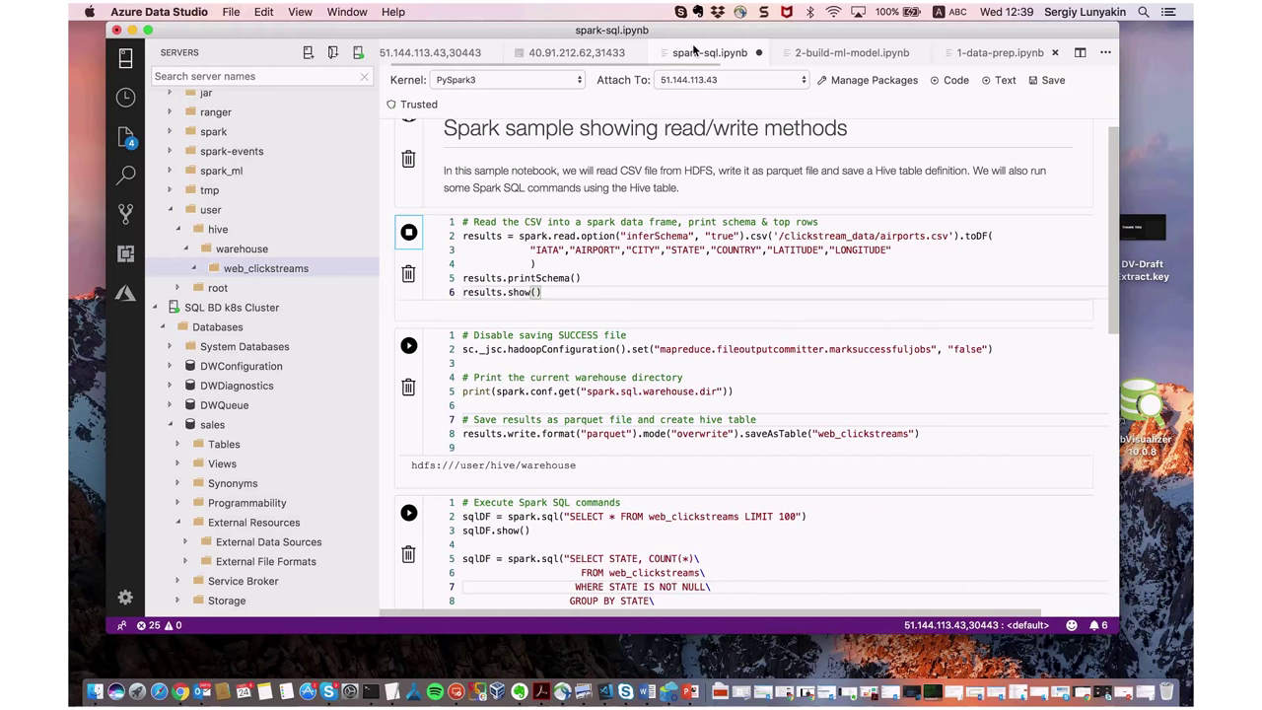
- Widen and reposition the Azure Data Studio window, then maximize it to full screen
{"action": "left_click_drag", "start_coordinate": [1121, 98], "coordinate": [1181, 99]}
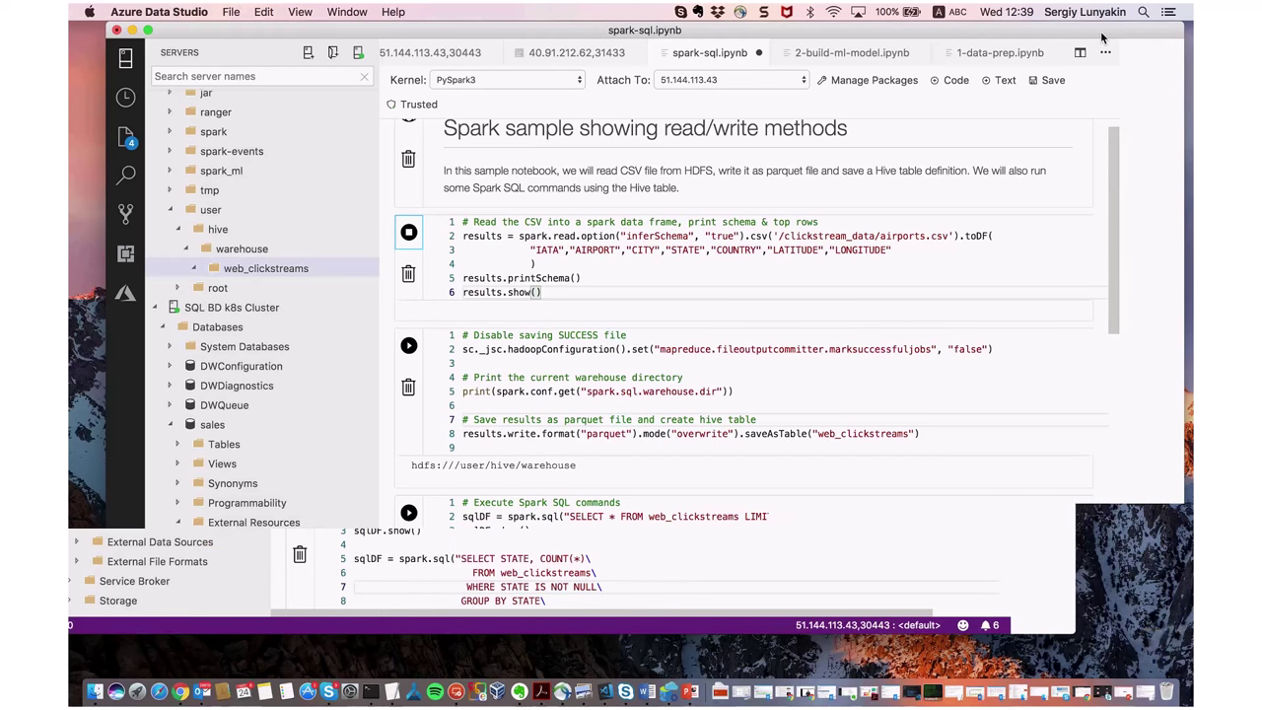
{"action": "left_click_drag", "start_coordinate": [1134, 30], "coordinate": [1026, 32]}
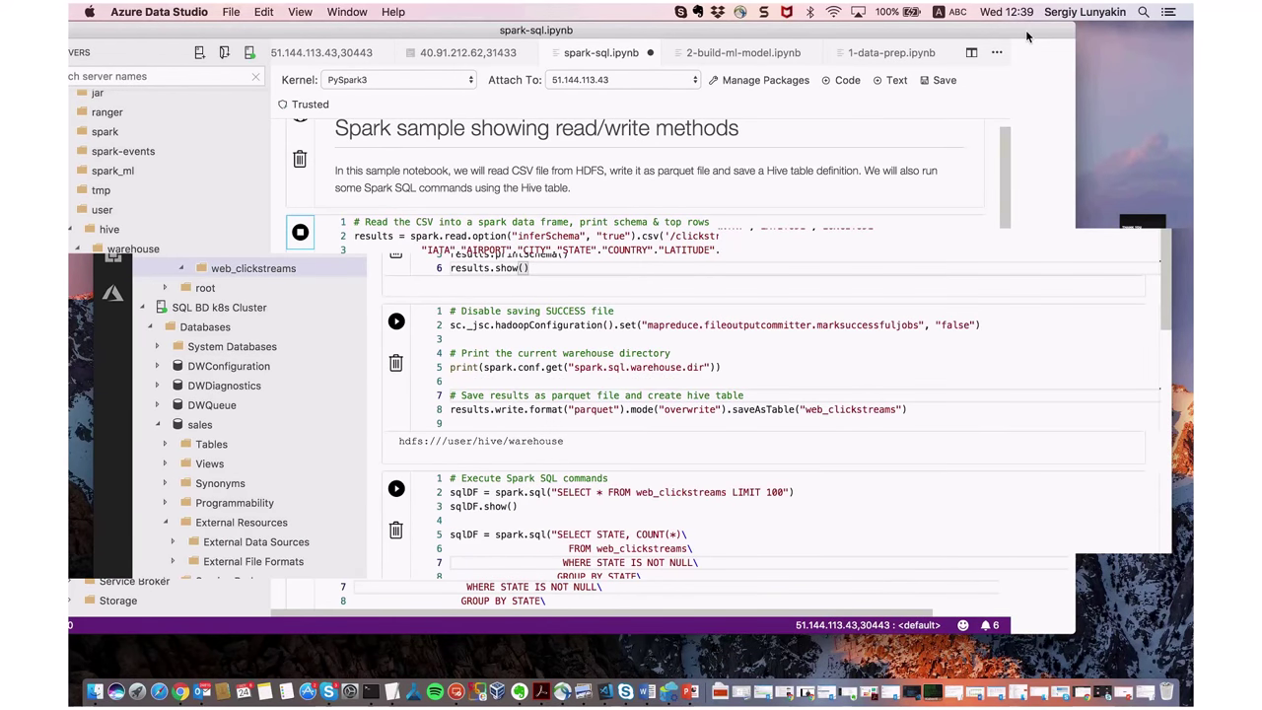
{"action": "double_click", "coordinate": [1026, 29]}
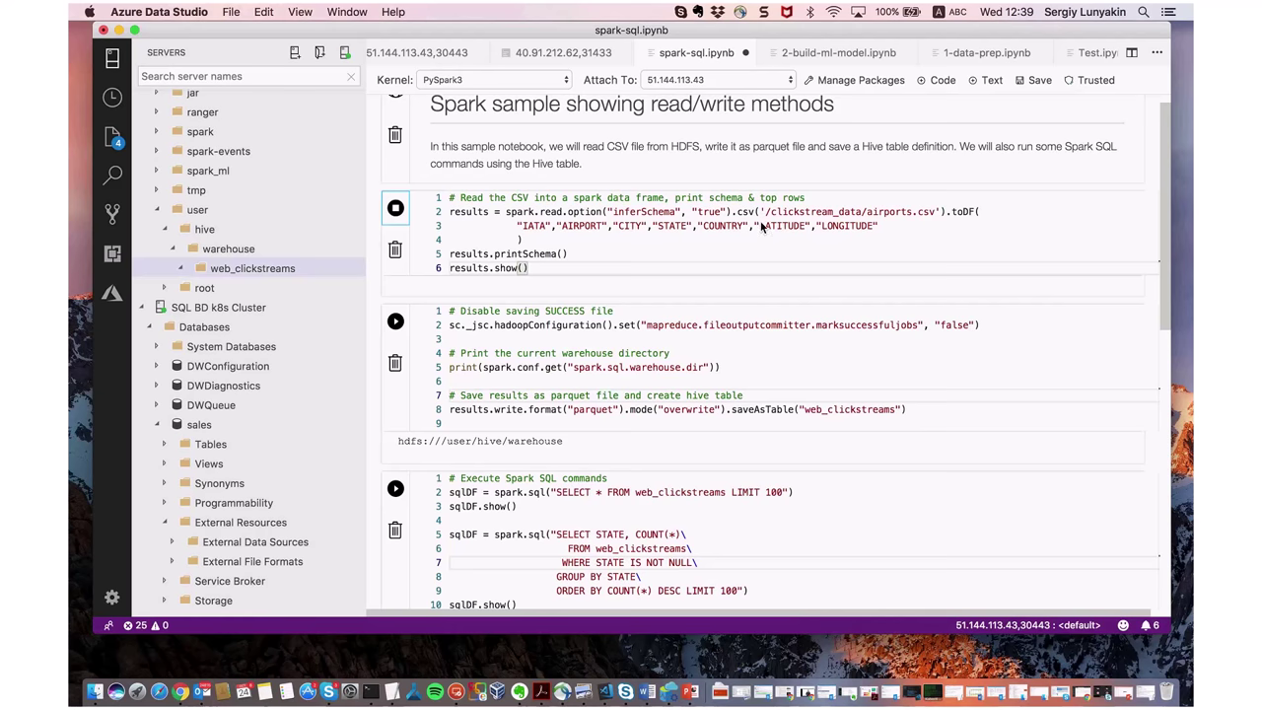
- Bring up the SQLQuery1 script with its external data source, file format, table and distributed request step queries
{"action": "scroll", "coordinate": [976, 60], "scroll_direction": "right", "scroll_amount": 1}
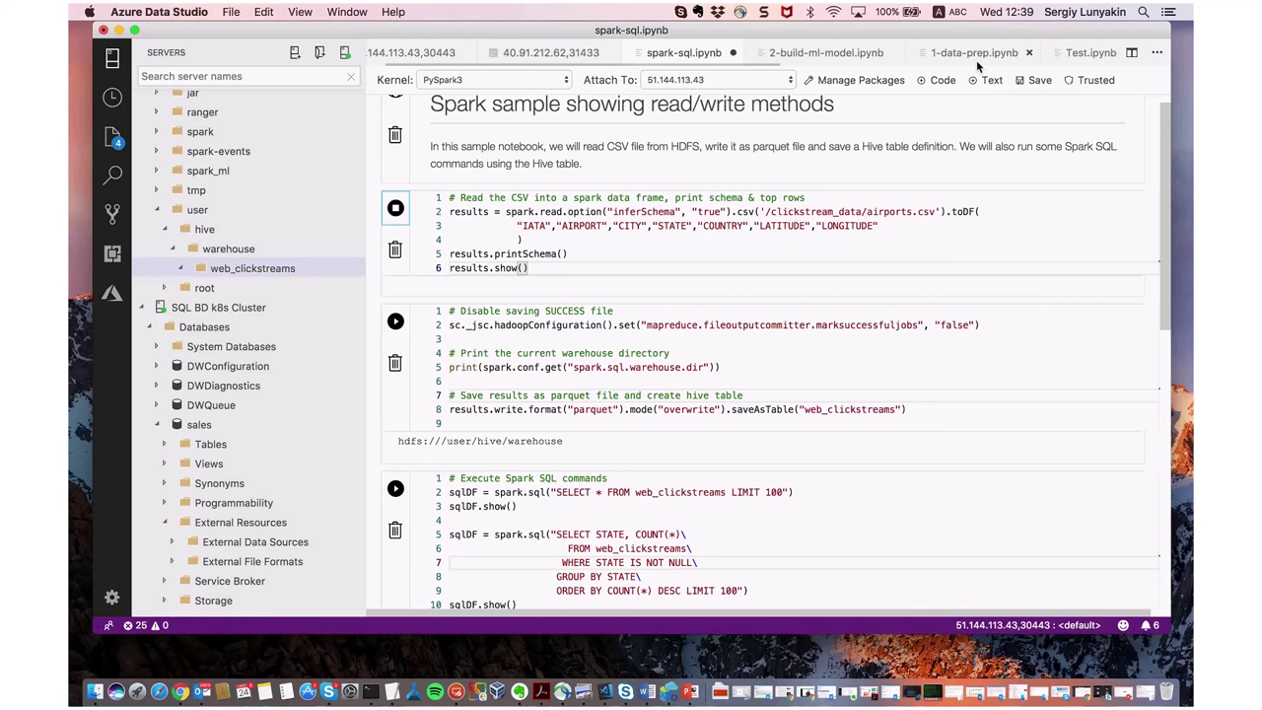
{"action": "scroll", "coordinate": [976, 60], "scroll_direction": "right", "scroll_amount": 5}
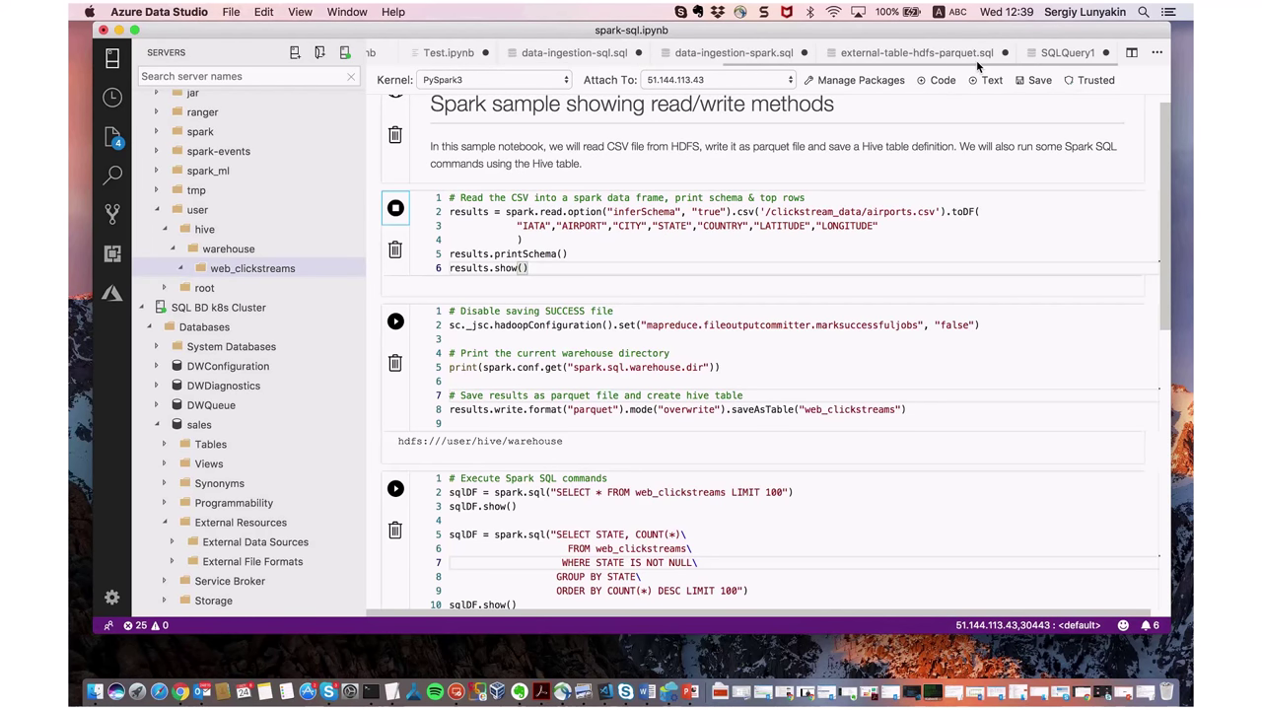
{"action": "left_click", "coordinate": [1070, 53]}
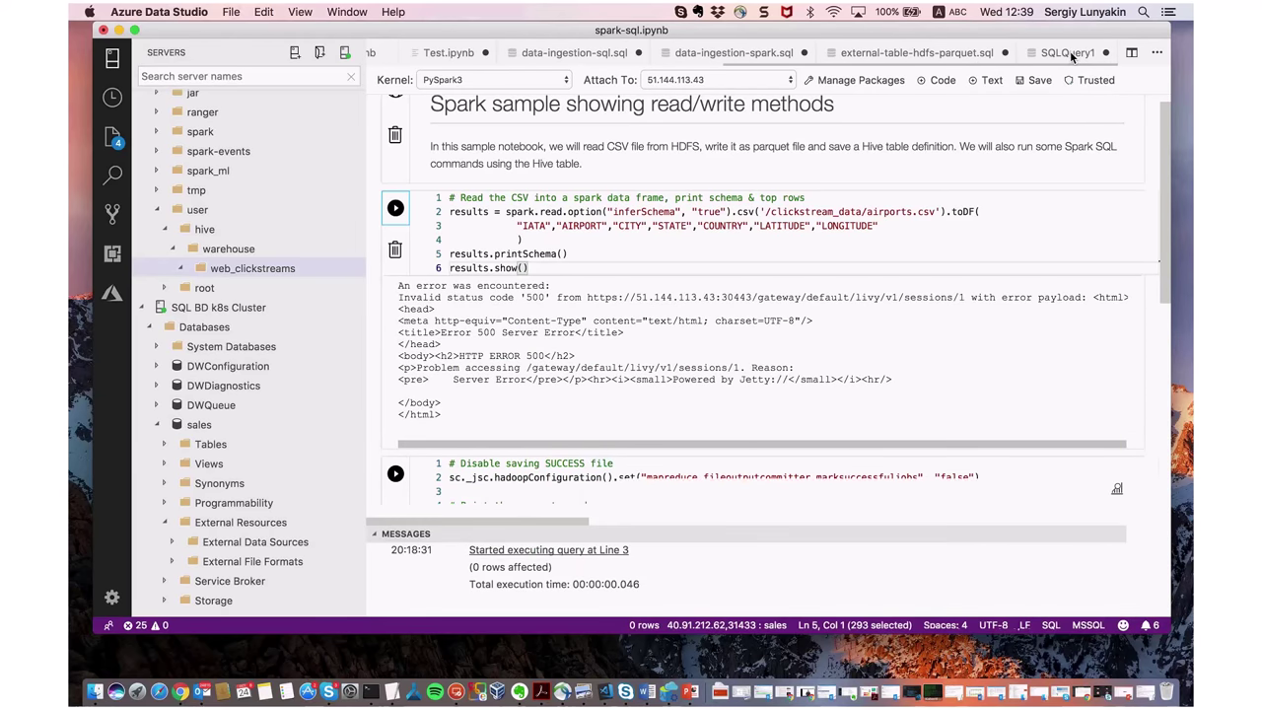
{"action": "left_click", "coordinate": [931, 55]}
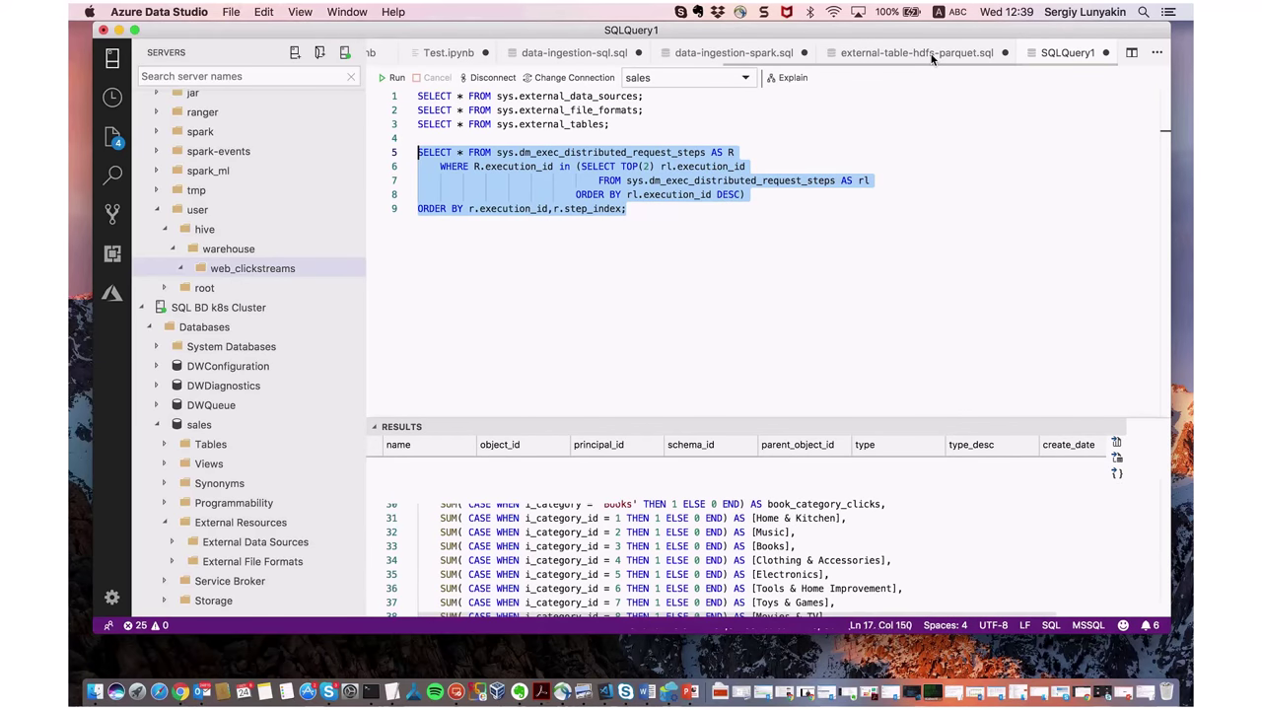